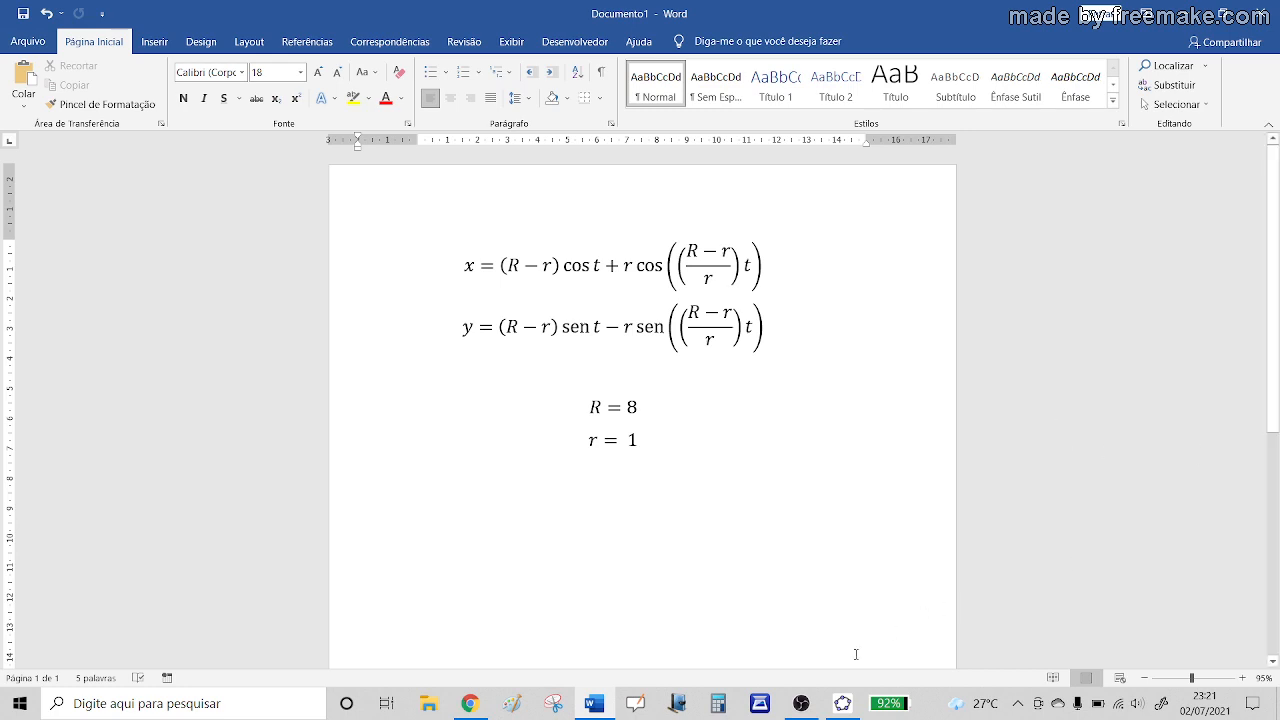
pyautogui.click(843, 703)
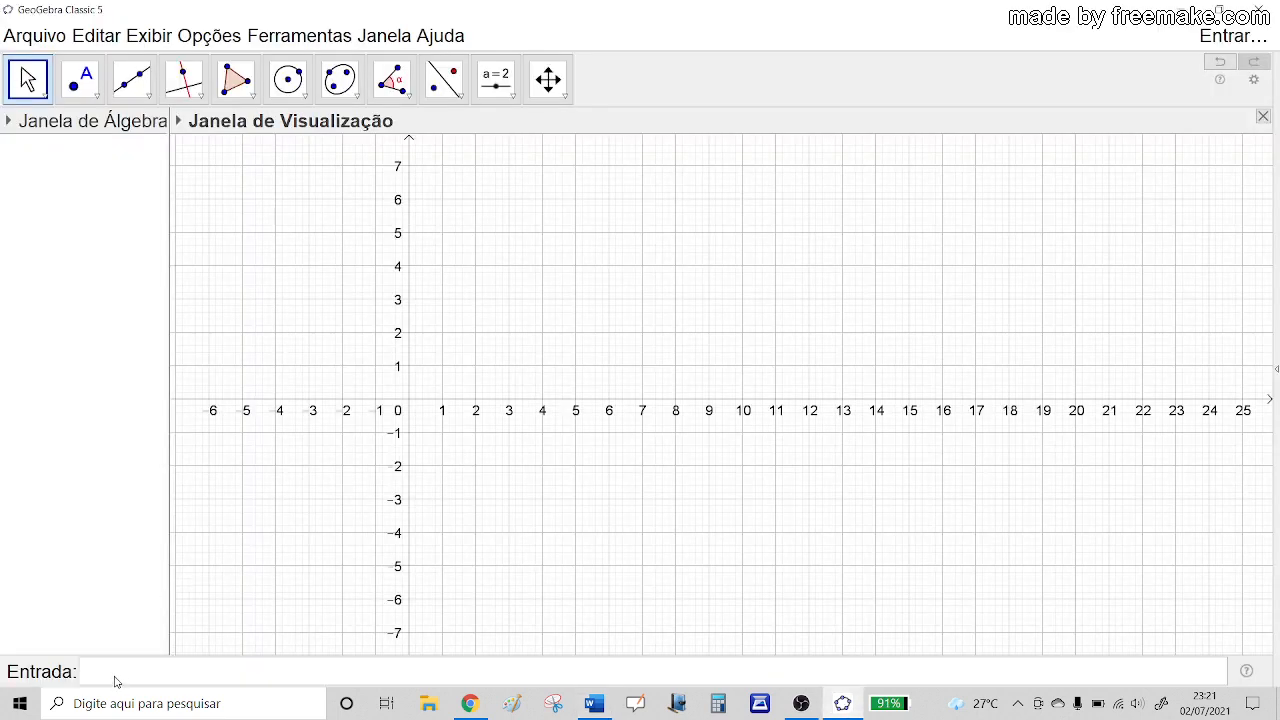
pyautogui.click(115, 681)
pyautogui.click(594, 703)
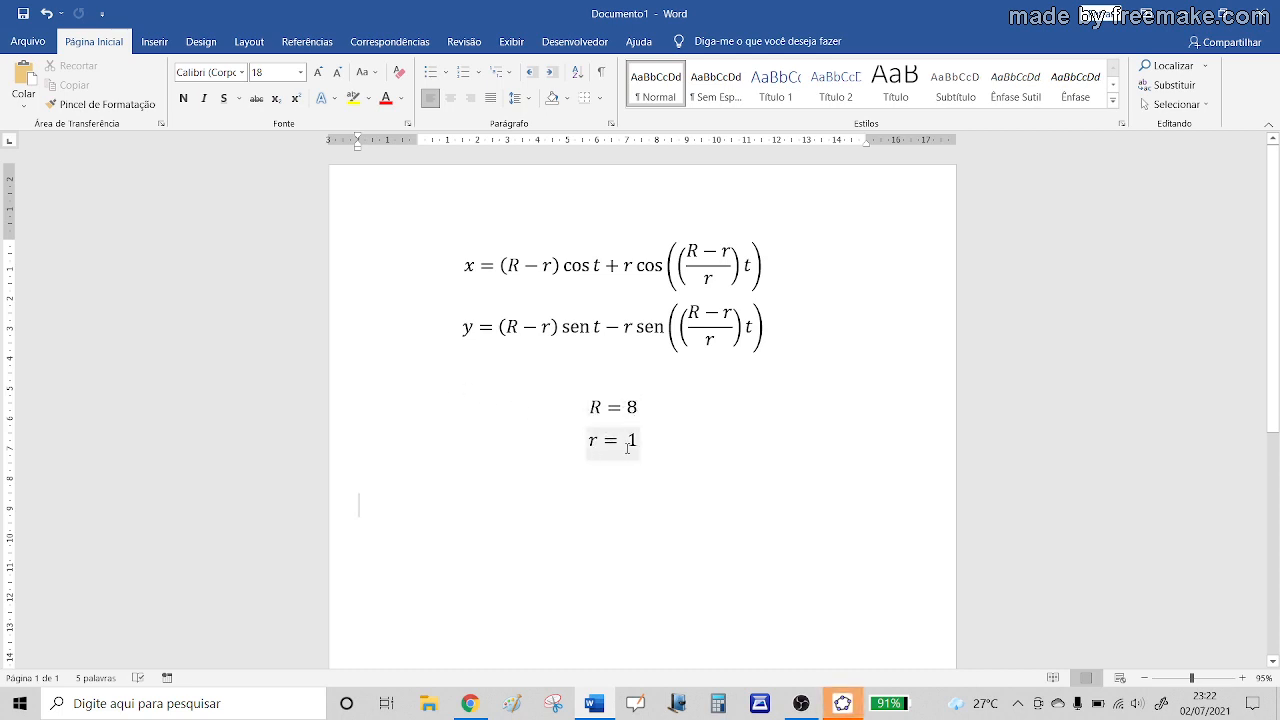
pyautogui.click(842, 703)
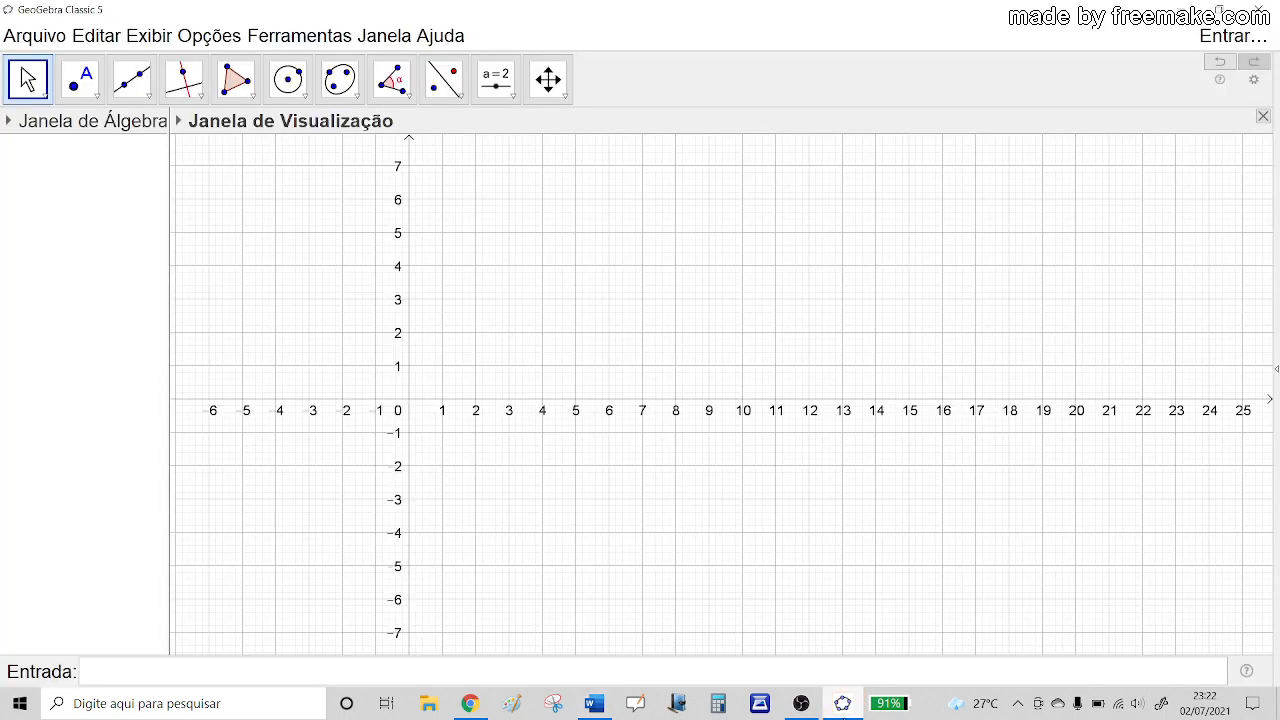
pyautogui.click(842, 705)
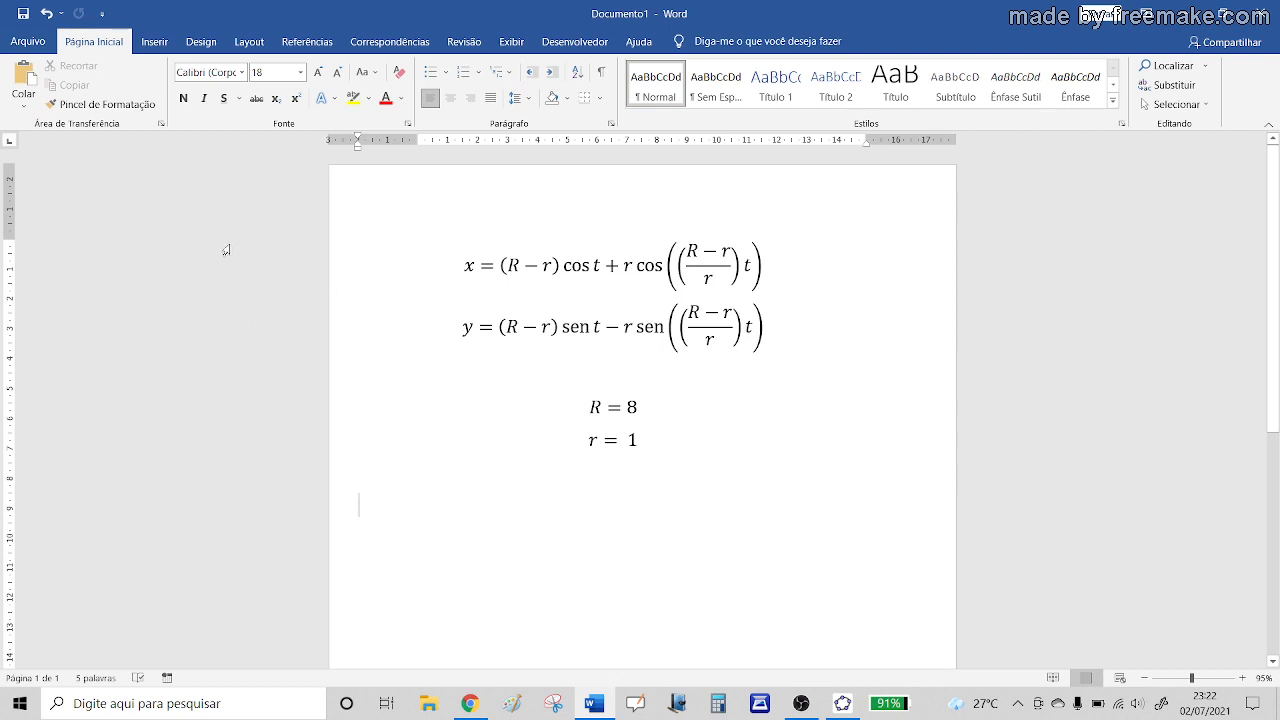
# Insert a new equation below r = 1 and enter x = (8 − 1) with bracket-structure parentheses.
pyautogui.click(154, 41)
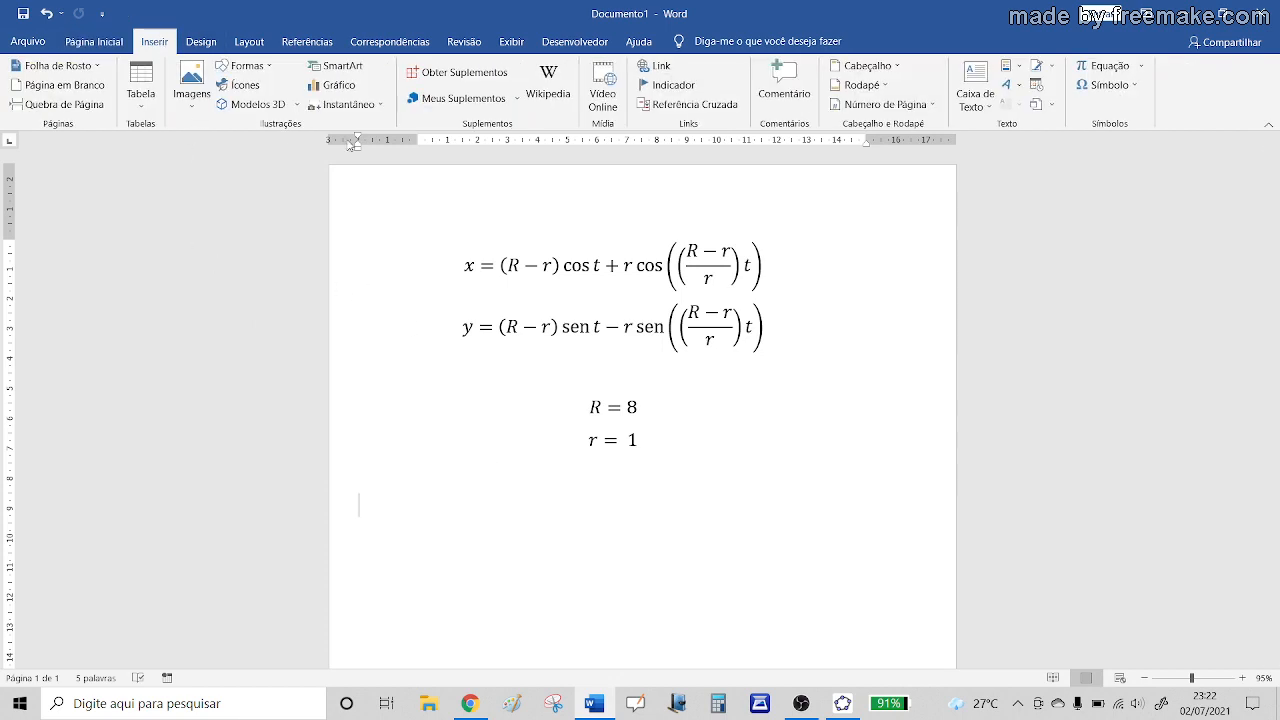
pyautogui.click(1105, 65)
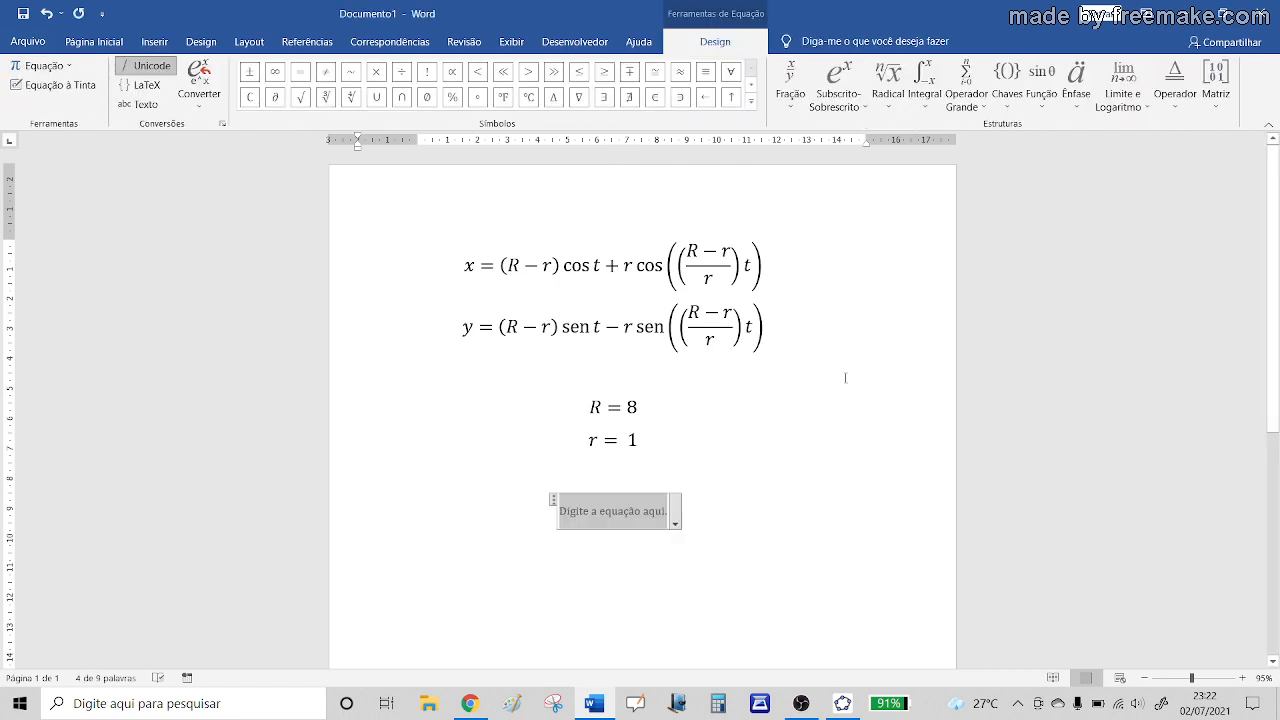
pyautogui.write('x=')
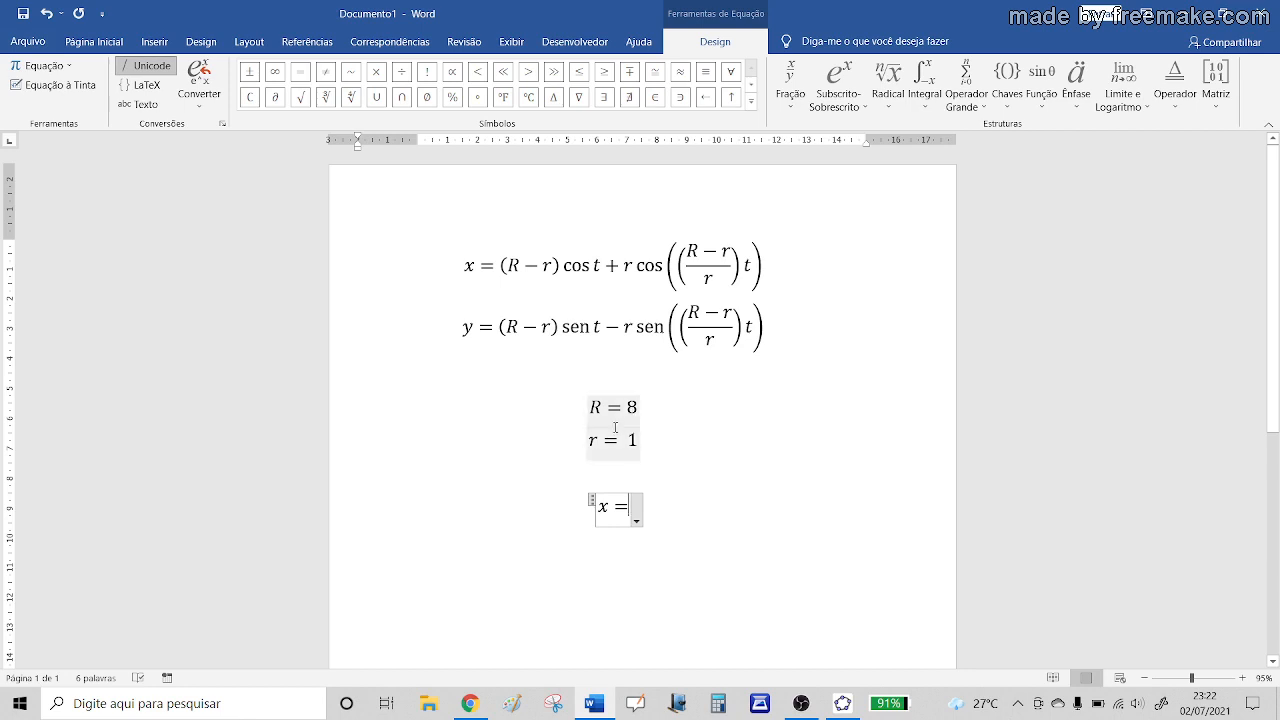
pyautogui.click(1007, 80)
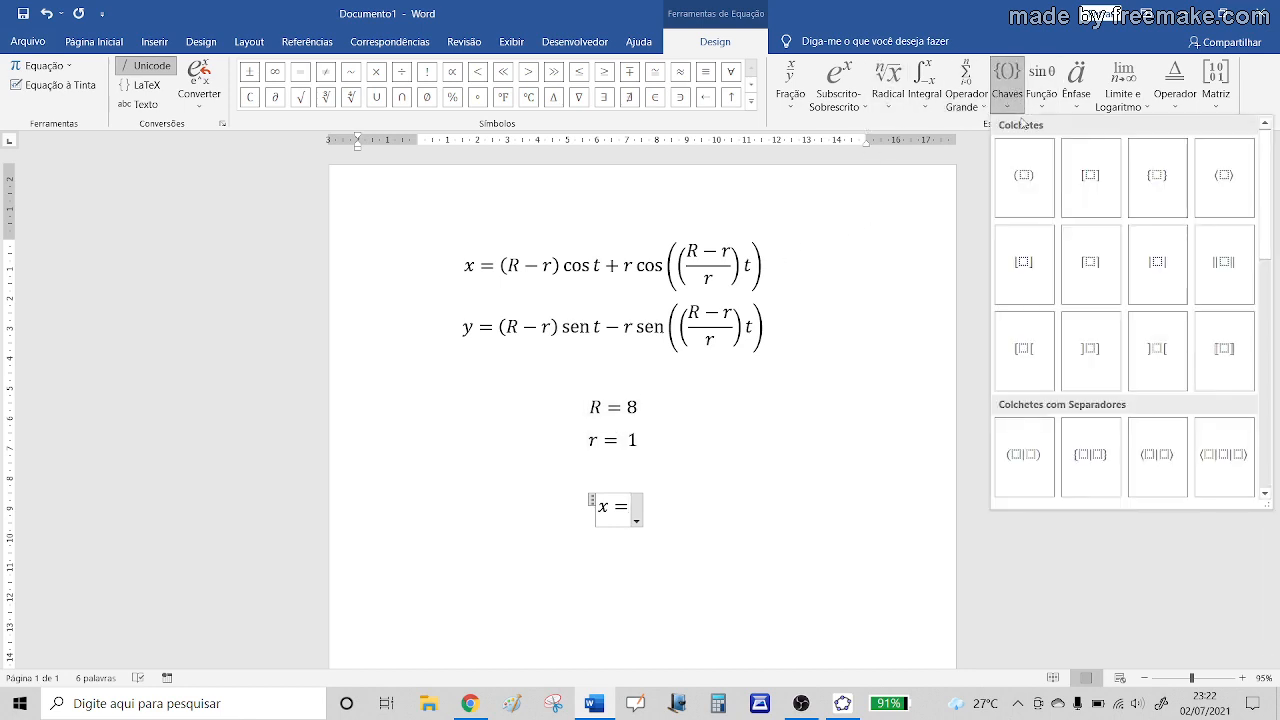
pyautogui.click(1022, 177)
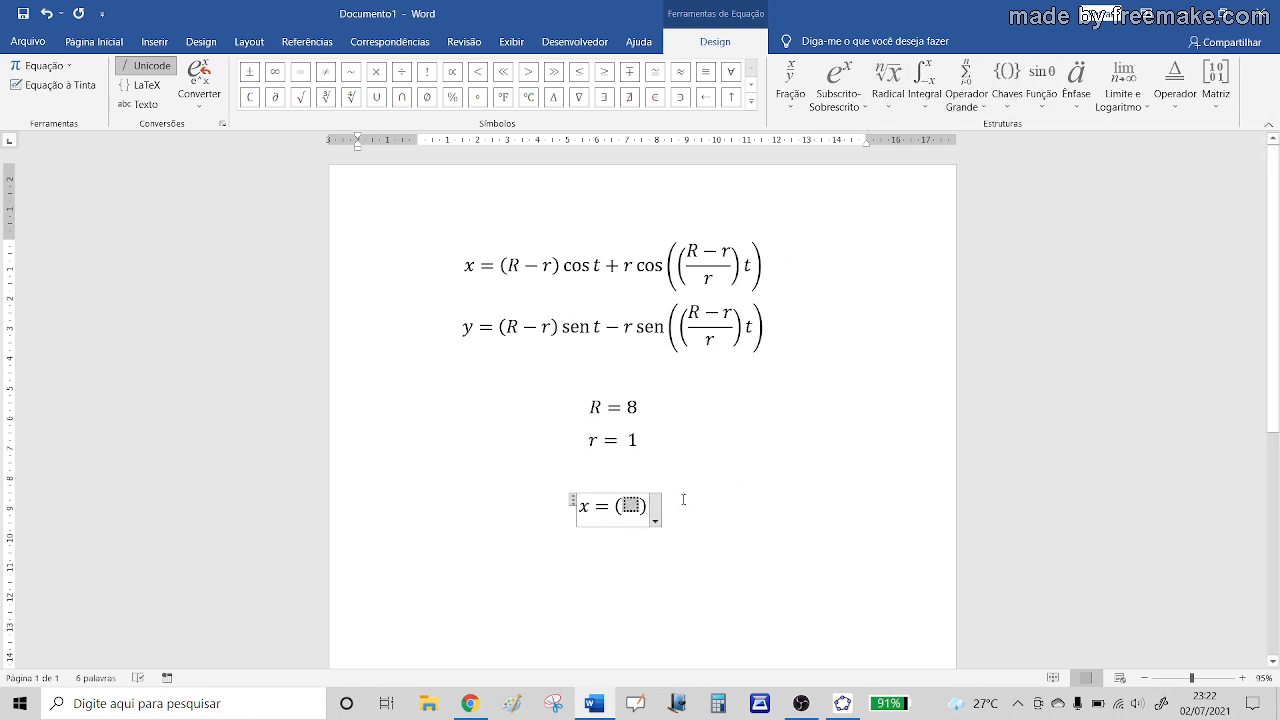
pyautogui.write('8-1')
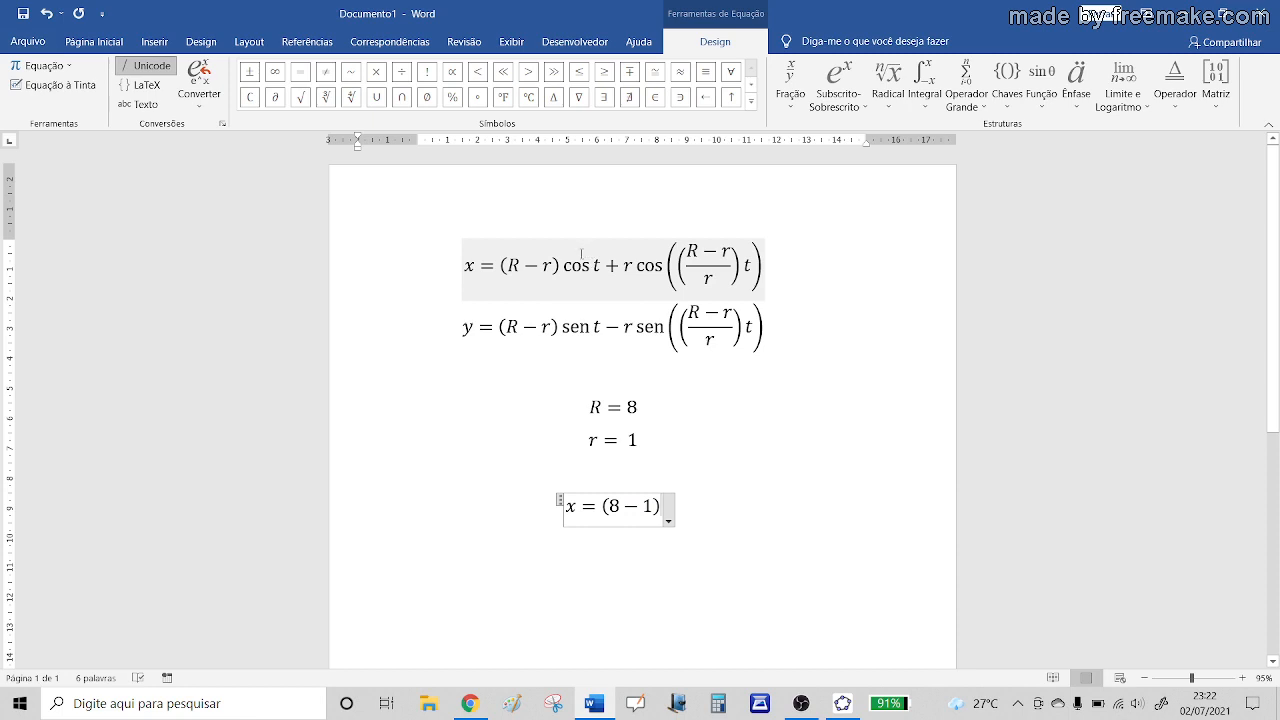
# Append a cosine function with argument t after (8 − 1) in the new x equation.
pyautogui.click(1041, 82)
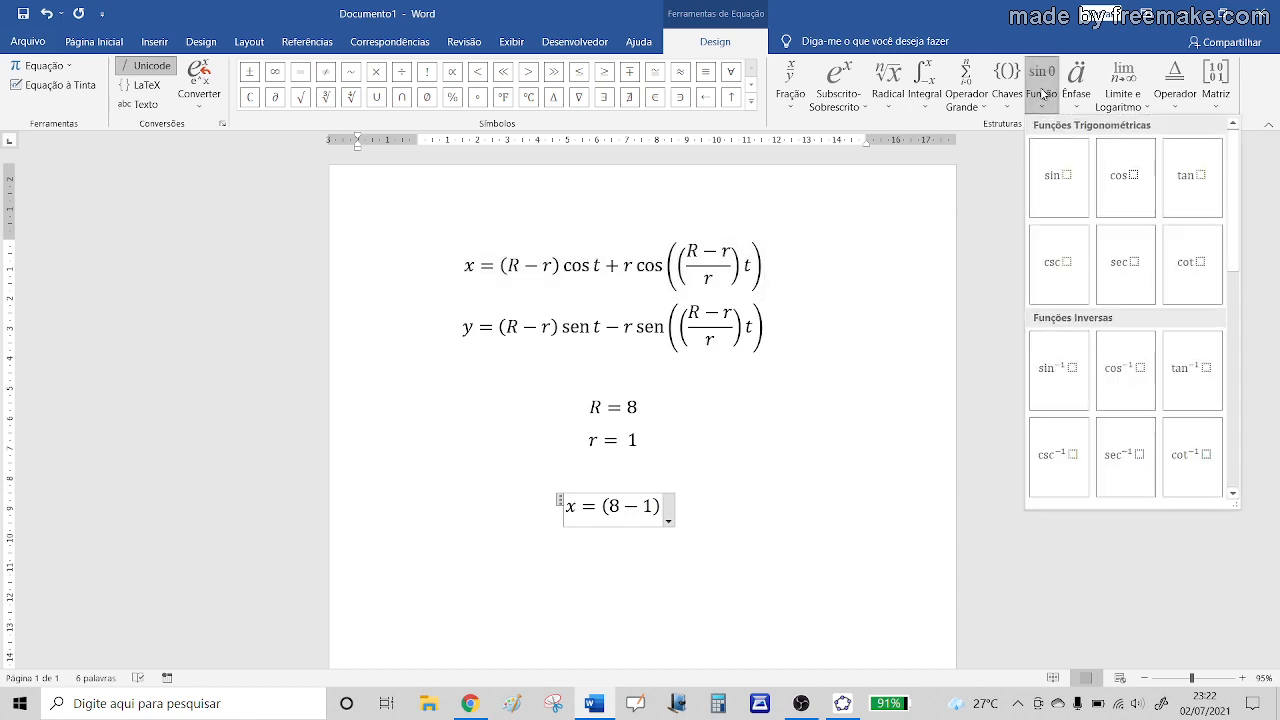
pyautogui.click(1125, 192)
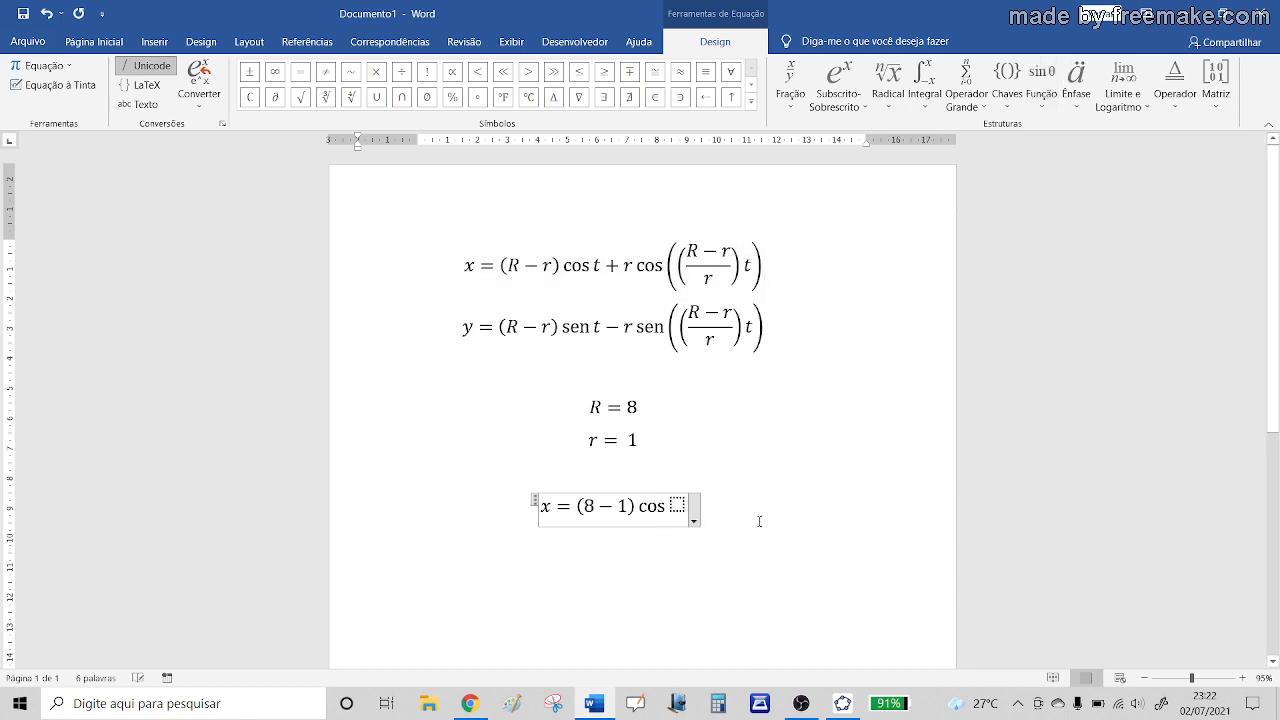
pyautogui.click(678, 505)
pyautogui.write('t')
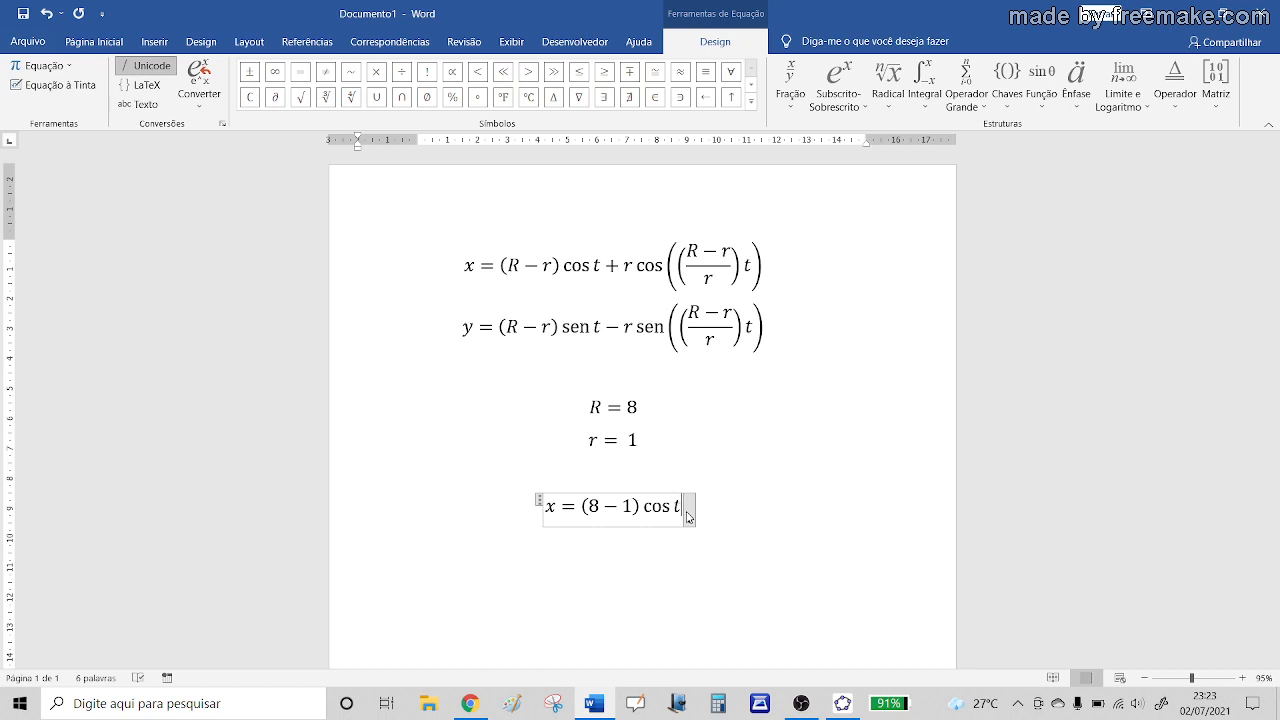
# Add a plus sign and a second cosine function with empty parentheses as its argument to the new x equation.
pyautogui.write('+')
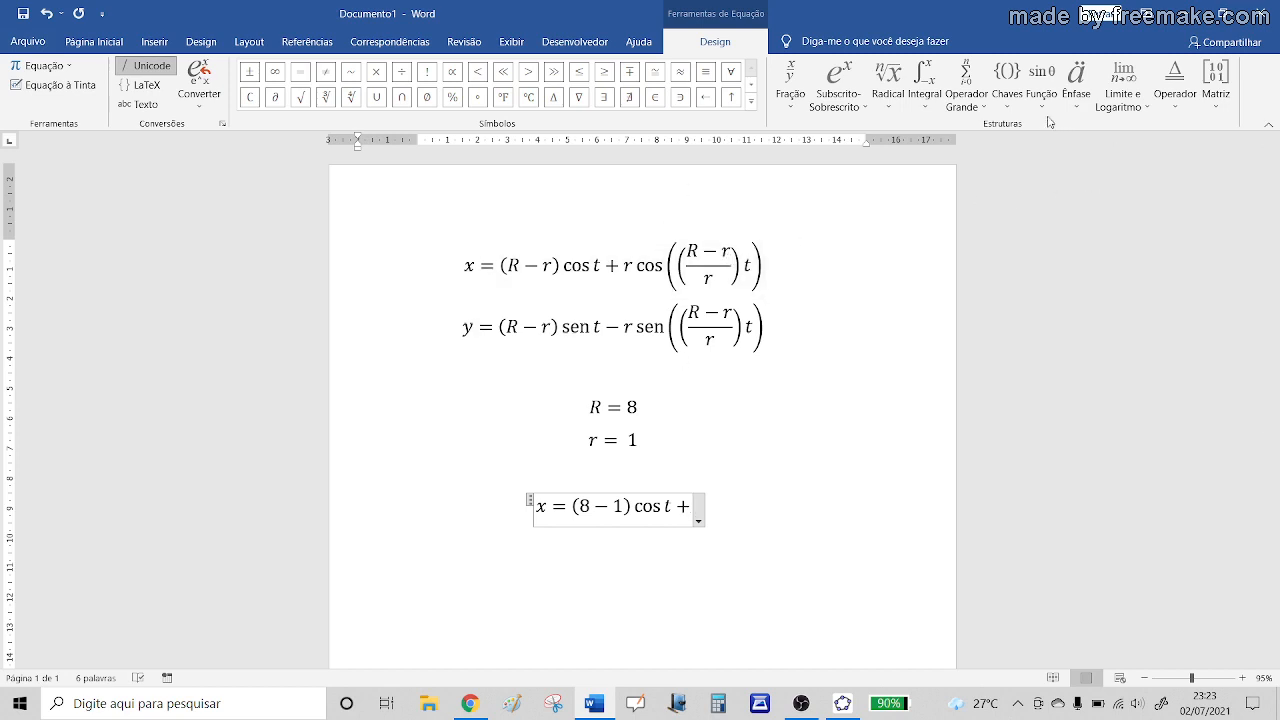
pyautogui.click(1041, 80)
pyautogui.click(1125, 178)
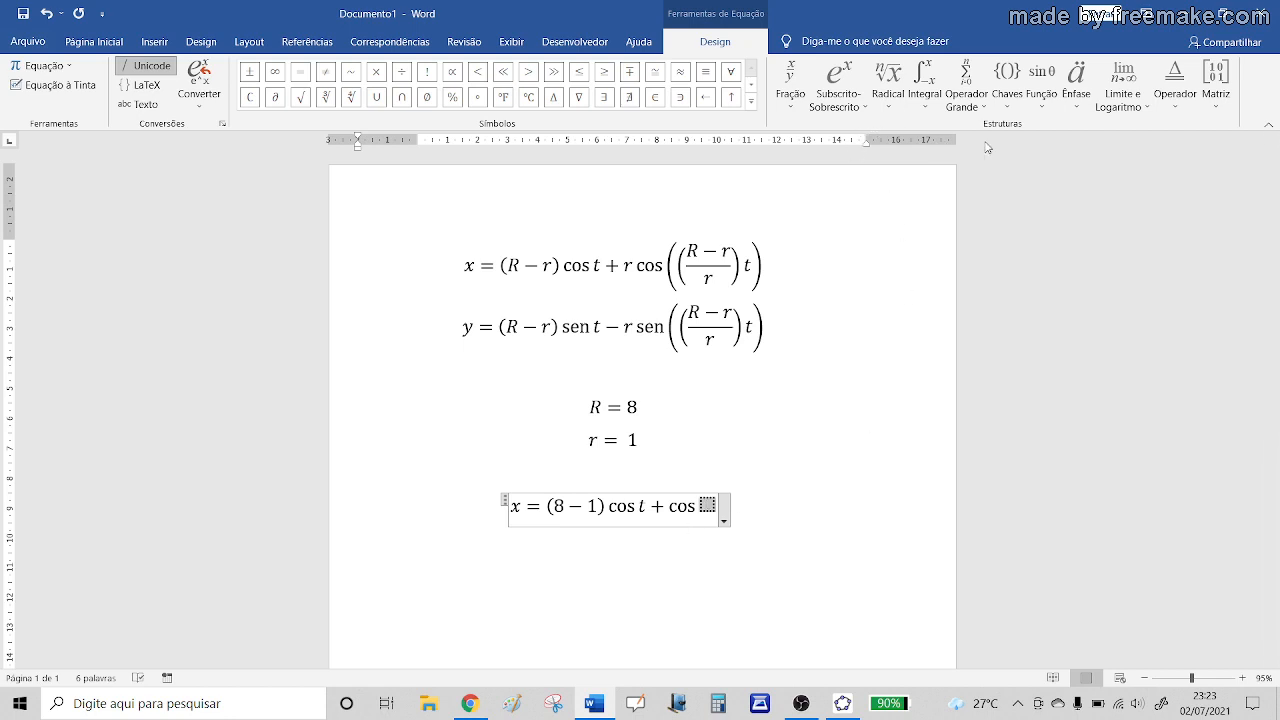
pyautogui.click(1019, 97)
pyautogui.click(1018, 182)
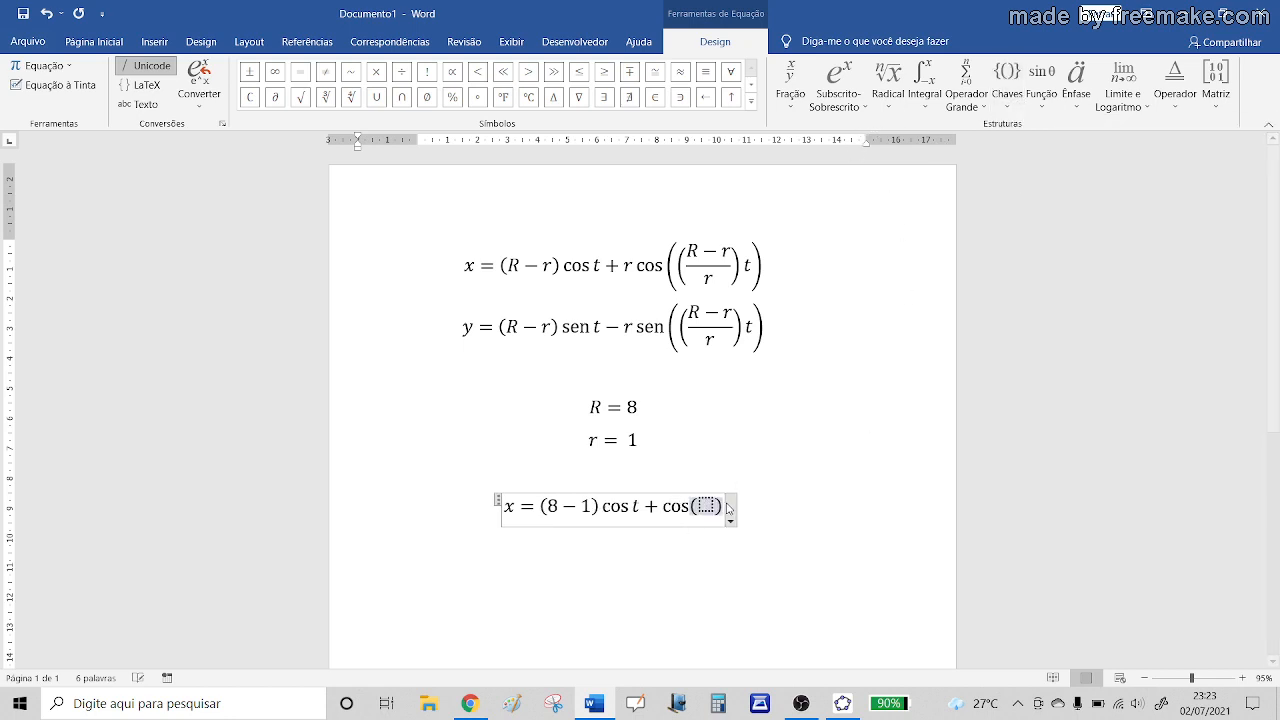
# Insert a stacked fraction inside the second cosine's parentheses, with numerator 8 − 1 and denominator 1.
pyautogui.click(790, 85)
pyautogui.click(815, 173)
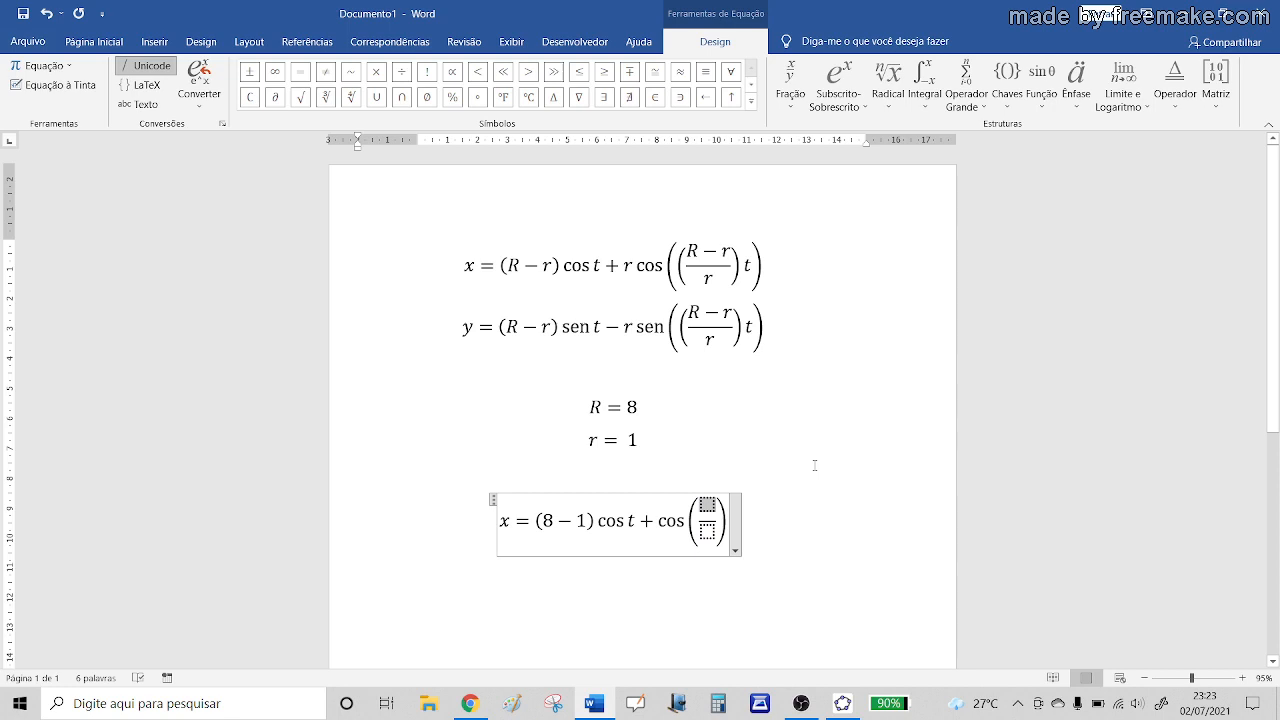
pyautogui.write('8-1')
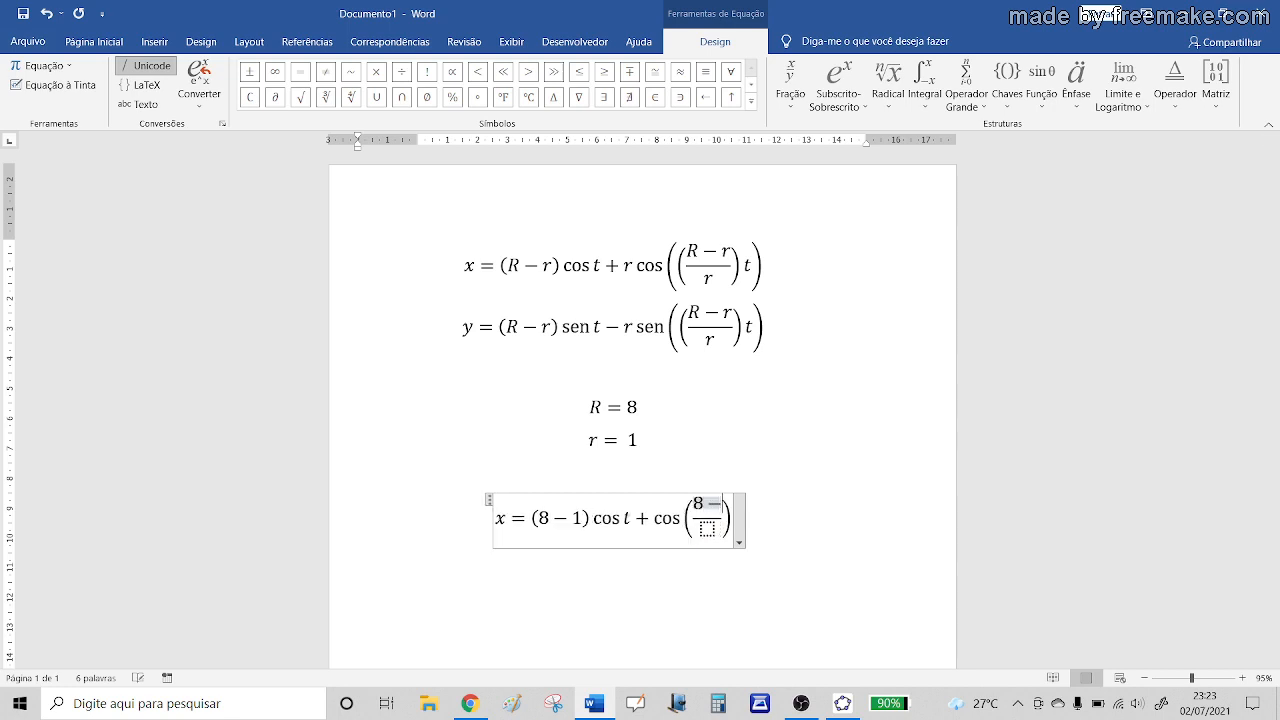
pyautogui.press('Down')
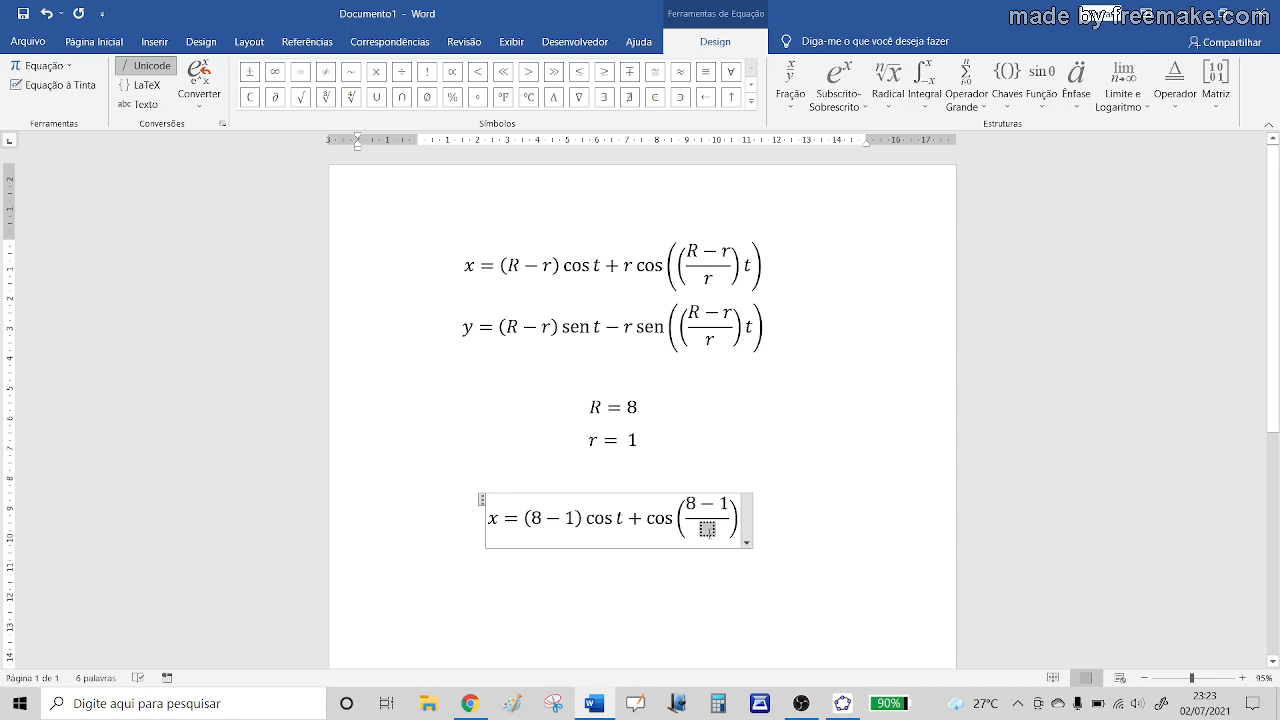
pyautogui.write('1')
# Enclose the (8 − 1)/1 fraction in its own parentheses and add t after it inside the cosine argument.
pyautogui.moveTo(686, 506); pyautogui.dragTo(708, 518)
pyautogui.click(1008, 94)
pyautogui.click(1024, 150)
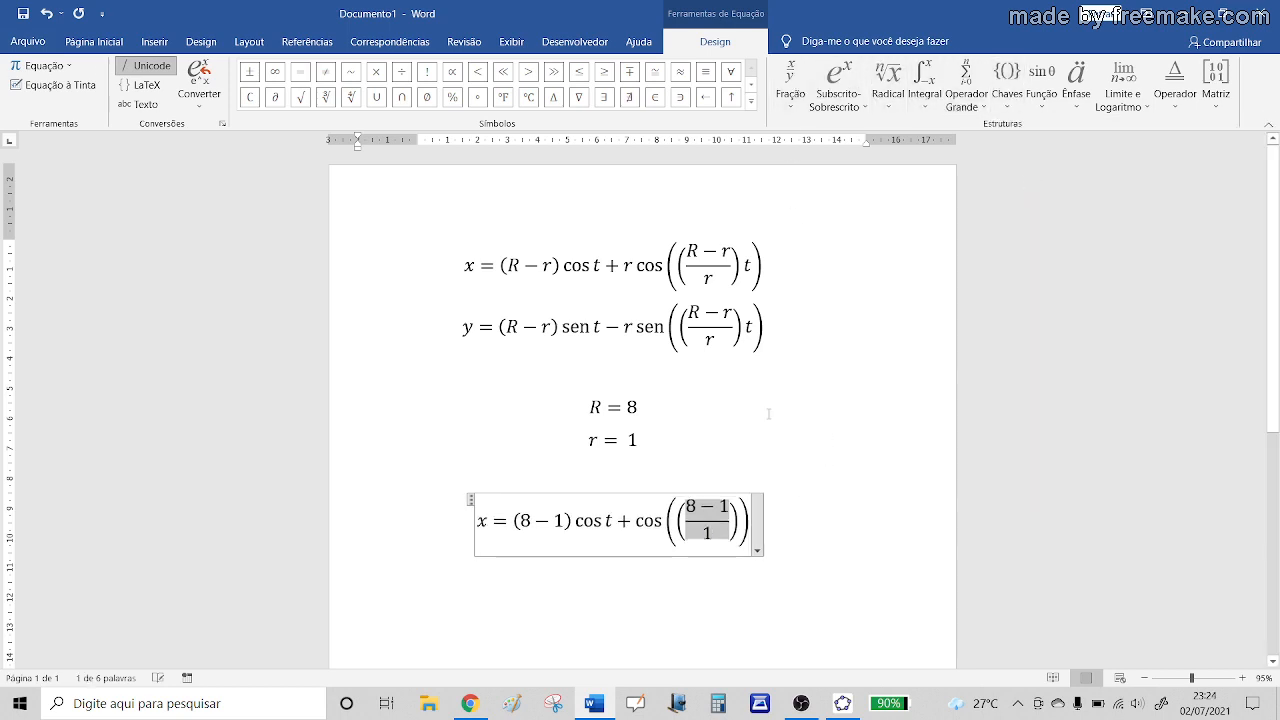
pyautogui.click(747, 517)
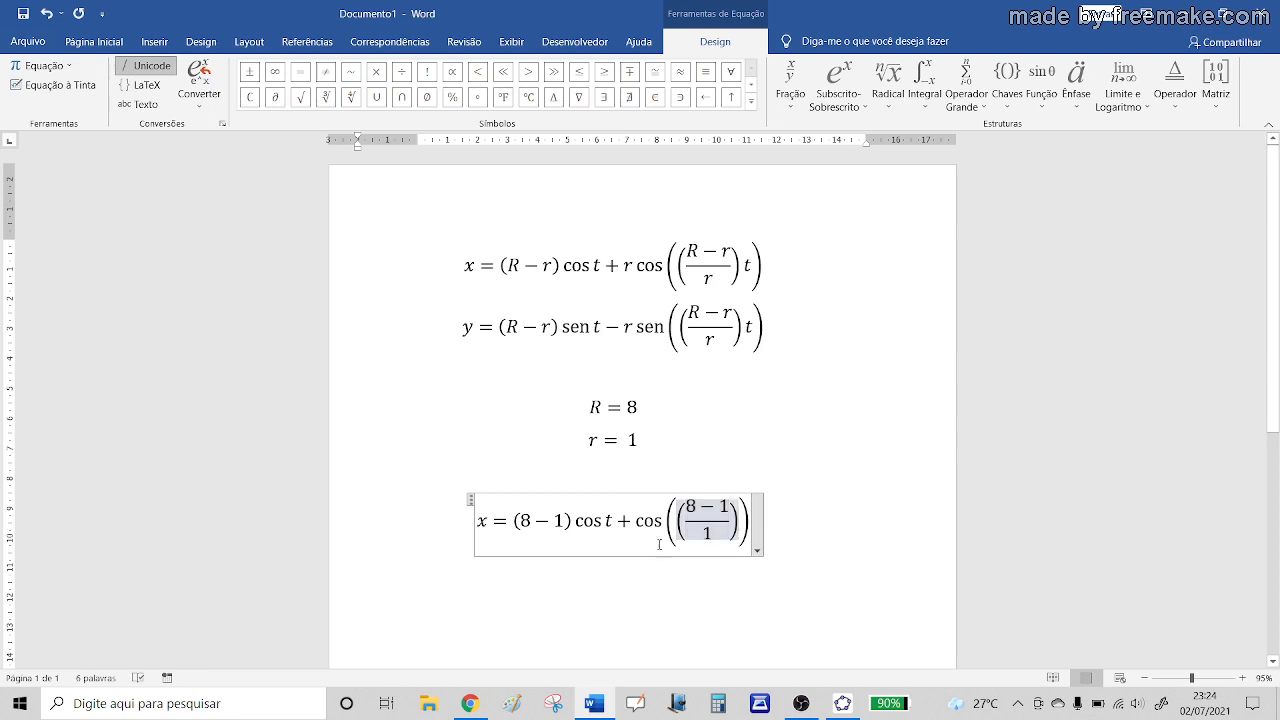
pyautogui.write('t')
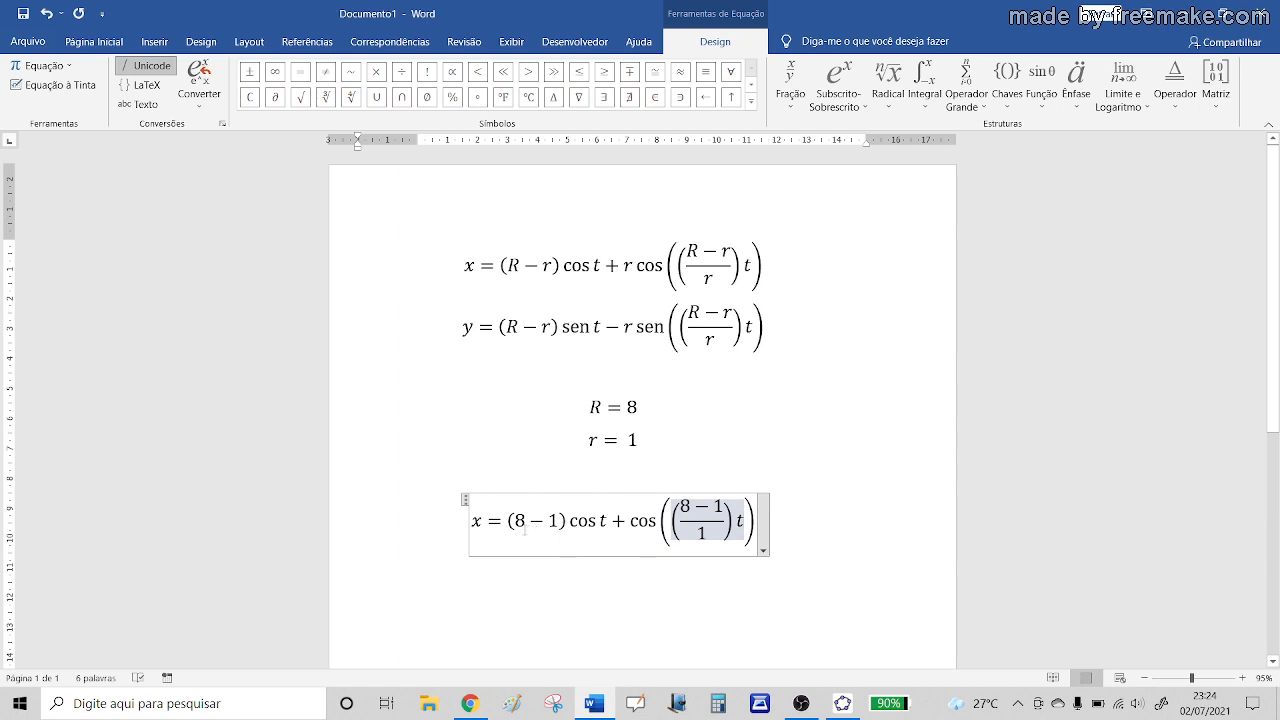
# Simplify the new x equation to x = 7 cos t + cos(7t) by replacing both bracketed expressions with 7.
pyautogui.moveTo(509, 521); pyautogui.dragTo(537, 525)
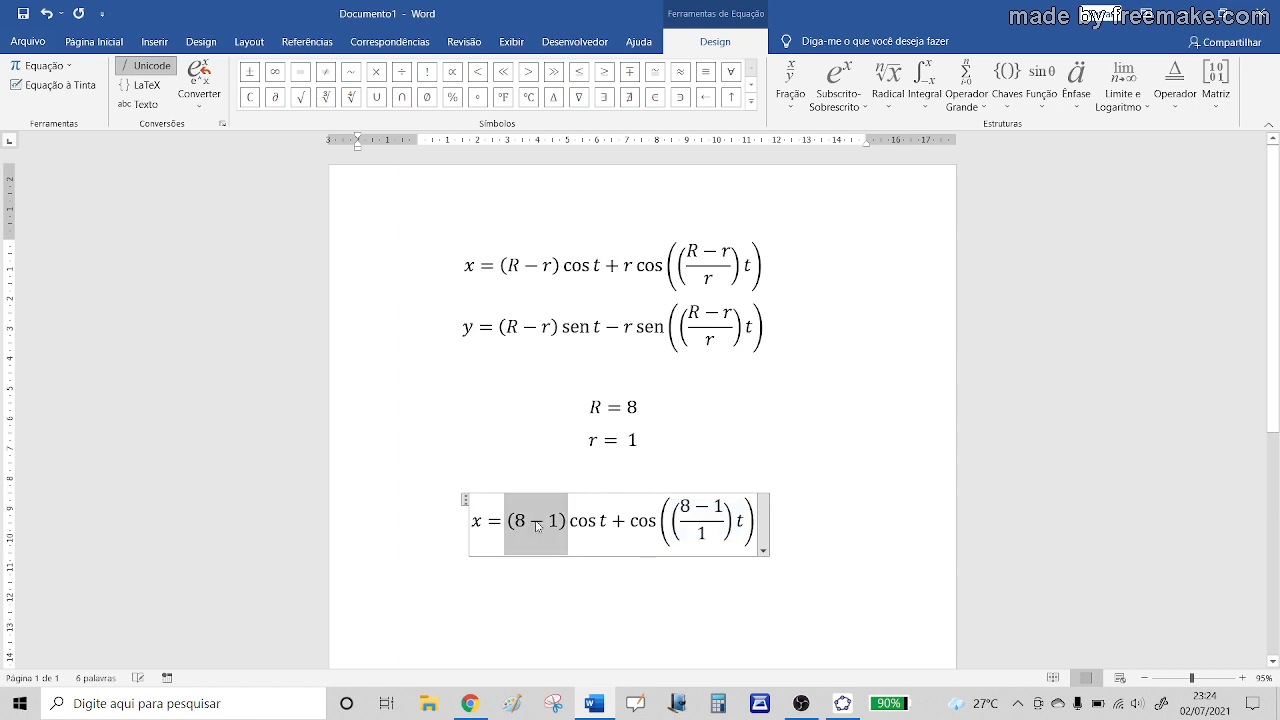
pyautogui.write('7')
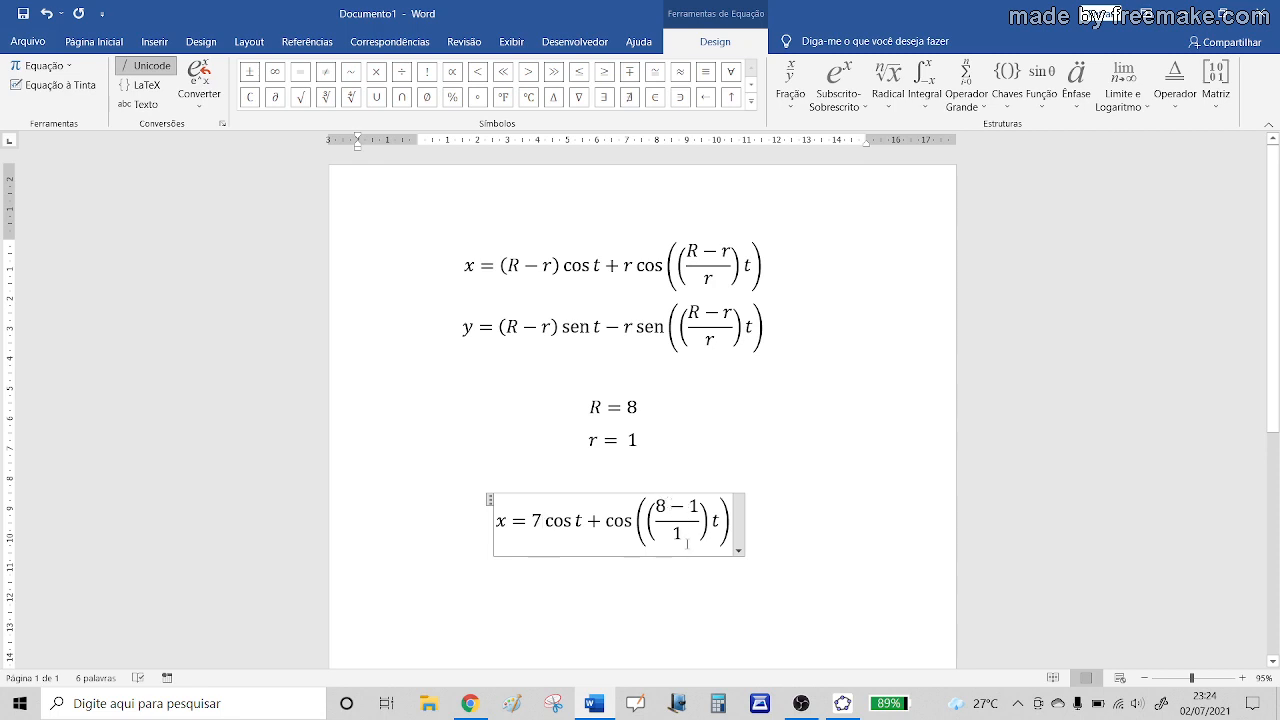
pyautogui.moveTo(648, 513); pyautogui.dragTo(682, 514)
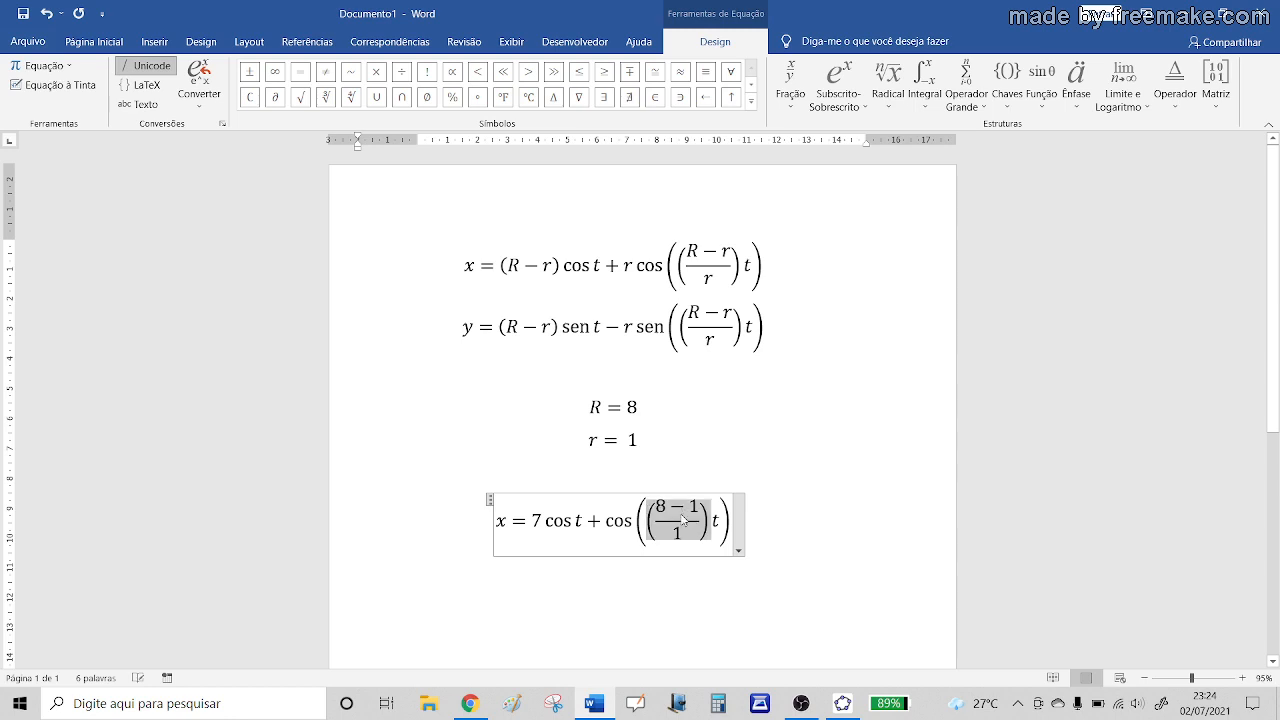
pyautogui.write('7')
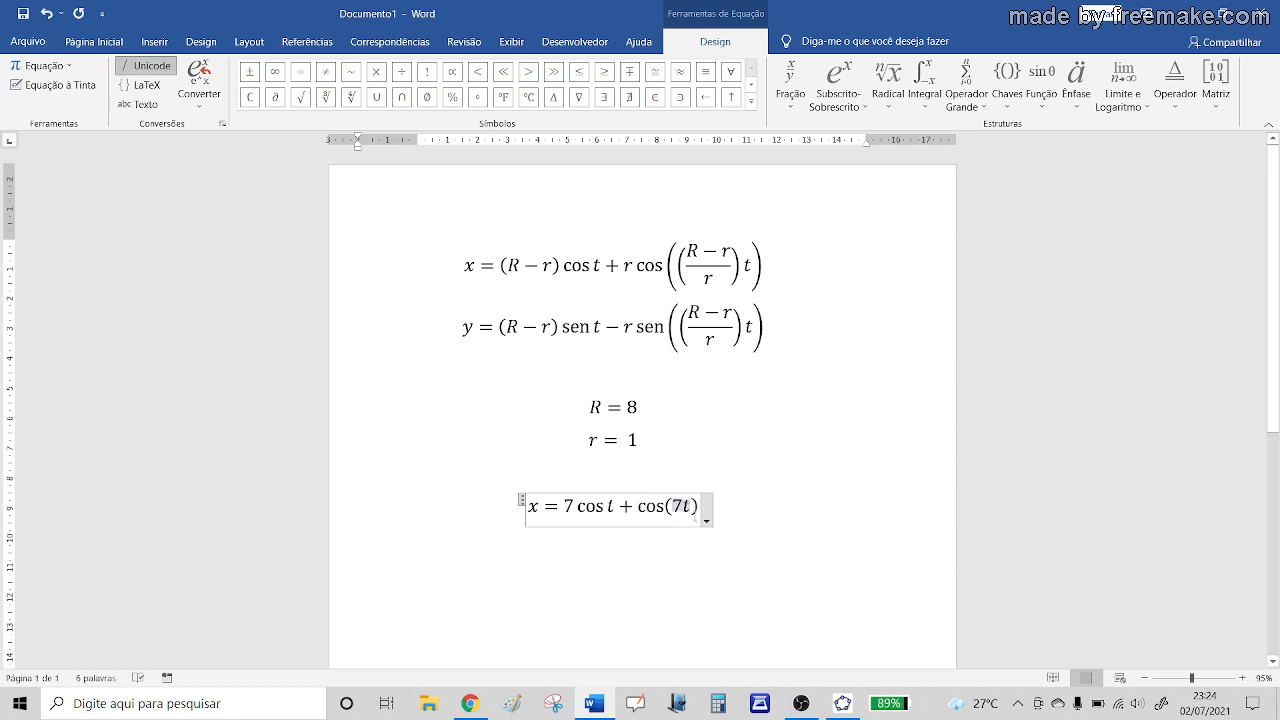
pyautogui.click(726, 508)
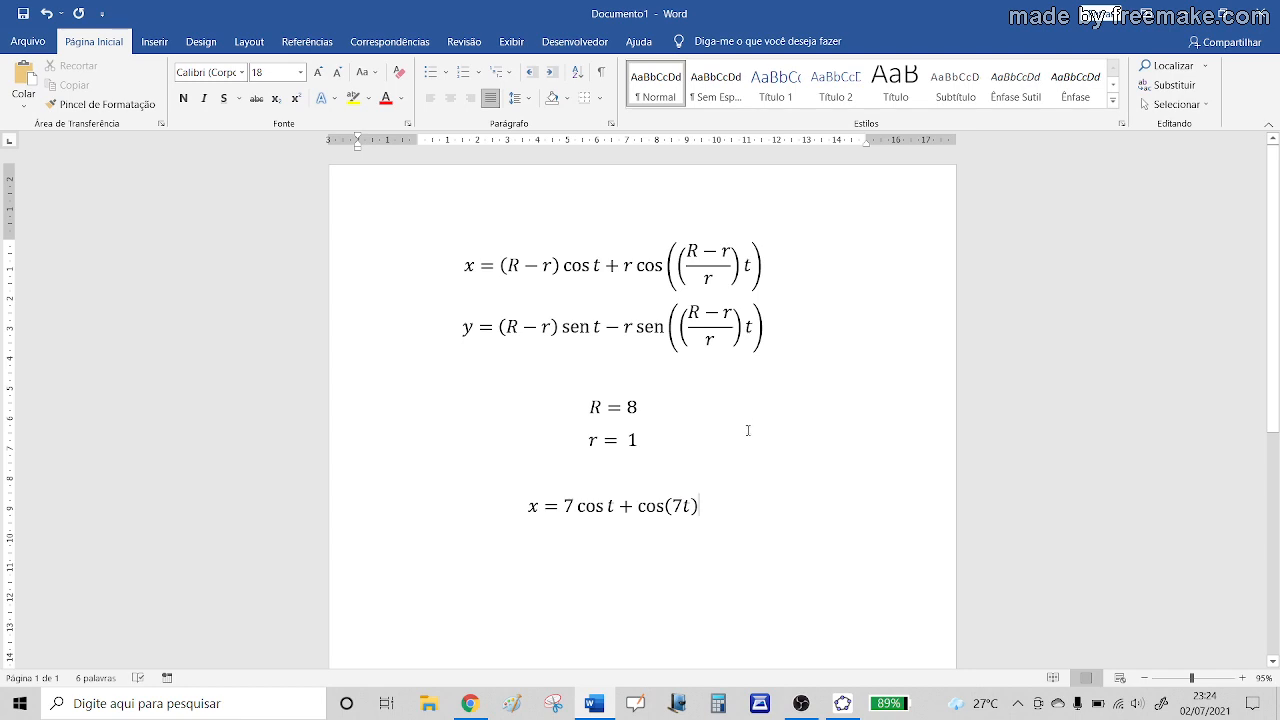
# Copy the general y equation and paste it on a new line below x = 7 cos t + cos(7t).
pyautogui.press('Return')
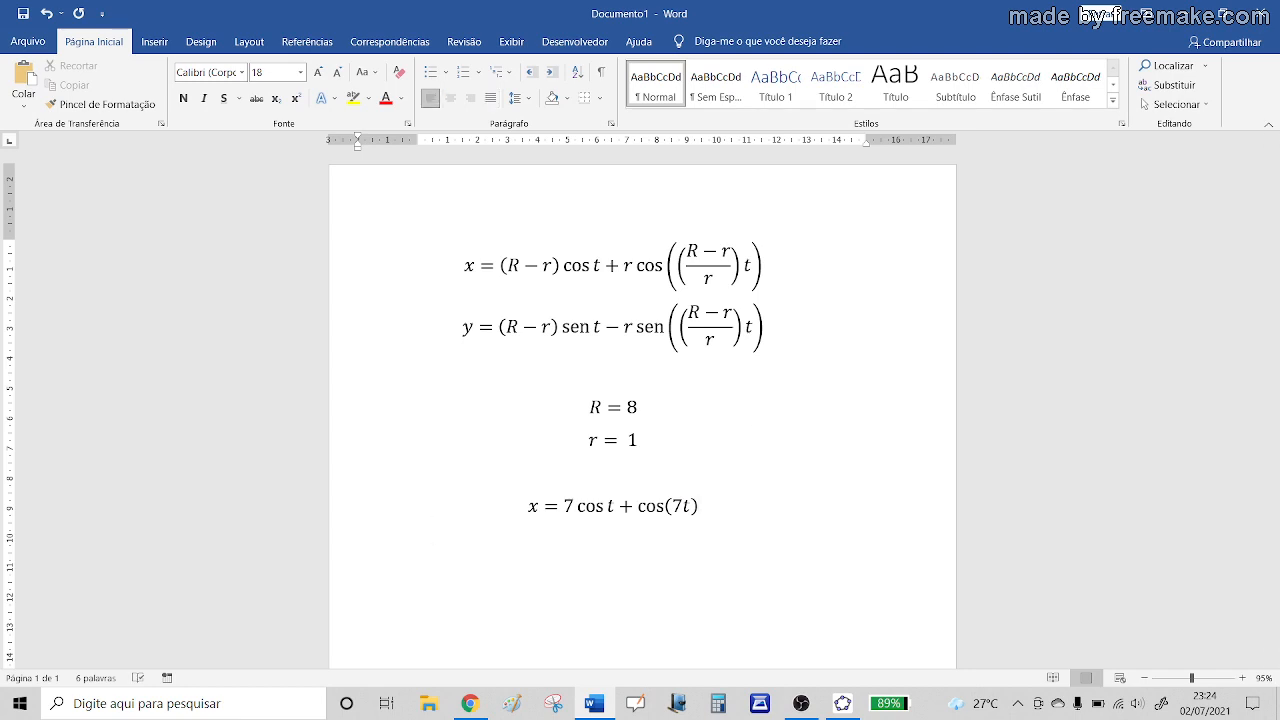
pyautogui.moveTo(461, 328); pyautogui.dragTo(655, 325)
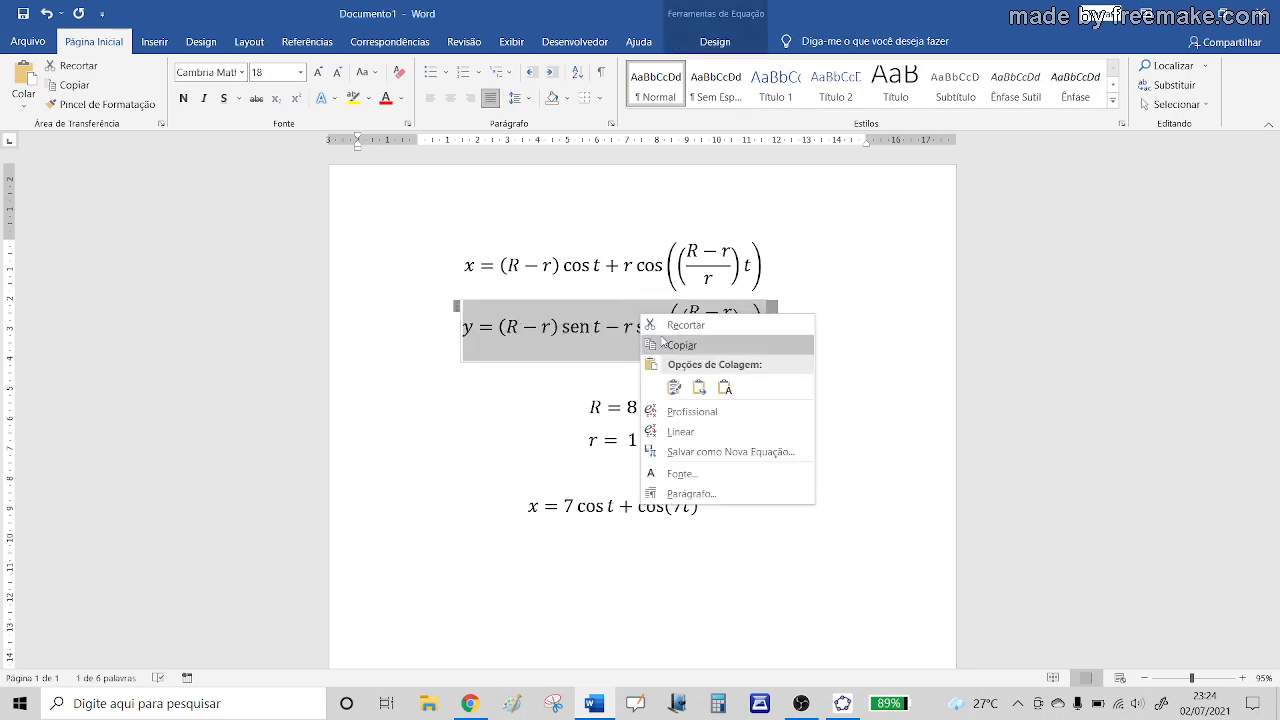
pyautogui.click(664, 344)
pyautogui.click(706, 518)
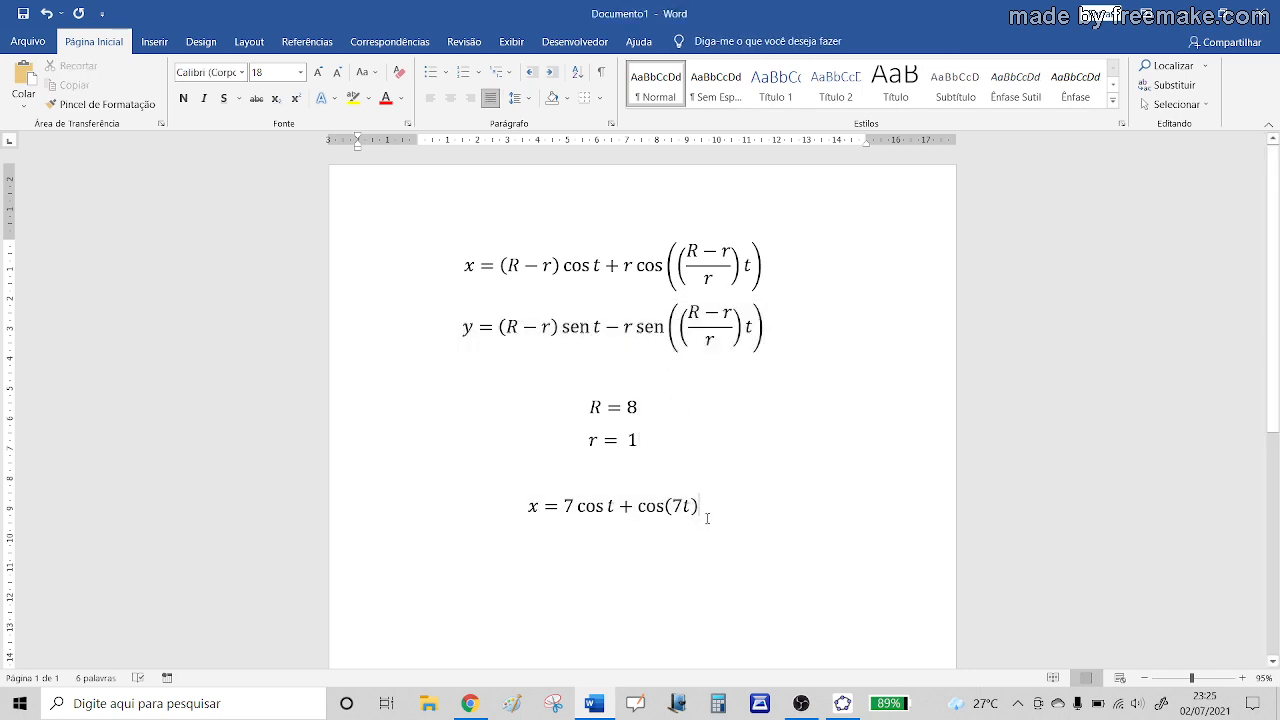
pyautogui.press('Return')
pyautogui.write('y=(R-r) sen t-r sen(((R-r)/r)t)')
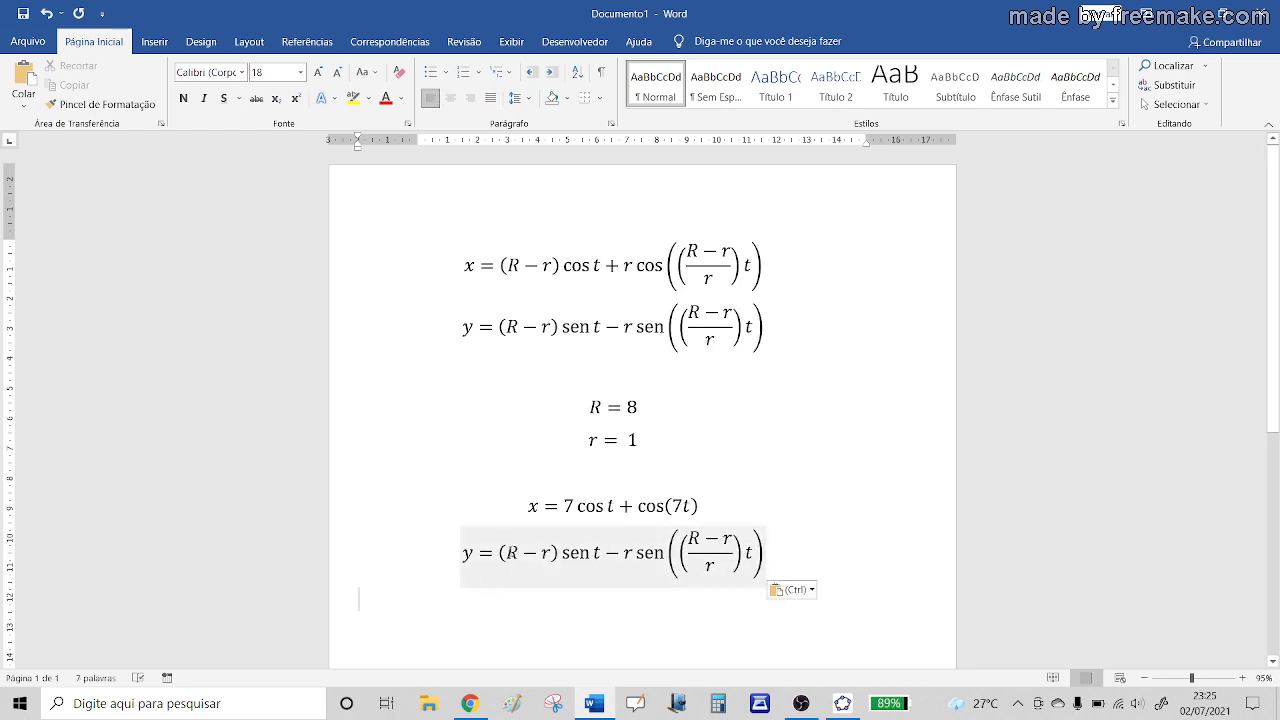
# Replace (R − r) and the bracketed (R − r)/r fraction in the pasted y equation with 7 each.
pyautogui.moveTo(497, 552); pyautogui.dragTo(545, 563)
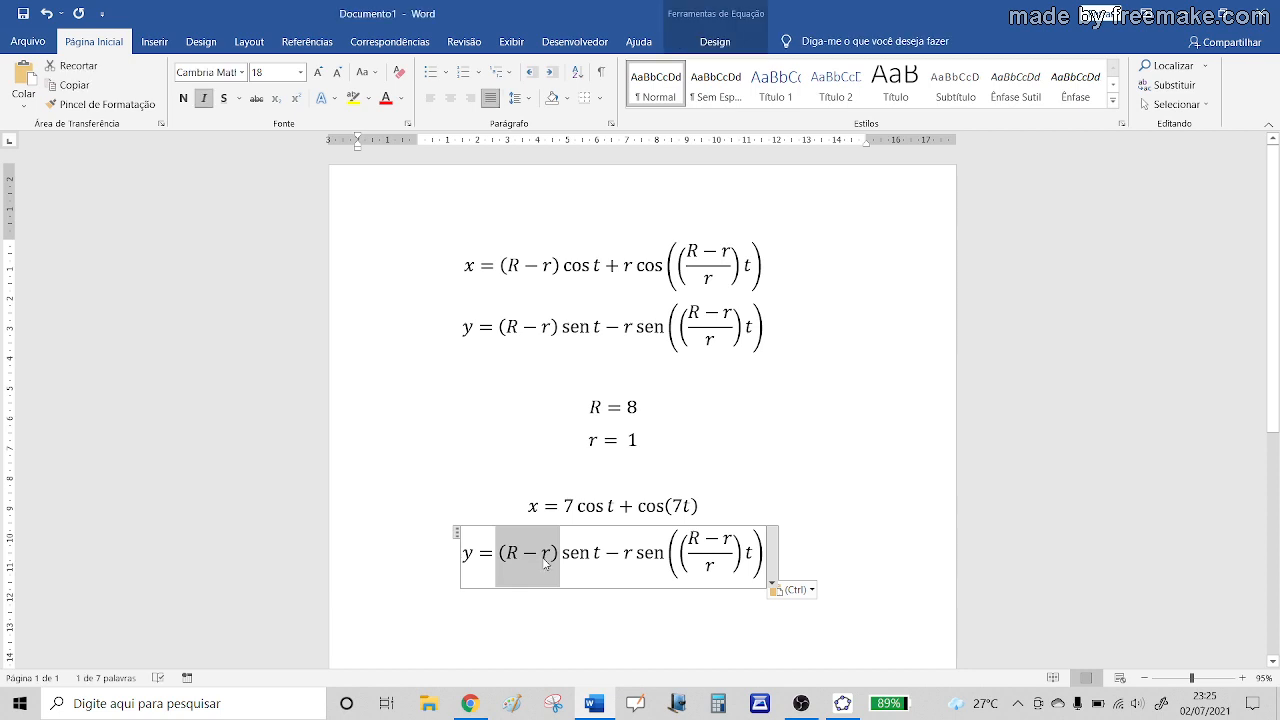
pyautogui.write('7')
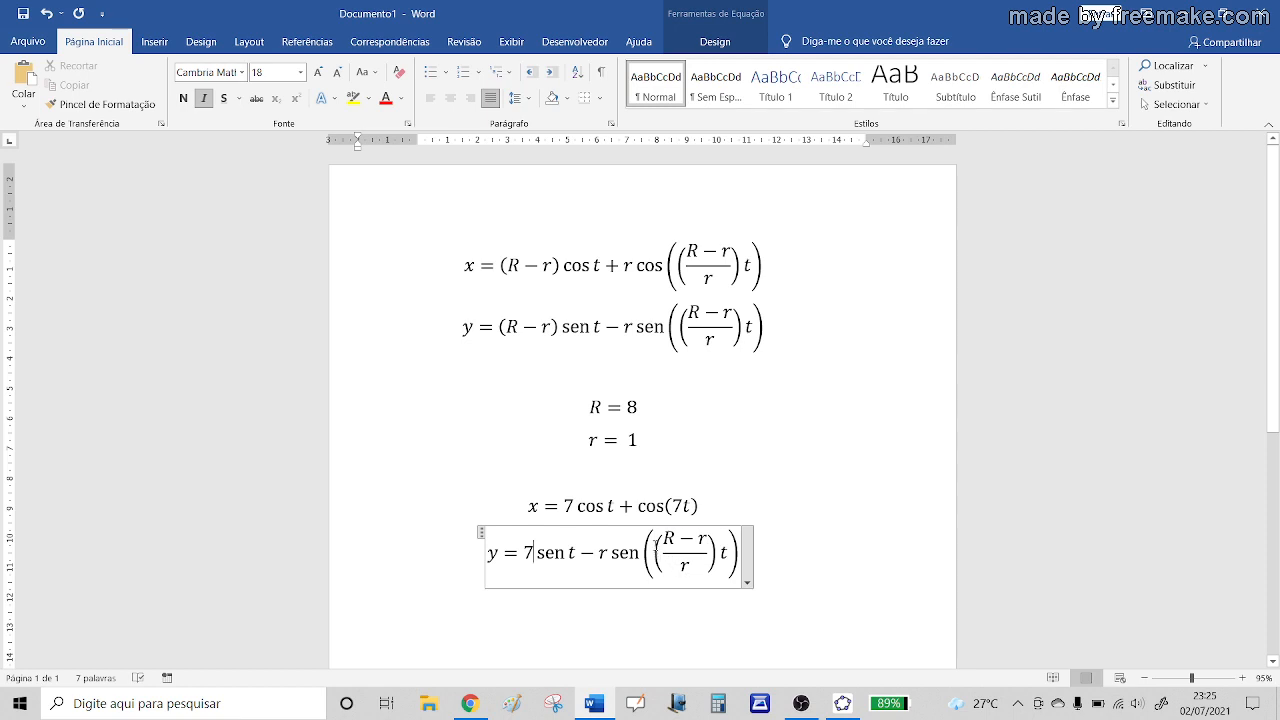
pyautogui.moveTo(657, 541); pyautogui.dragTo(697, 550)
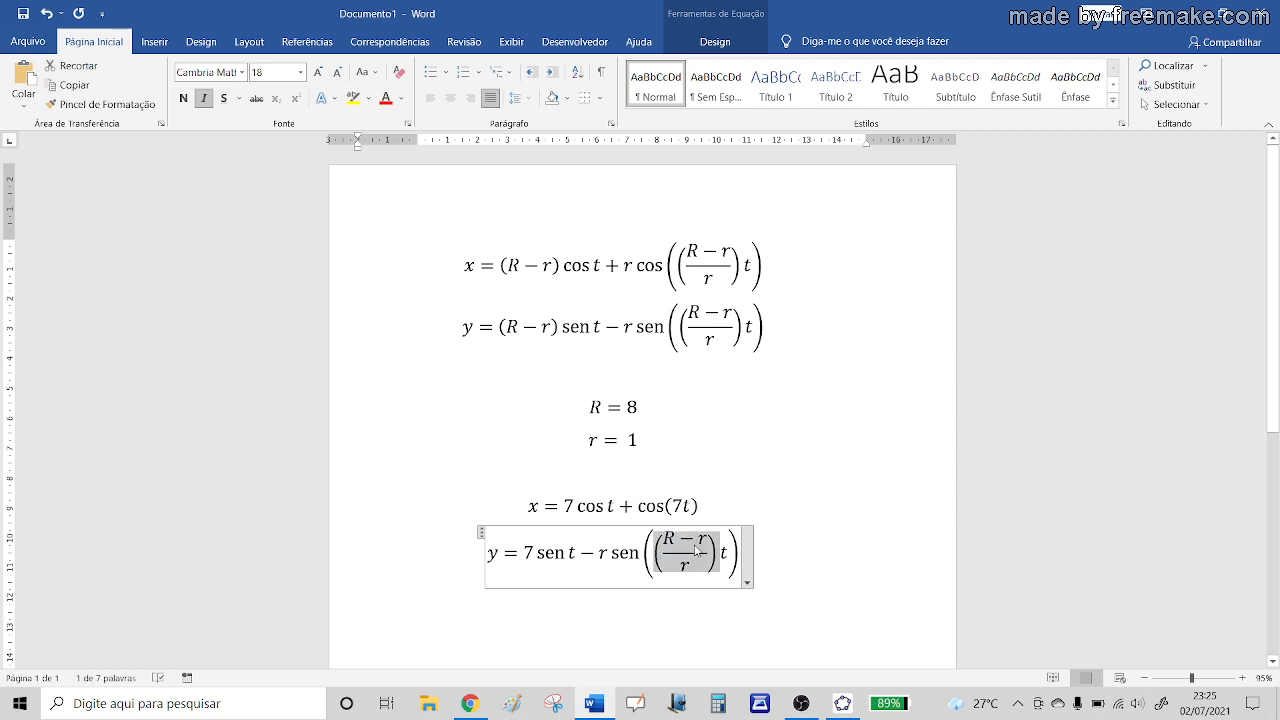
pyautogui.write('7')
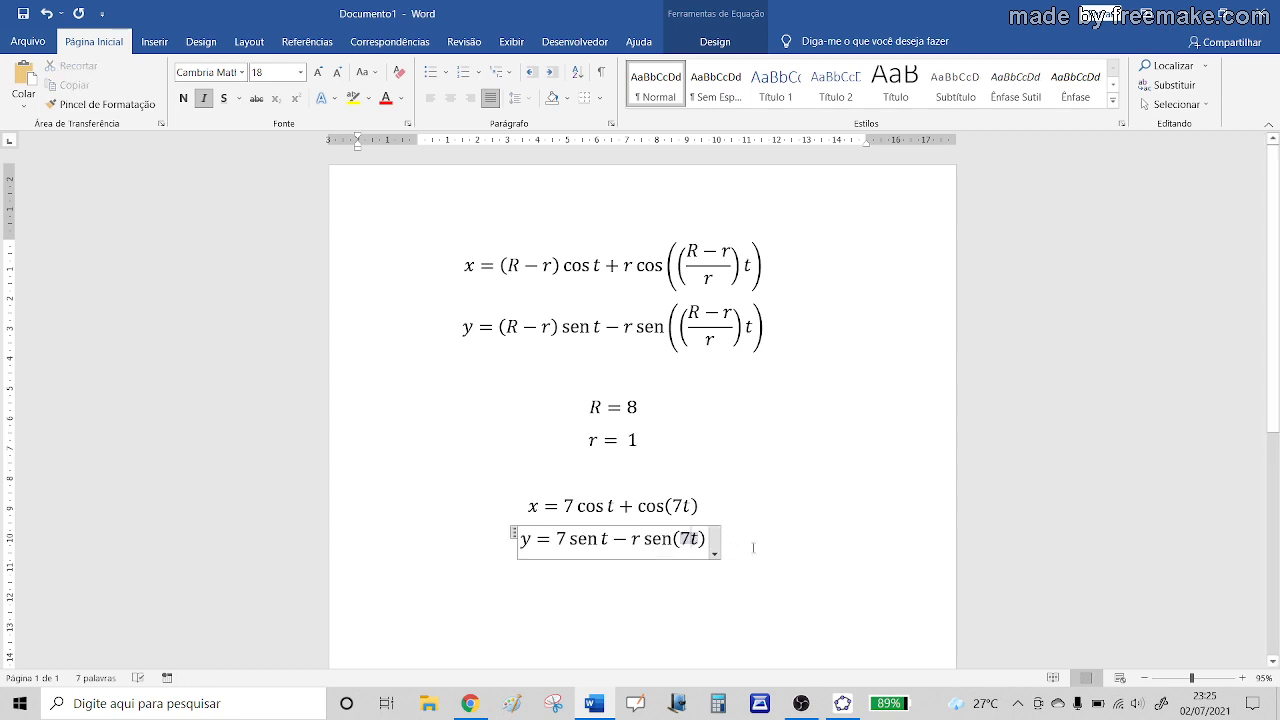
# Leave the new y equation and switch to GeoGebra.
pyautogui.click(762, 548)
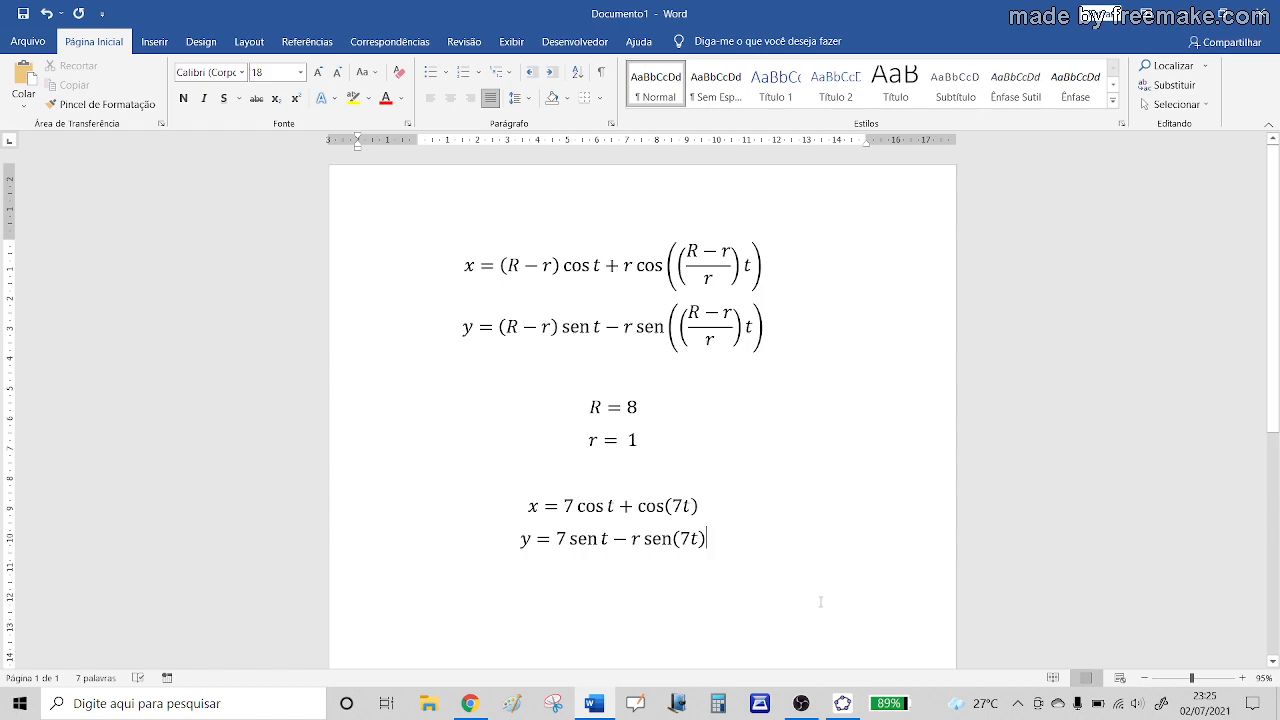
pyautogui.click(840, 703)
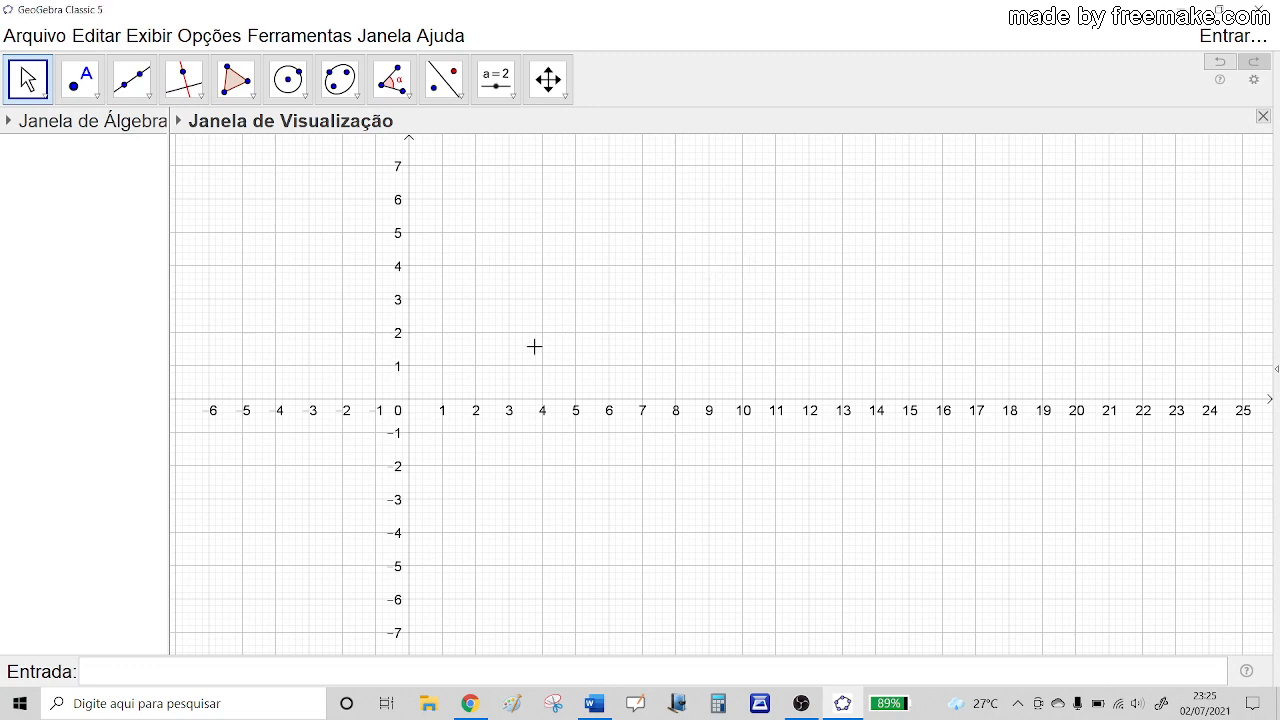
pyautogui.click(147, 678)
pyautogui.write('t')
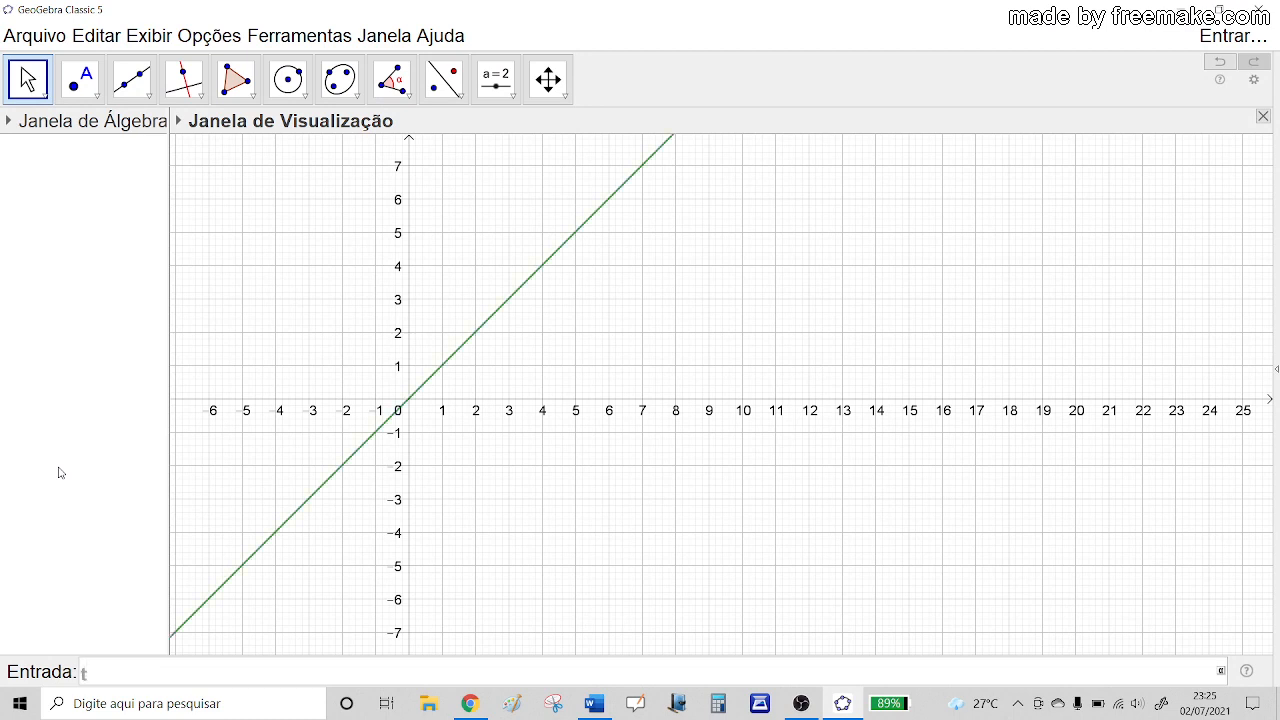
pyautogui.press('Return')
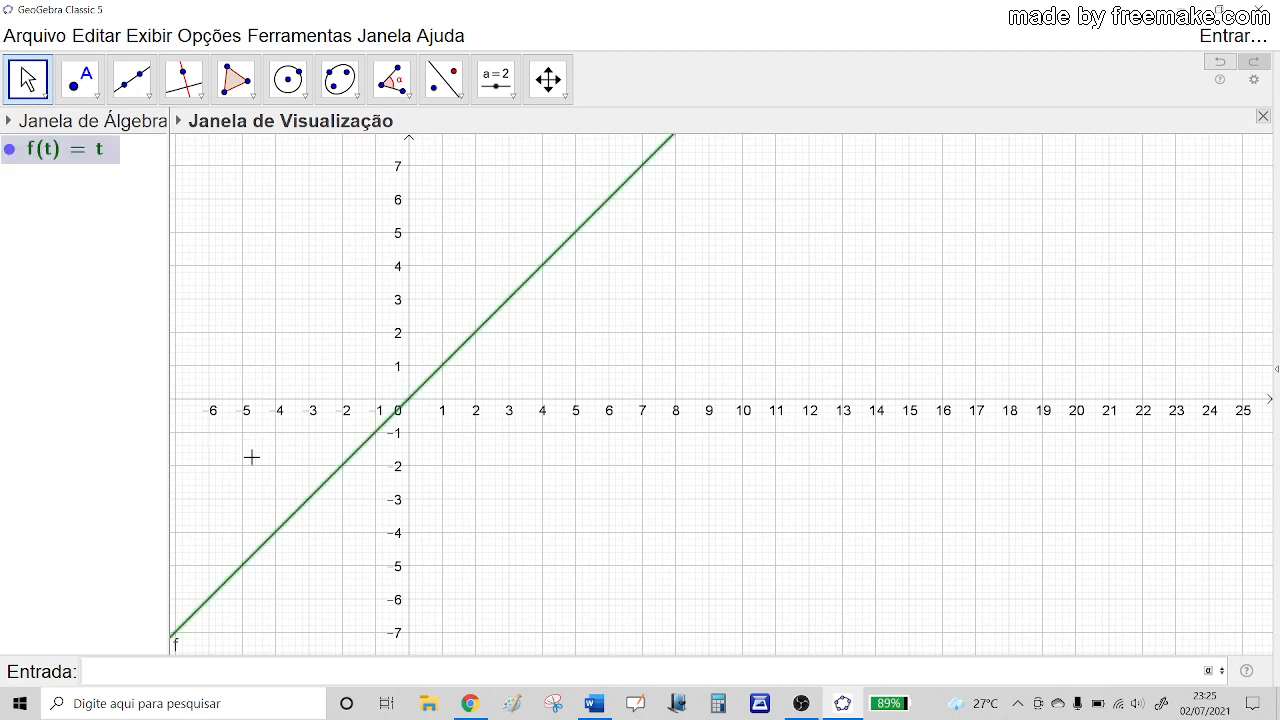
pyautogui.click(53, 196)
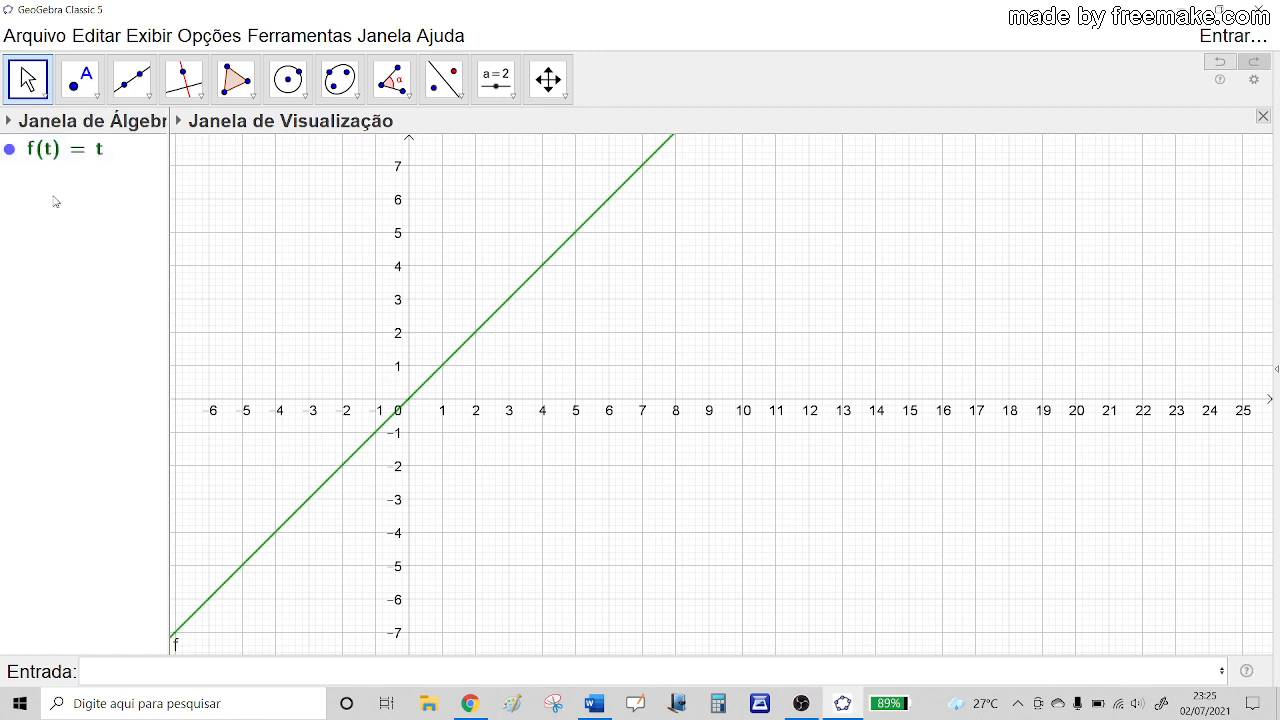
pyautogui.click(44, 150)
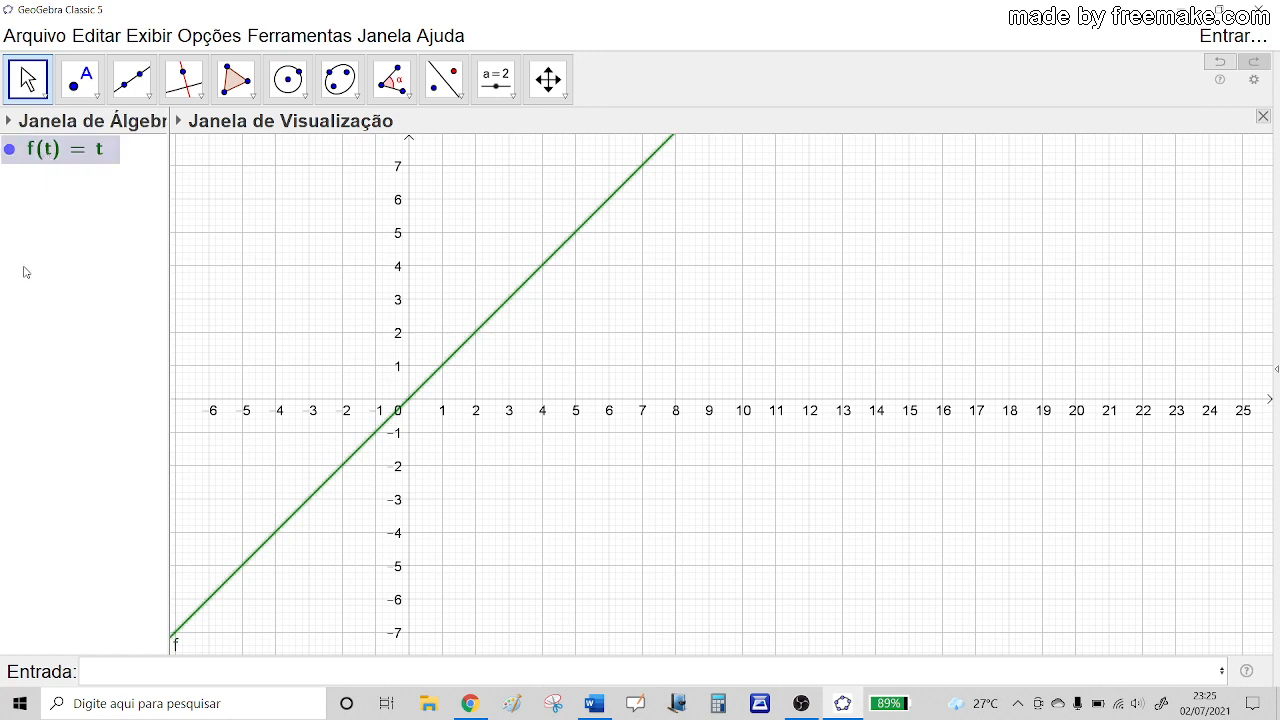
pyautogui.press('Delete')
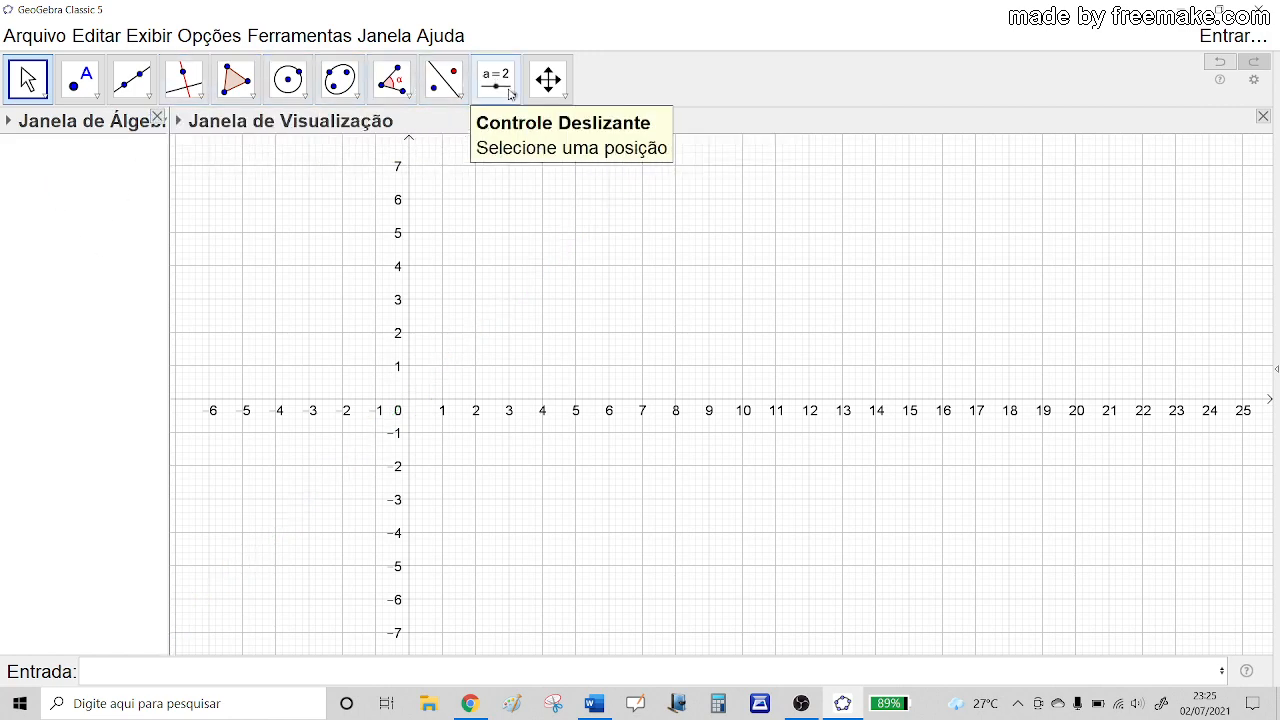
# Create a number slider named t in the empty area of the first quadrant, keeping the default interval, and return to the Move tool.
pyautogui.click(510, 93)
pyautogui.click(540, 135)
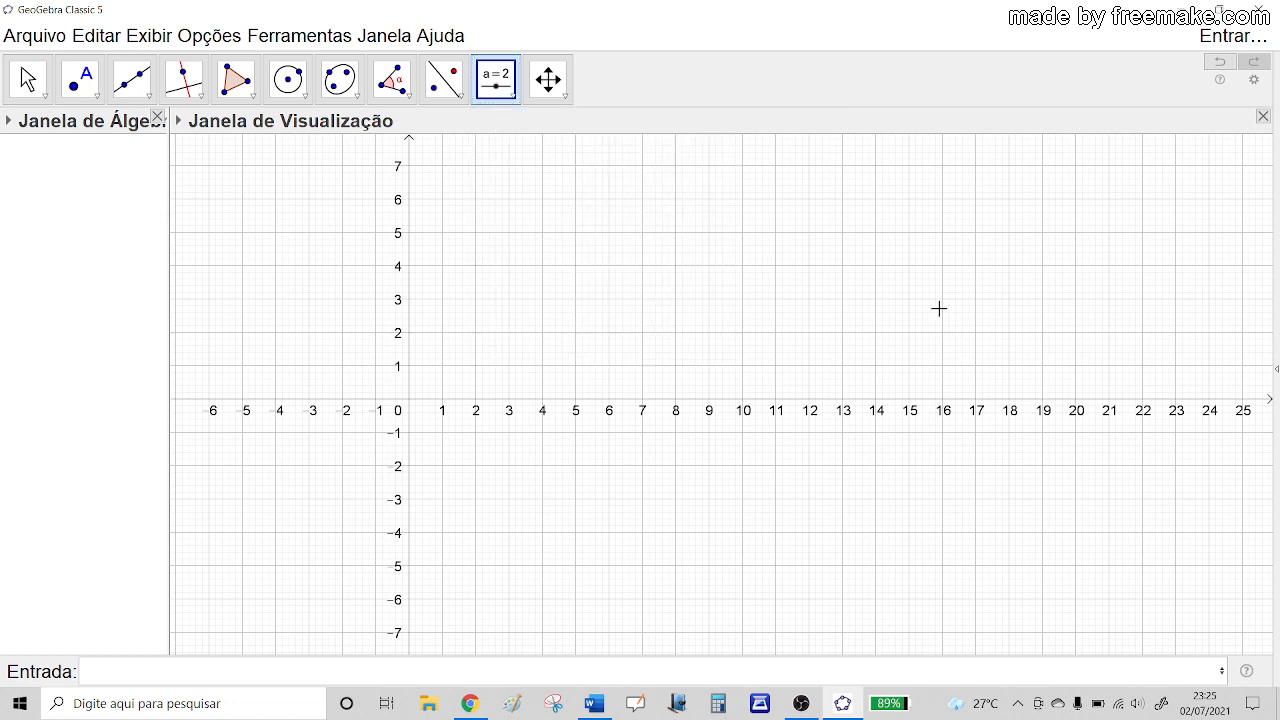
pyautogui.click(929, 255)
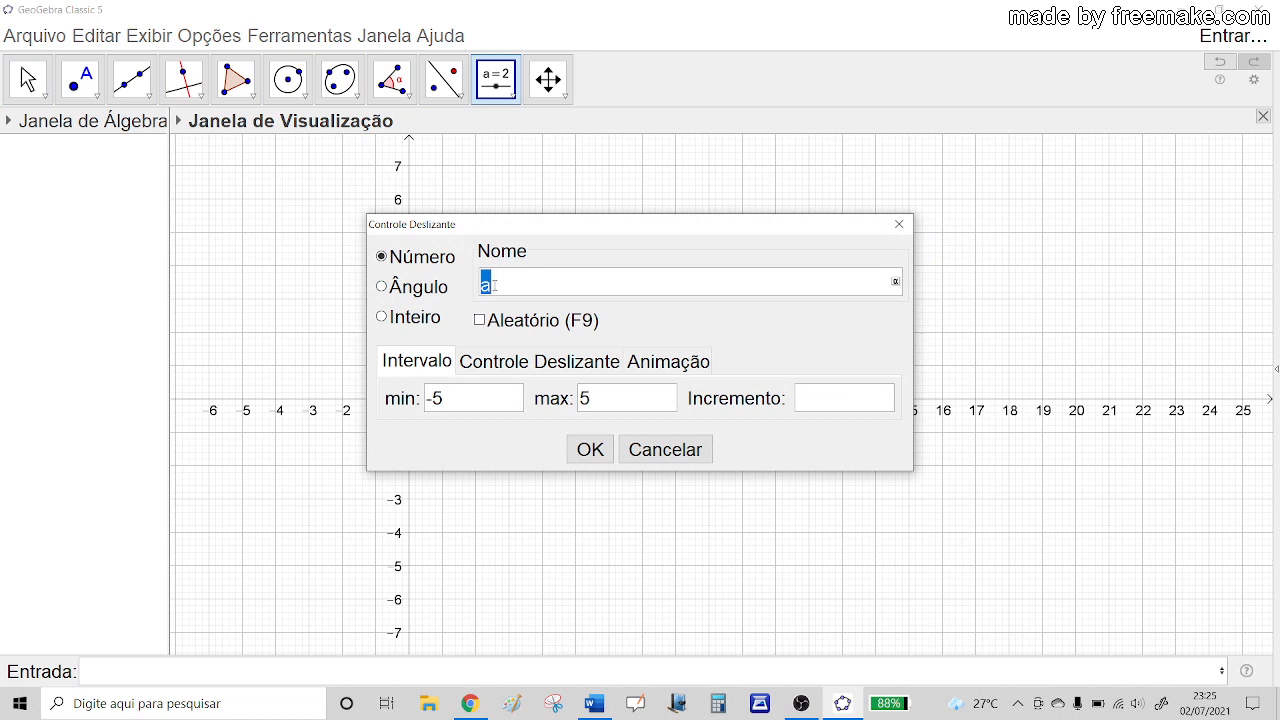
pyautogui.press('BackSpace')
pyautogui.write('t')
pyautogui.click(603, 447)
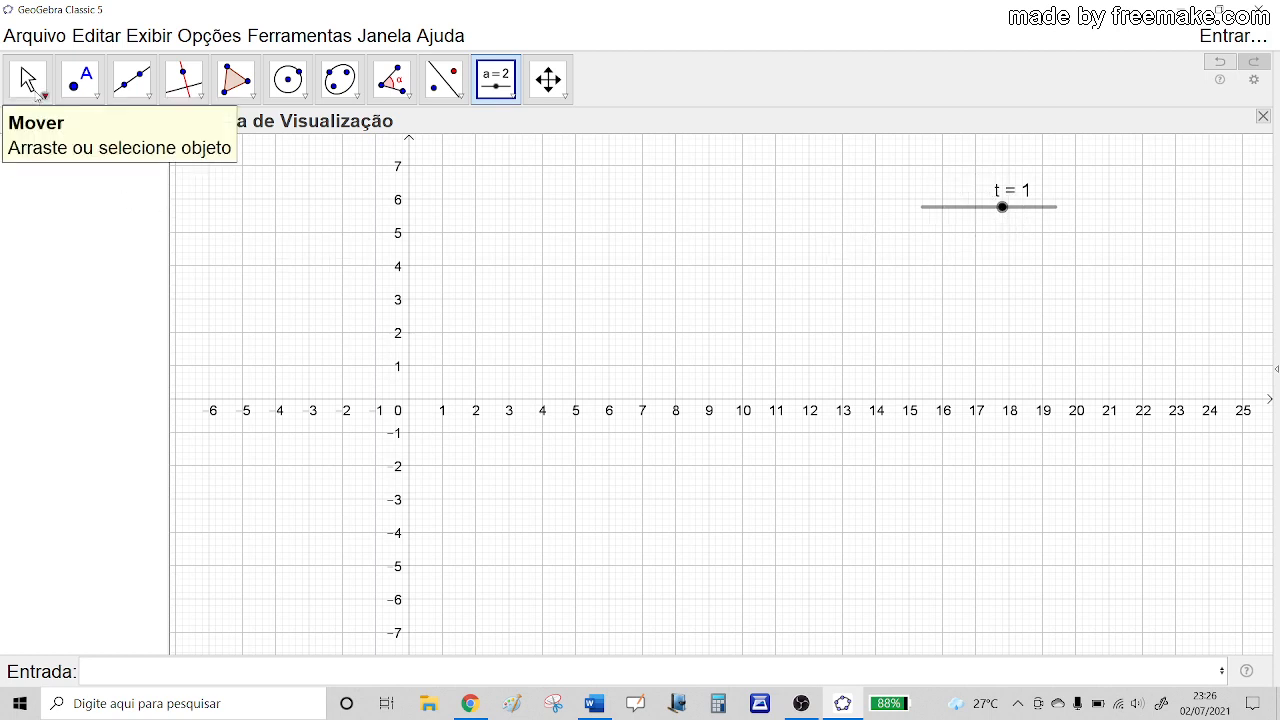
pyautogui.click(28, 79)
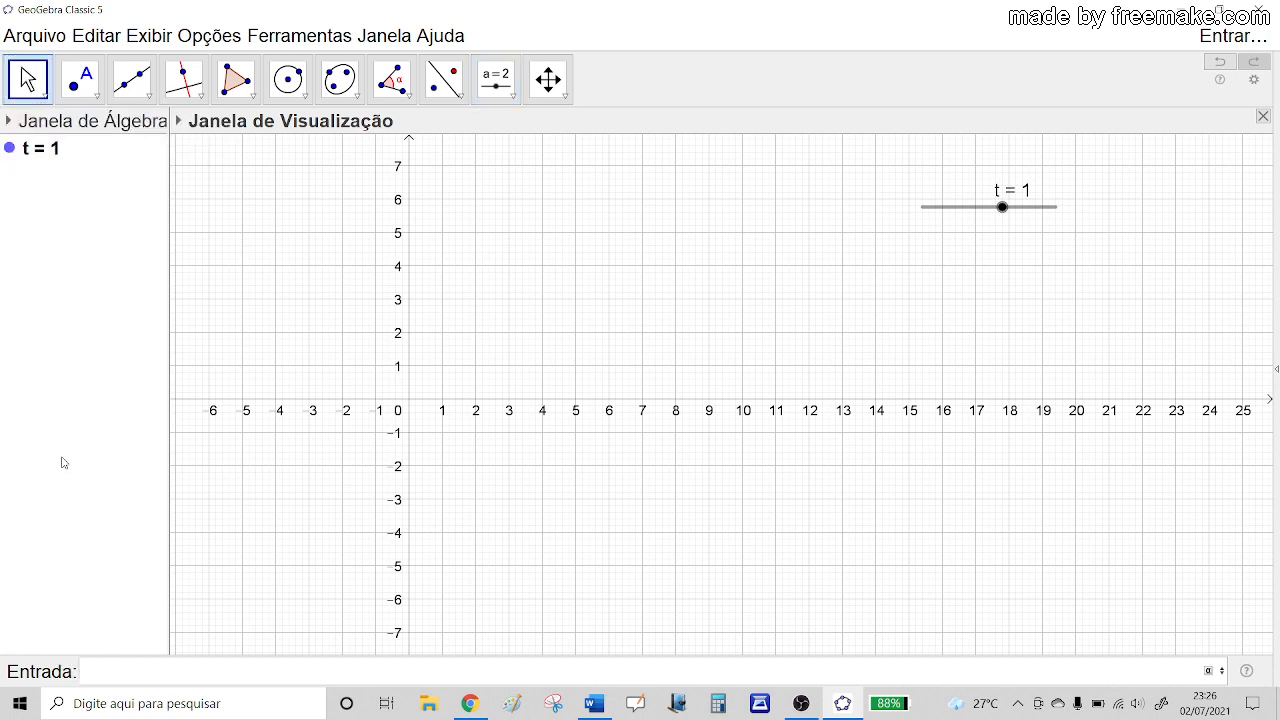
# Start defining point P with 7 cos t + cos(7t), copied from the x equation in Word, as its first coordinate, followed by a comma.
pyautogui.write('P=(')
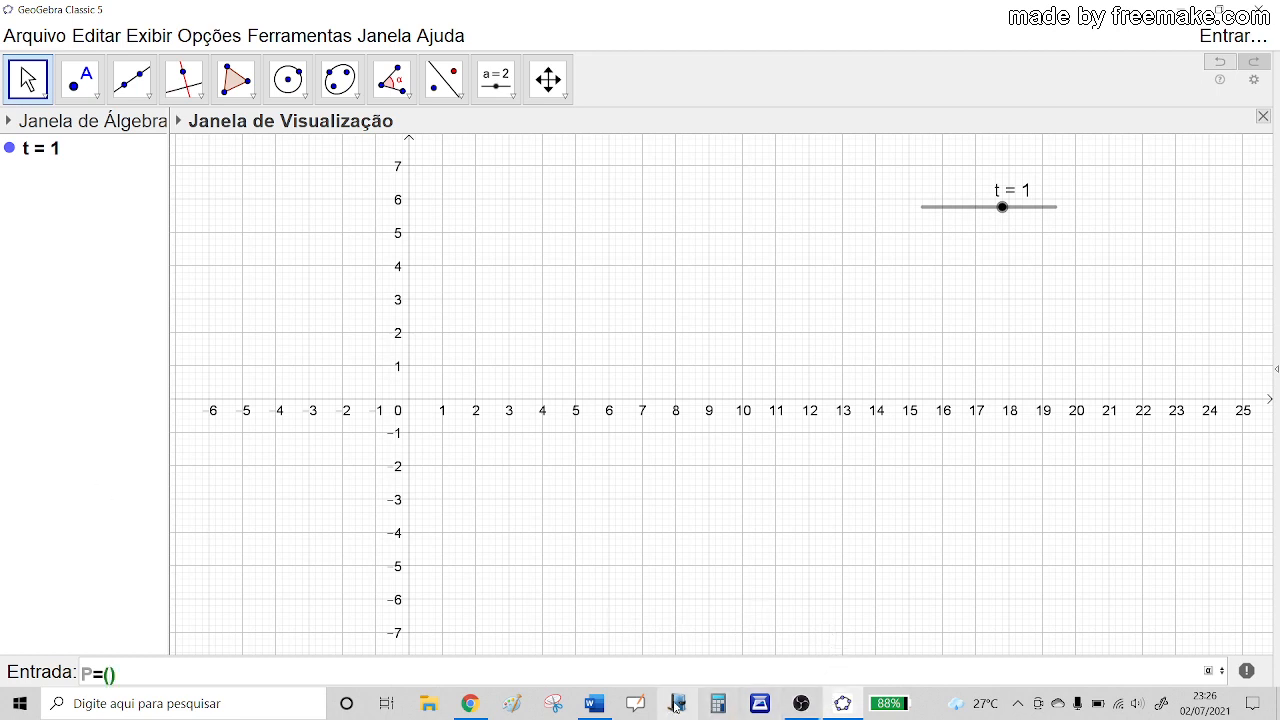
pyautogui.click(594, 705)
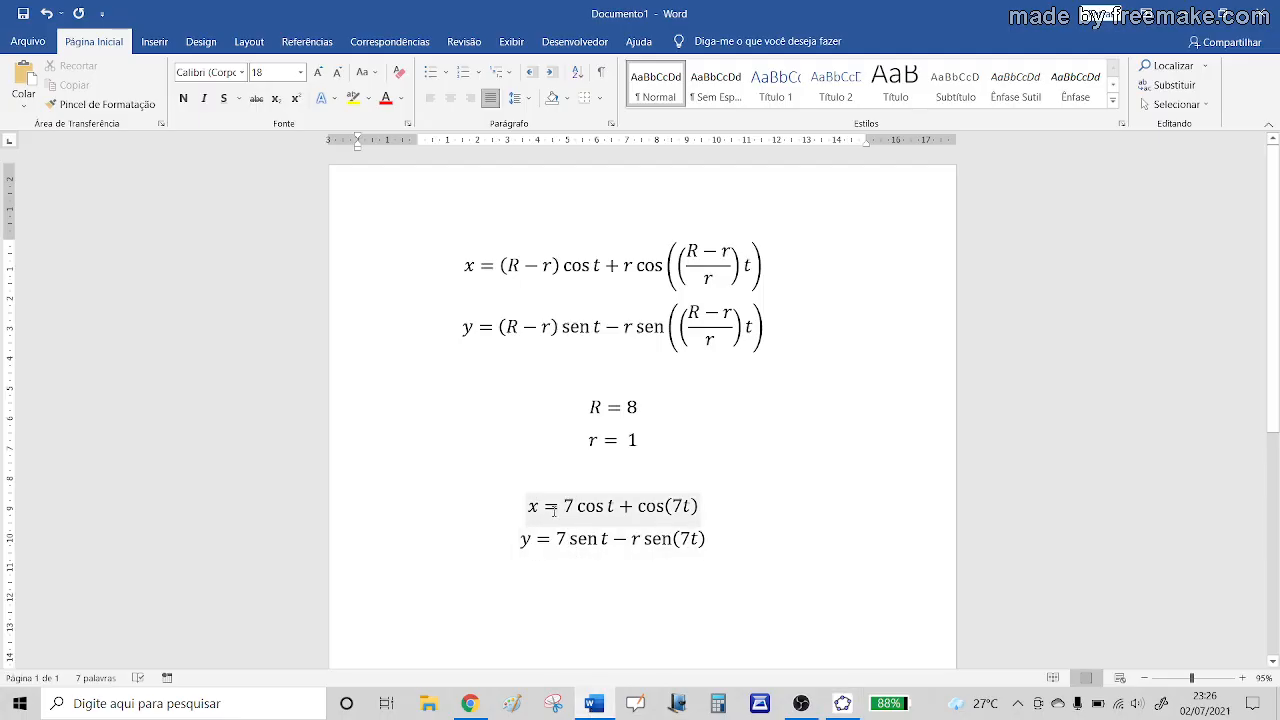
pyautogui.moveTo(567, 506); pyautogui.dragTo(683, 515)
pyautogui.rightClick(649, 505)
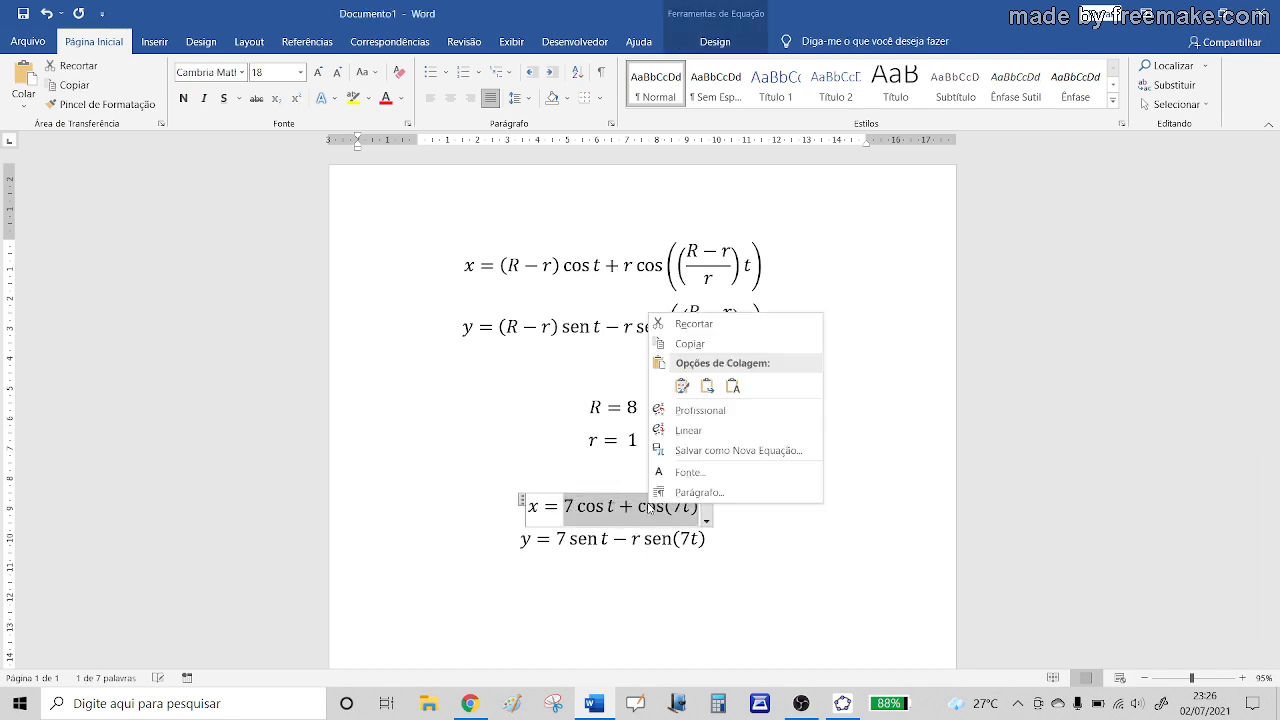
pyautogui.click(686, 343)
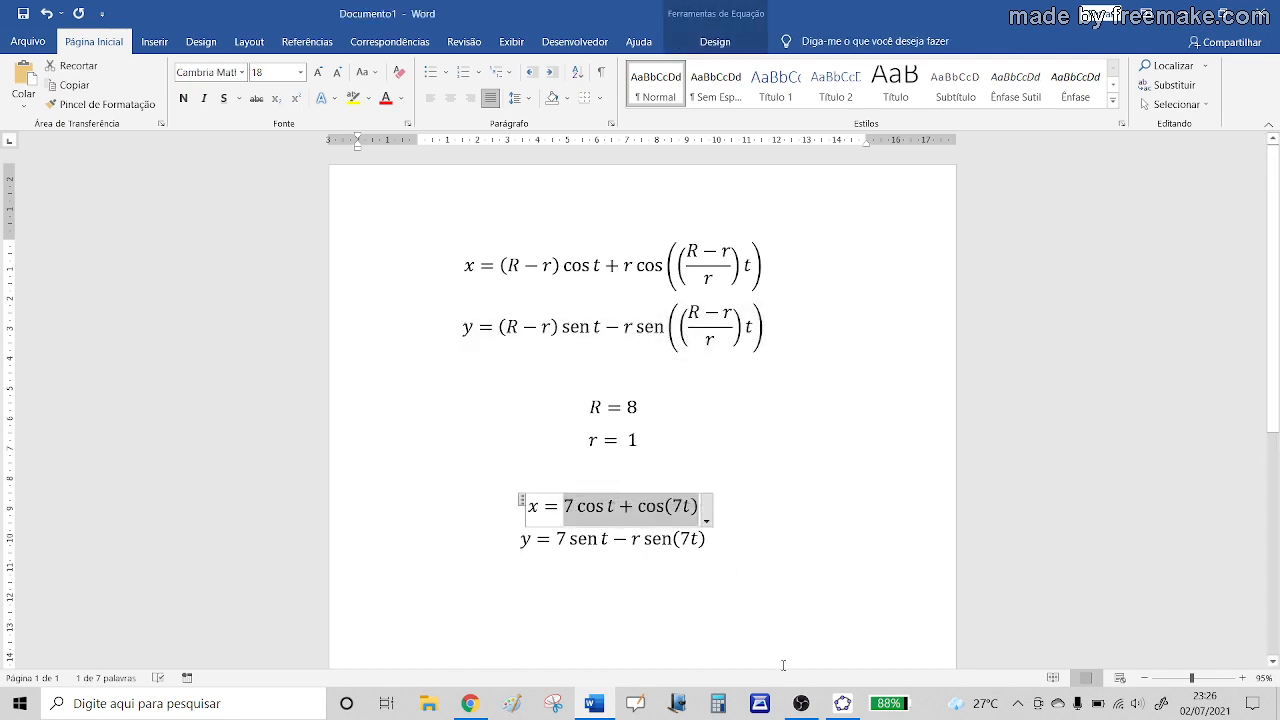
pyautogui.click(843, 703)
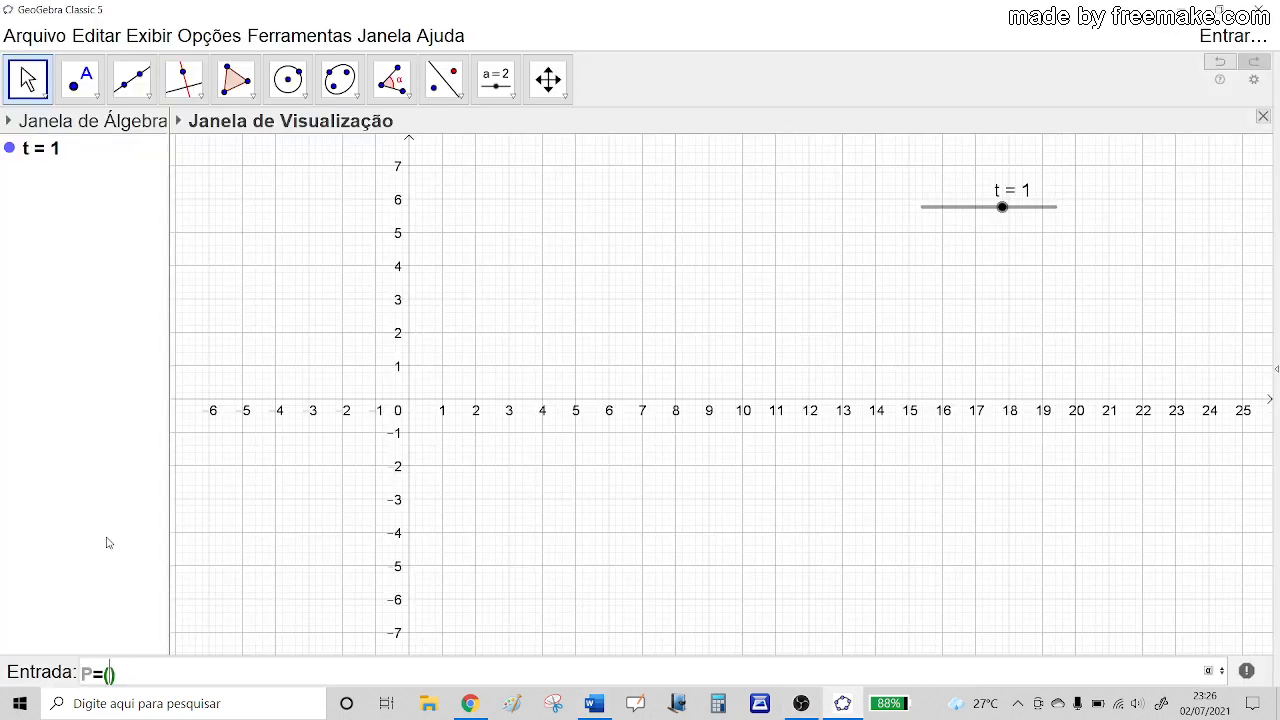
pyautogui.hotkey('ctrl', 'v')
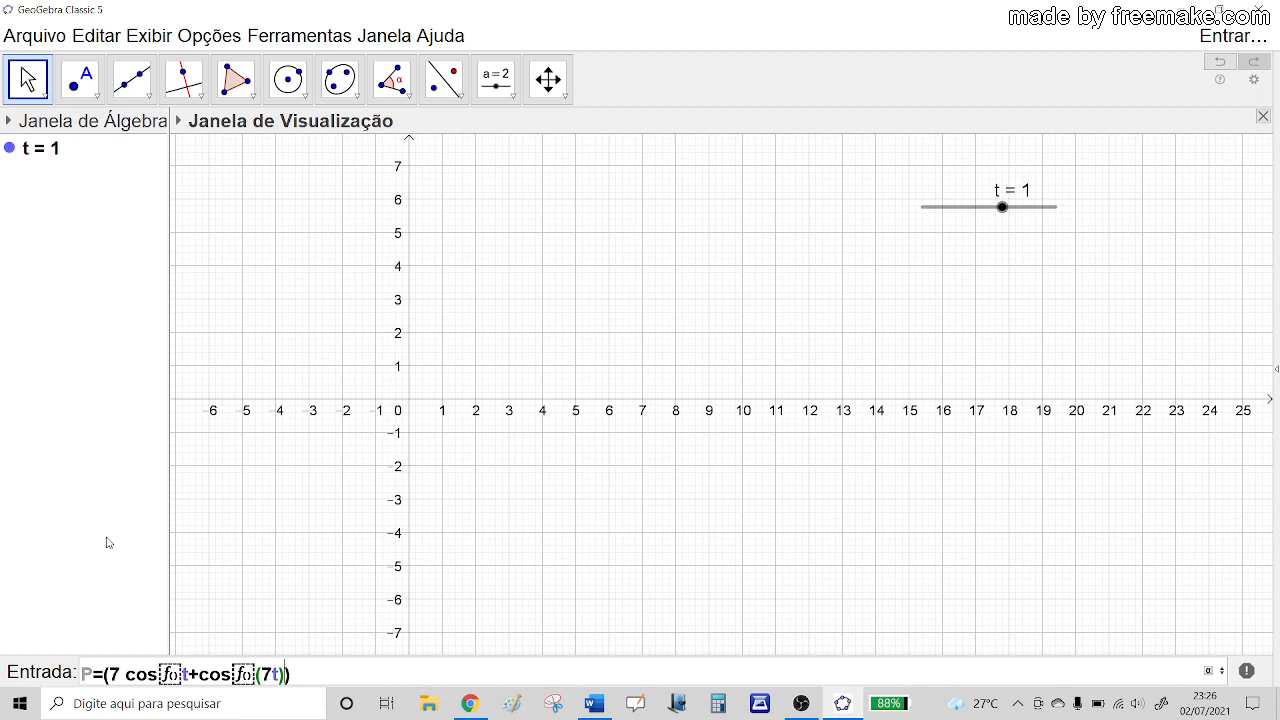
pyautogui.write(',')
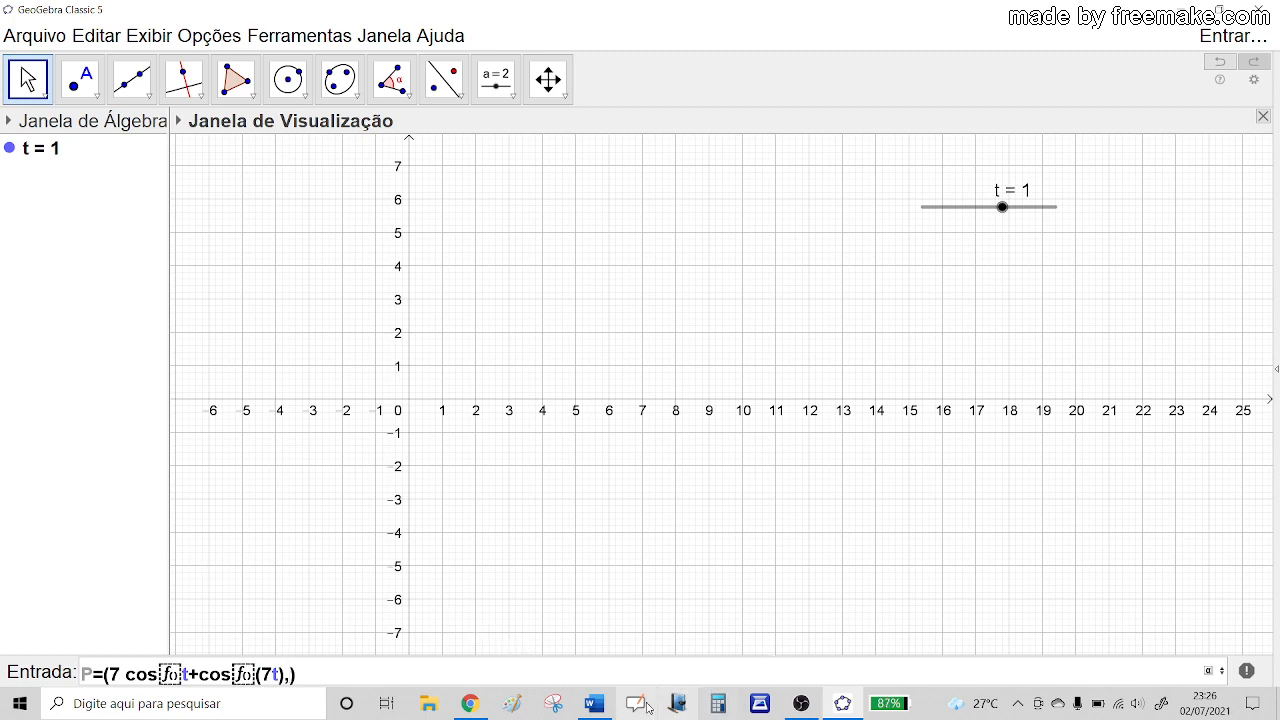
# Copy 7 sen t − r sen(7t) from the Word document into P's second coordinate in GeoGebra and try to create the point.
pyautogui.click(607, 710)
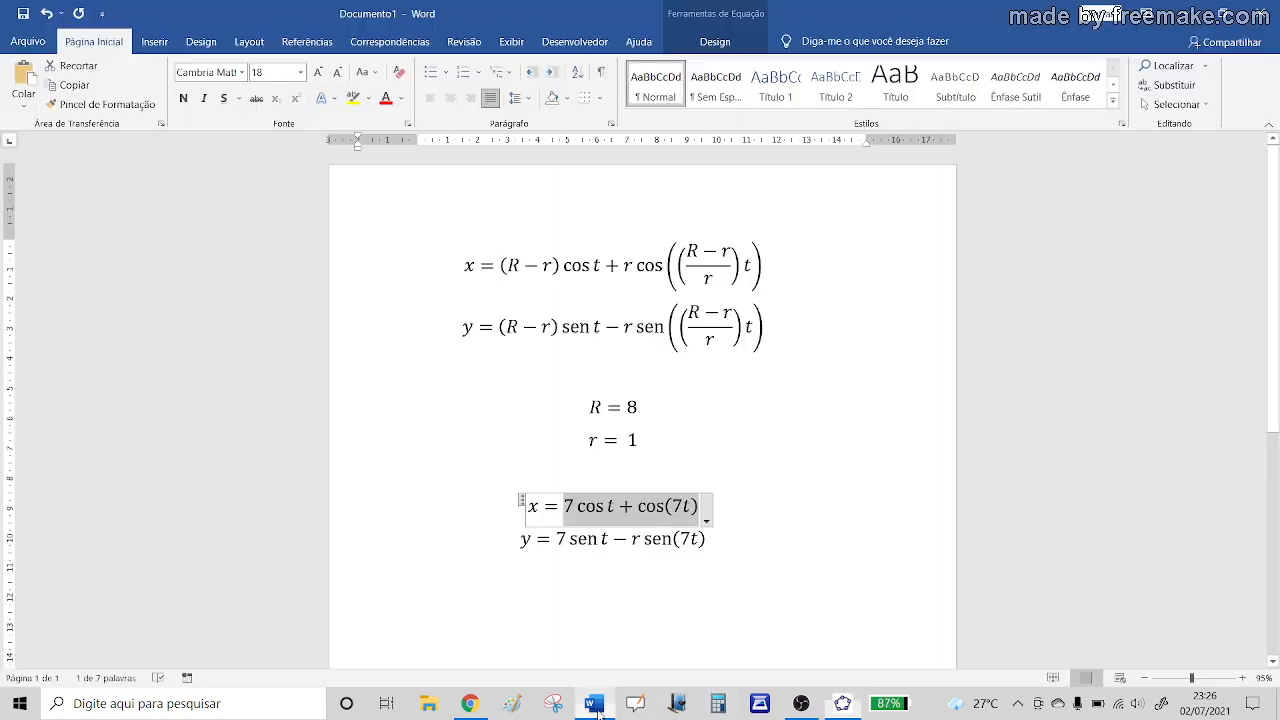
pyautogui.click(618, 590)
pyautogui.moveTo(559, 541); pyautogui.dragTo(668, 546)
pyautogui.rightClick(668, 546)
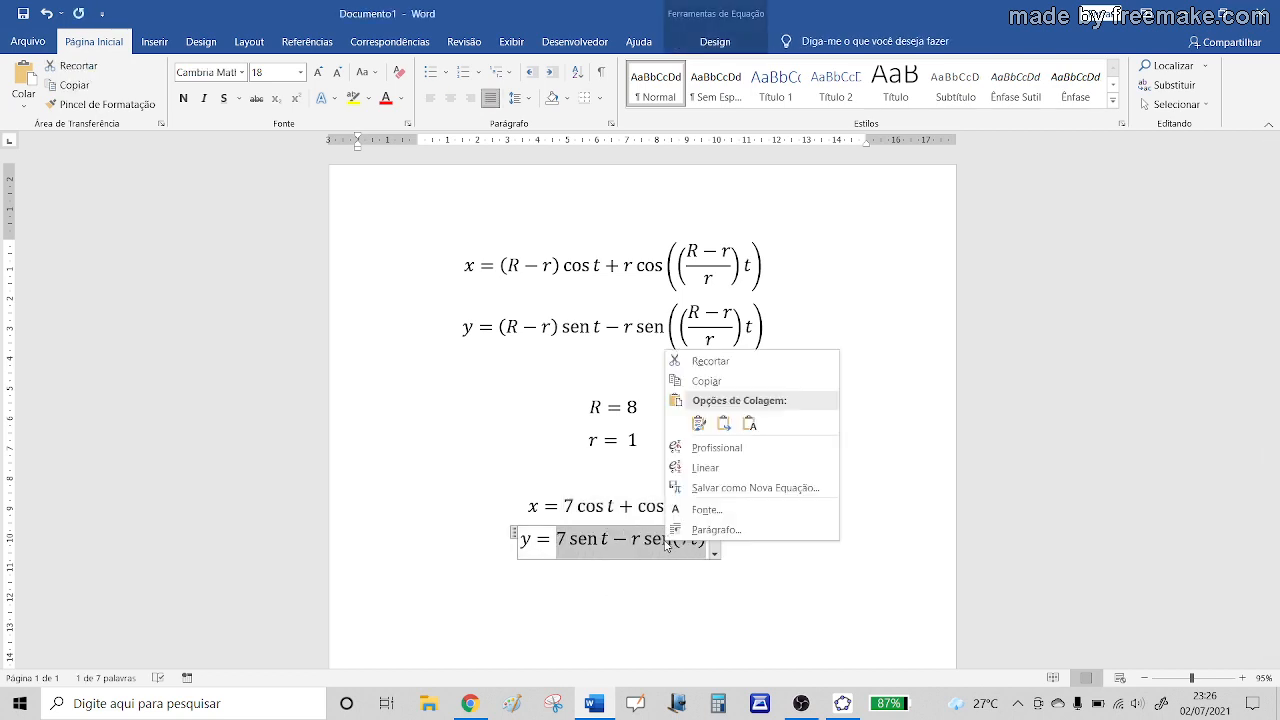
pyautogui.click(708, 383)
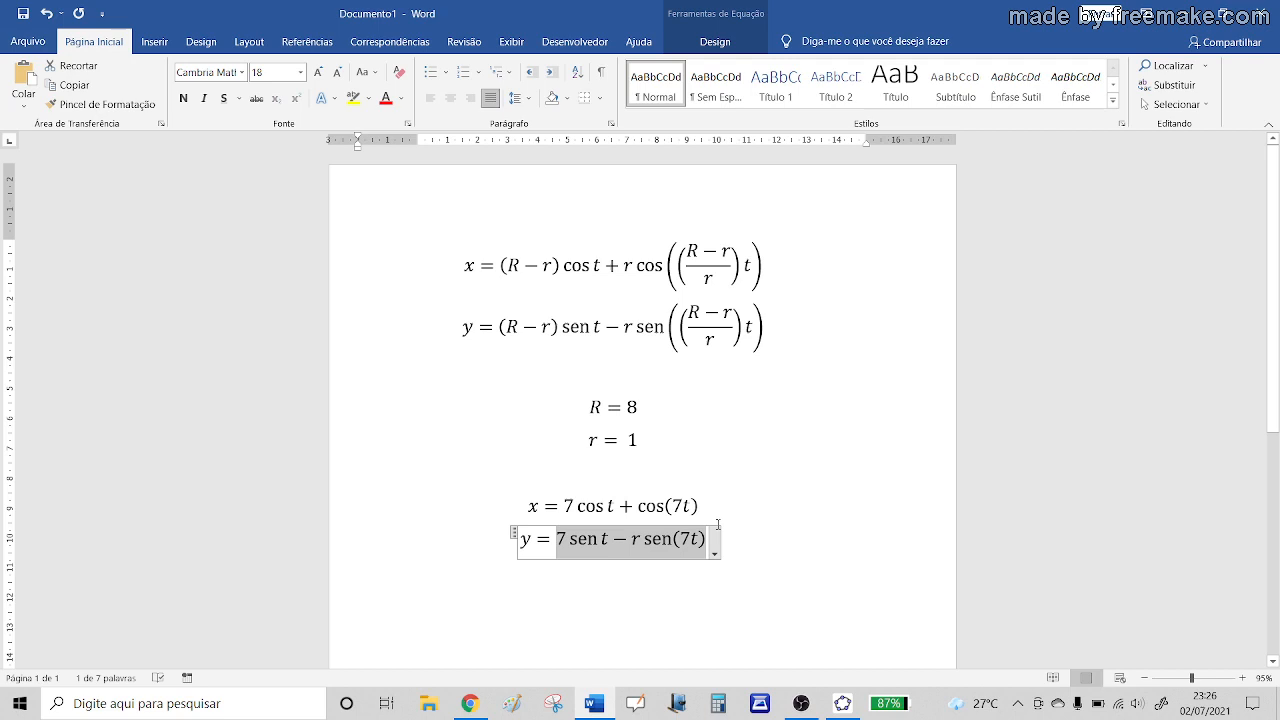
pyautogui.click(843, 703)
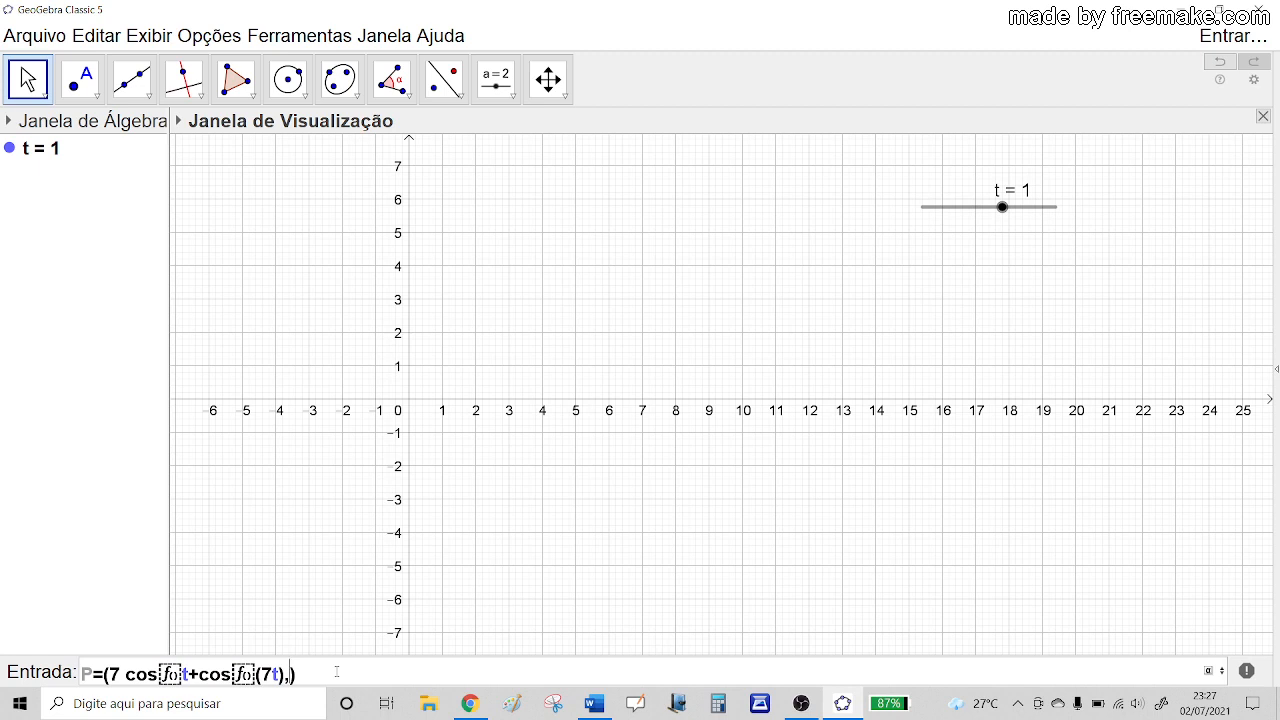
pyautogui.hotkey('ctrl', 'v')
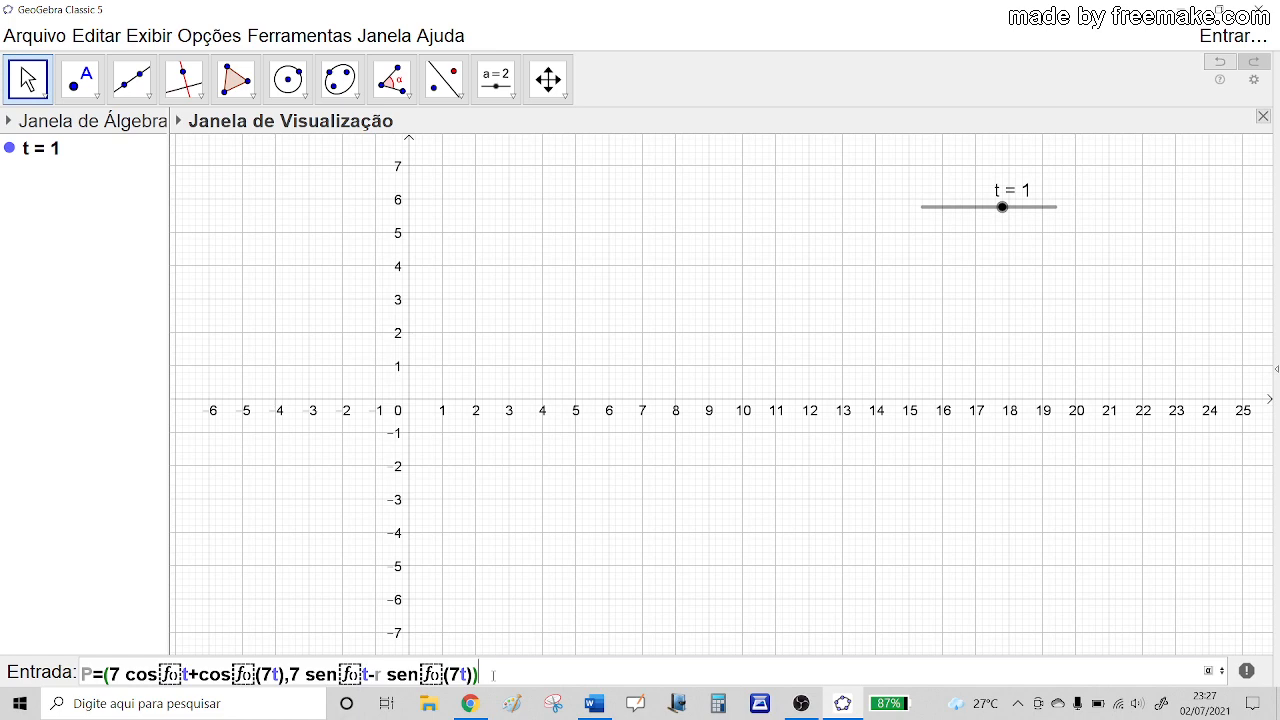
pyautogui.press('Return')
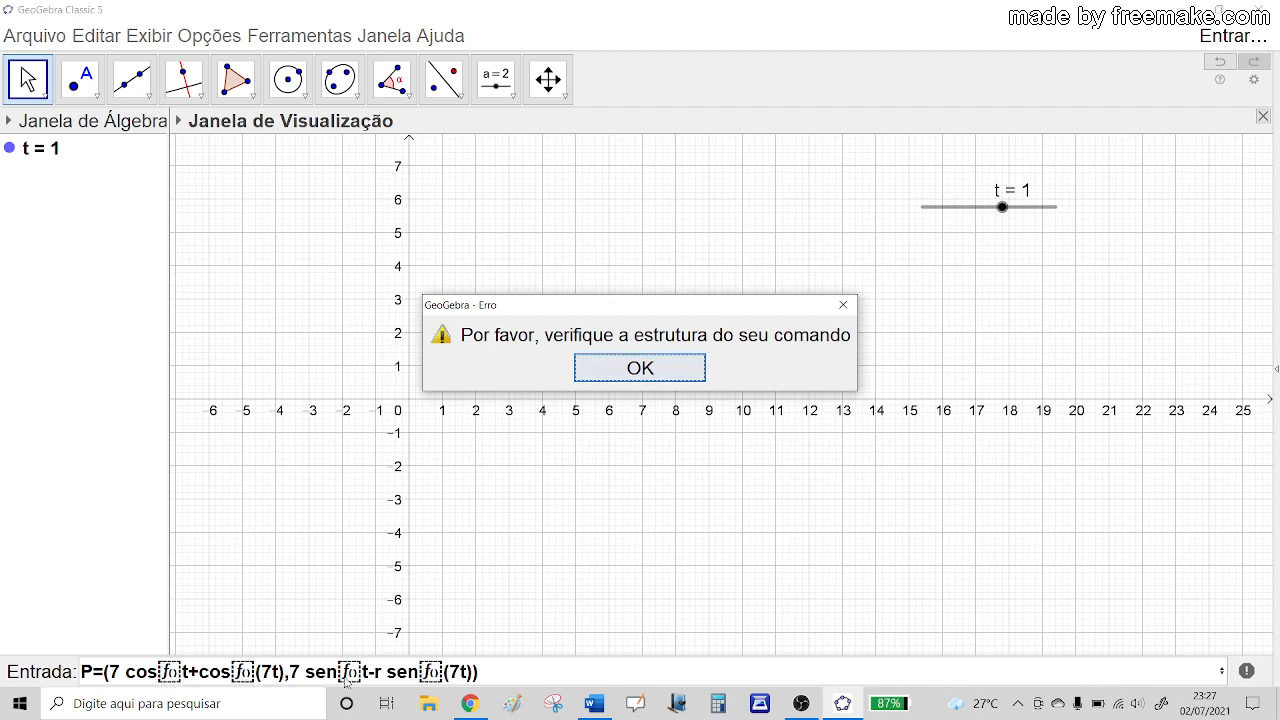
pyautogui.click(630, 376)
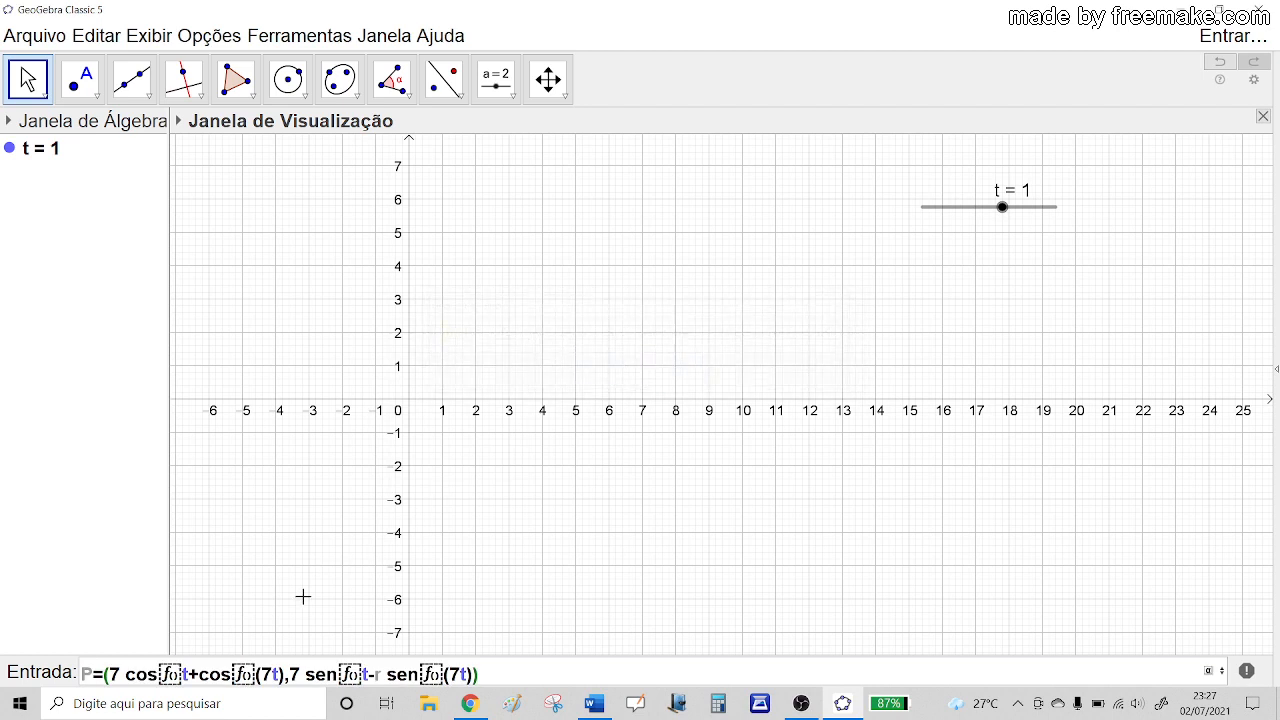
# Remove the stray function symbols after each cos and sen in the definition of P.
pyautogui.click(182, 676)
pyautogui.press('BackSpace')
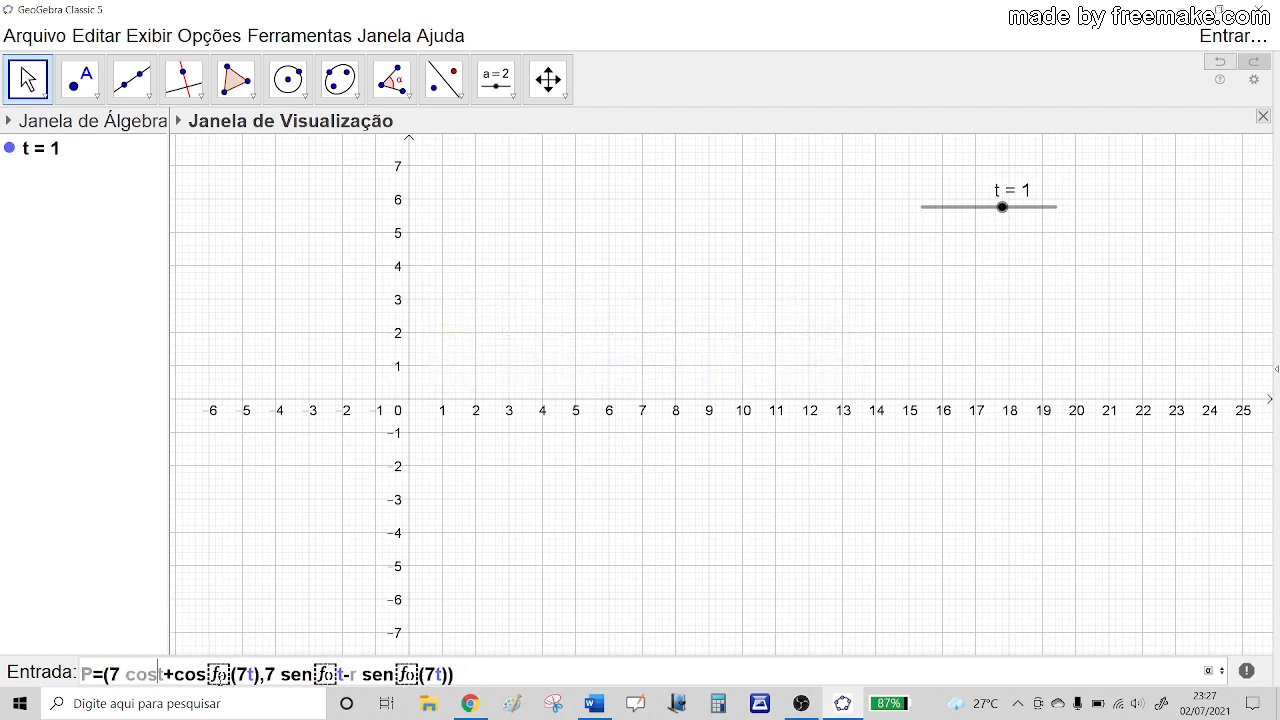
pyautogui.click(231, 675)
pyautogui.press('BackSpace')
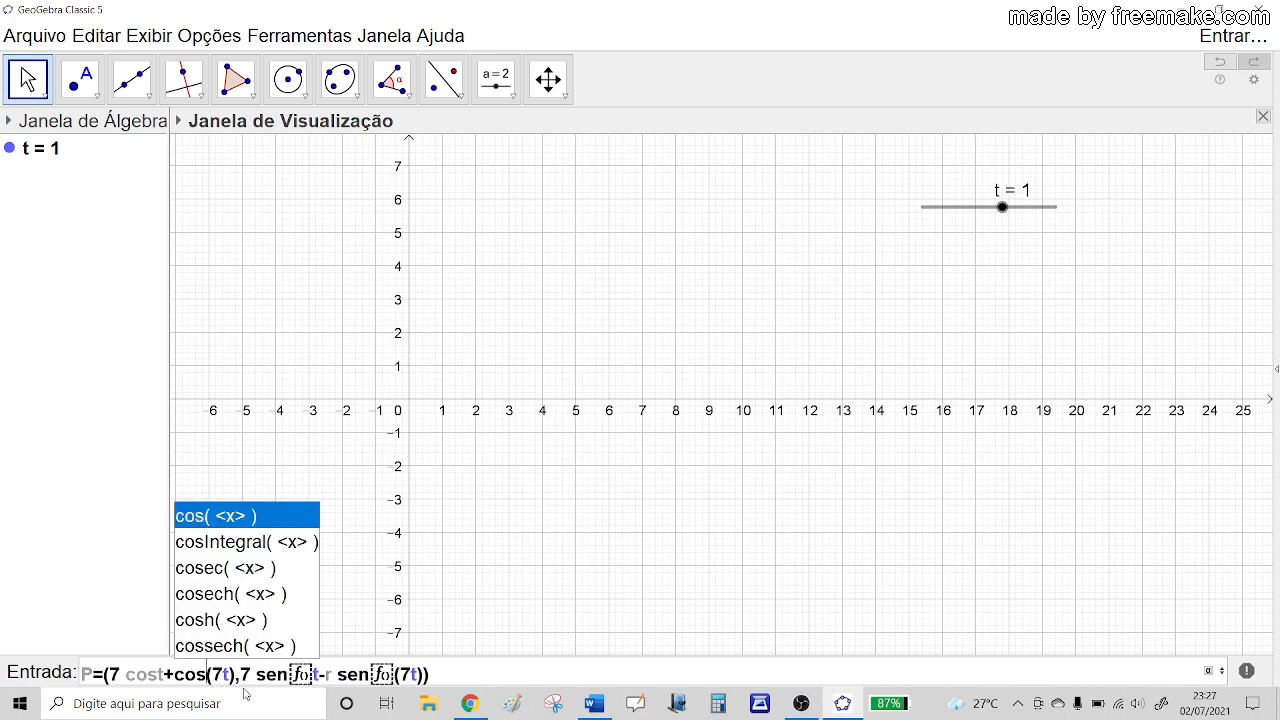
pyautogui.click(313, 675)
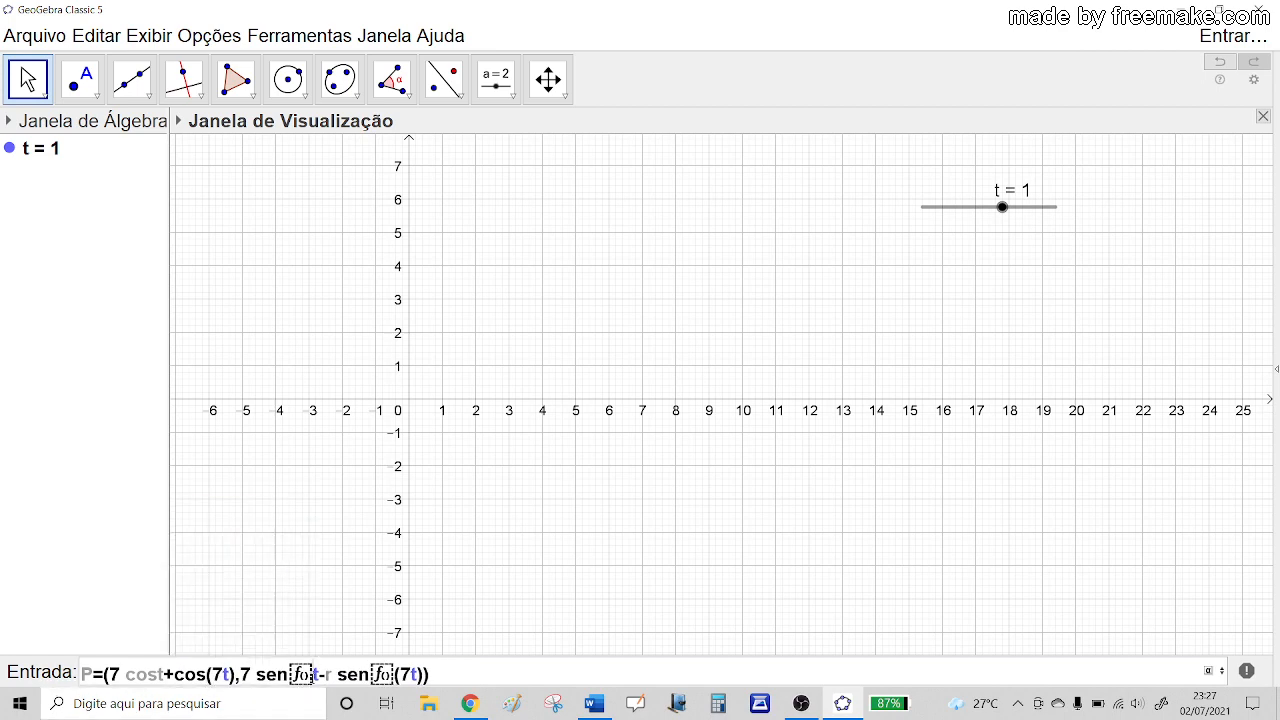
pyautogui.press('BackSpace')
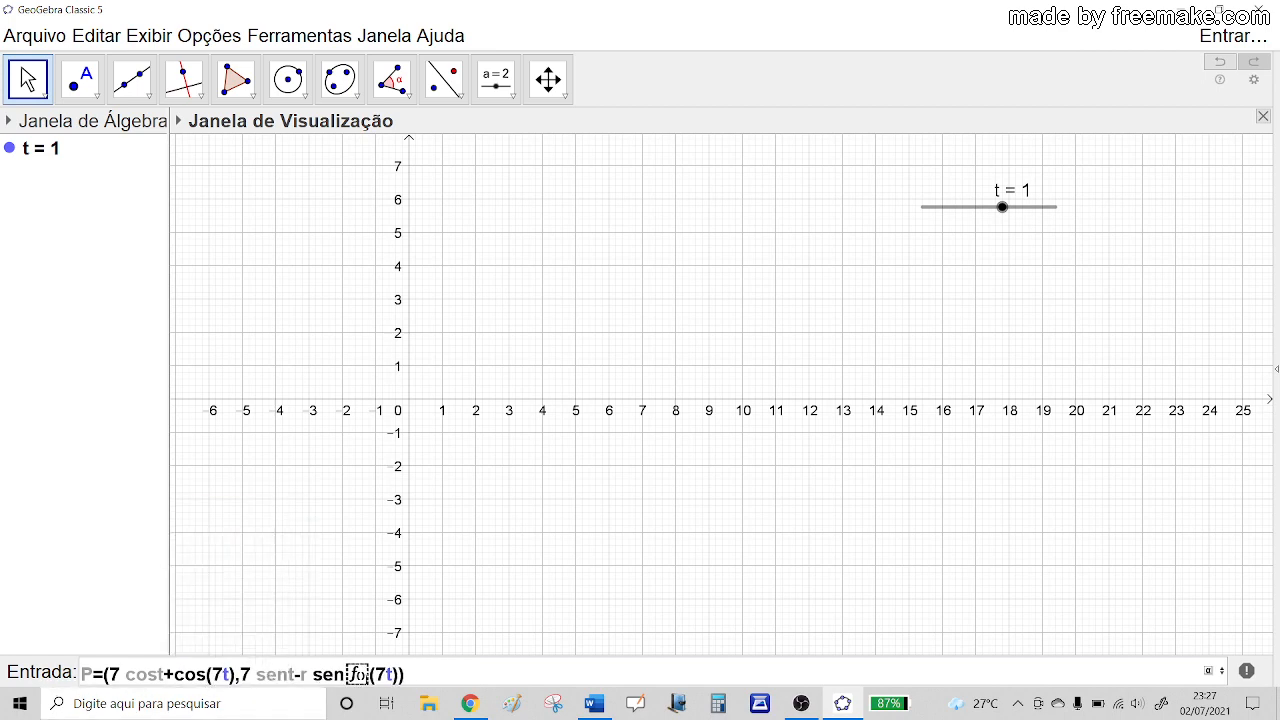
pyautogui.press('BackSpace')
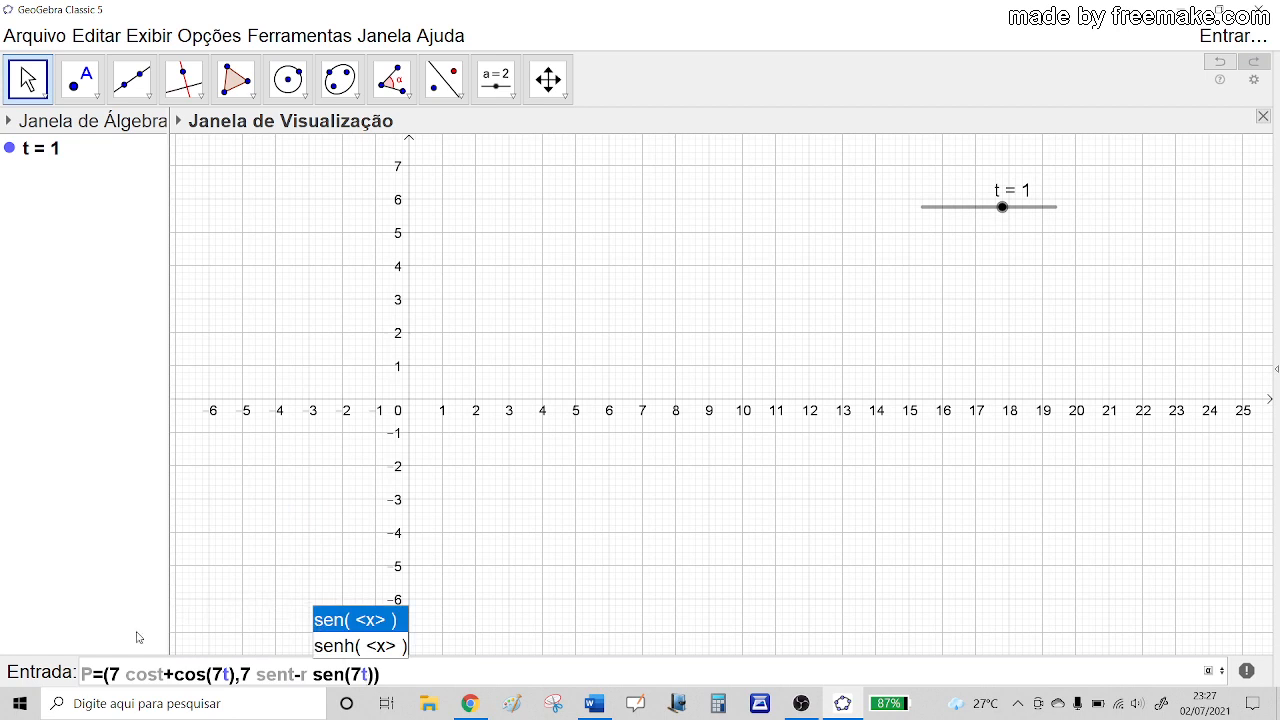
# Enclose t in parentheses after the first cos and the first sen in P's definition, and try to create the point.
pyautogui.click(159, 675)
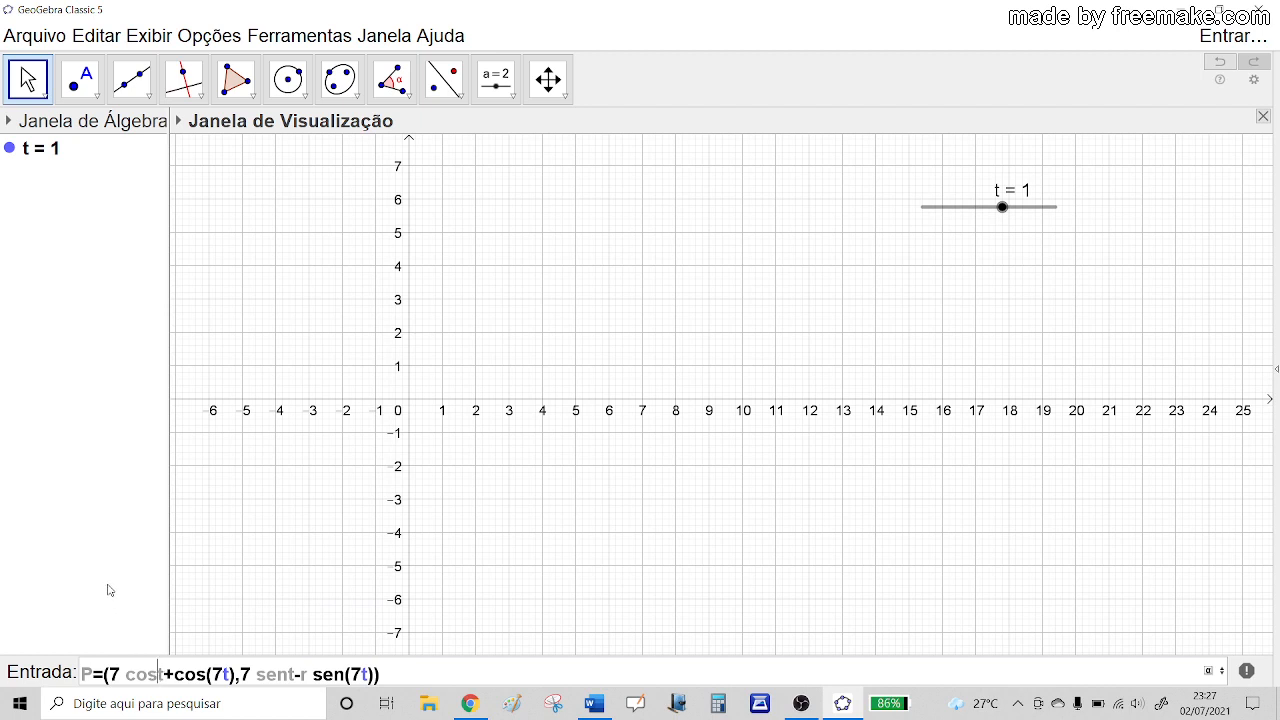
pyautogui.write('(')
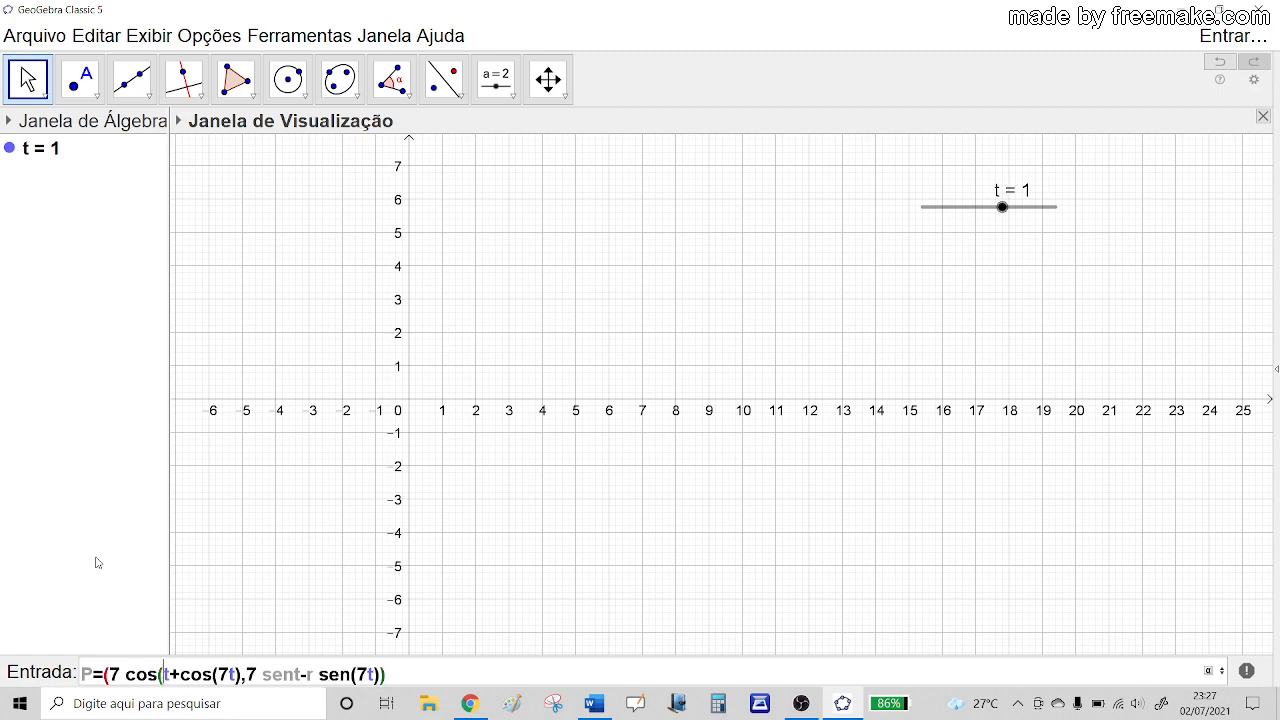
pyautogui.click(175, 674)
pyautogui.write(')')
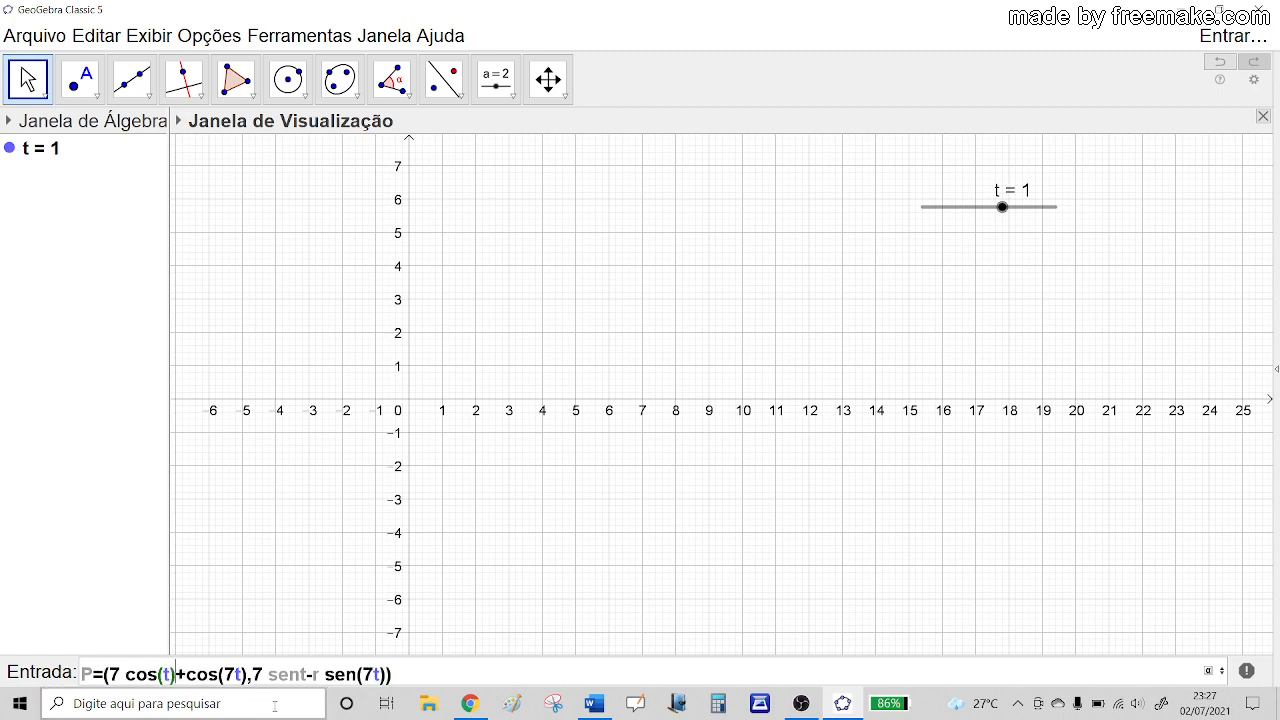
pyautogui.click(301, 674)
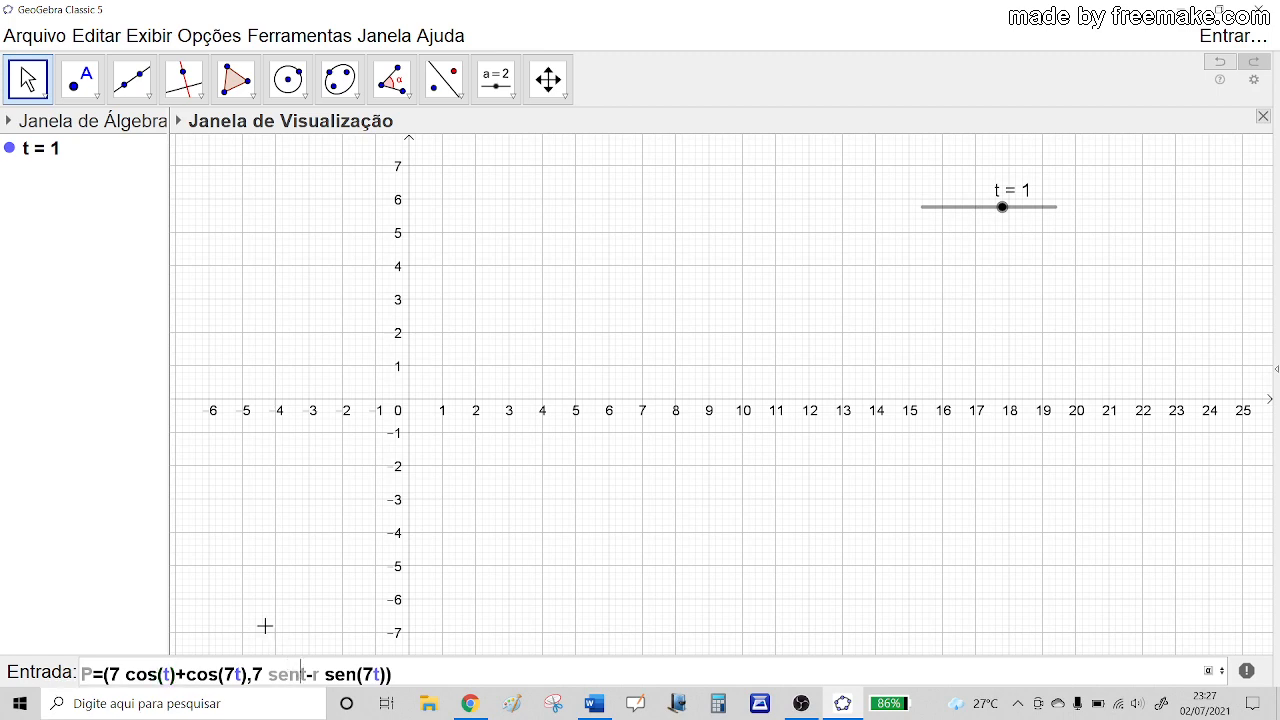
pyautogui.write('(t')
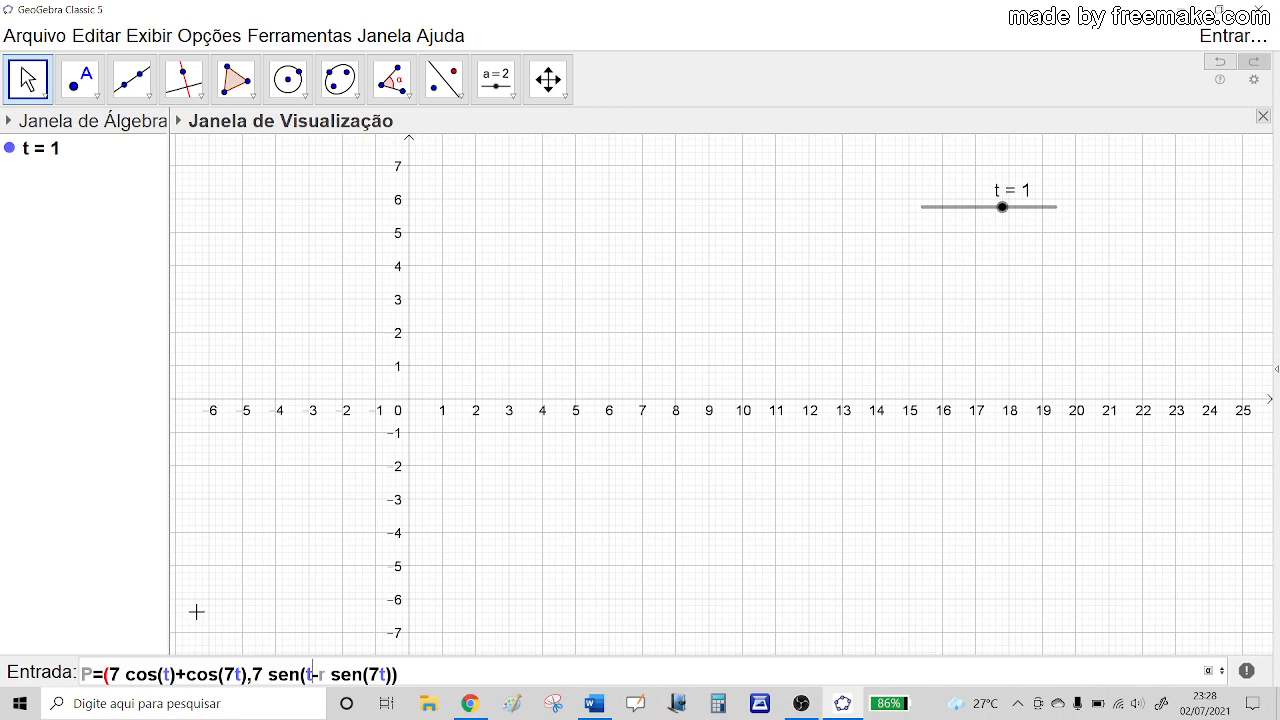
pyautogui.write(')')
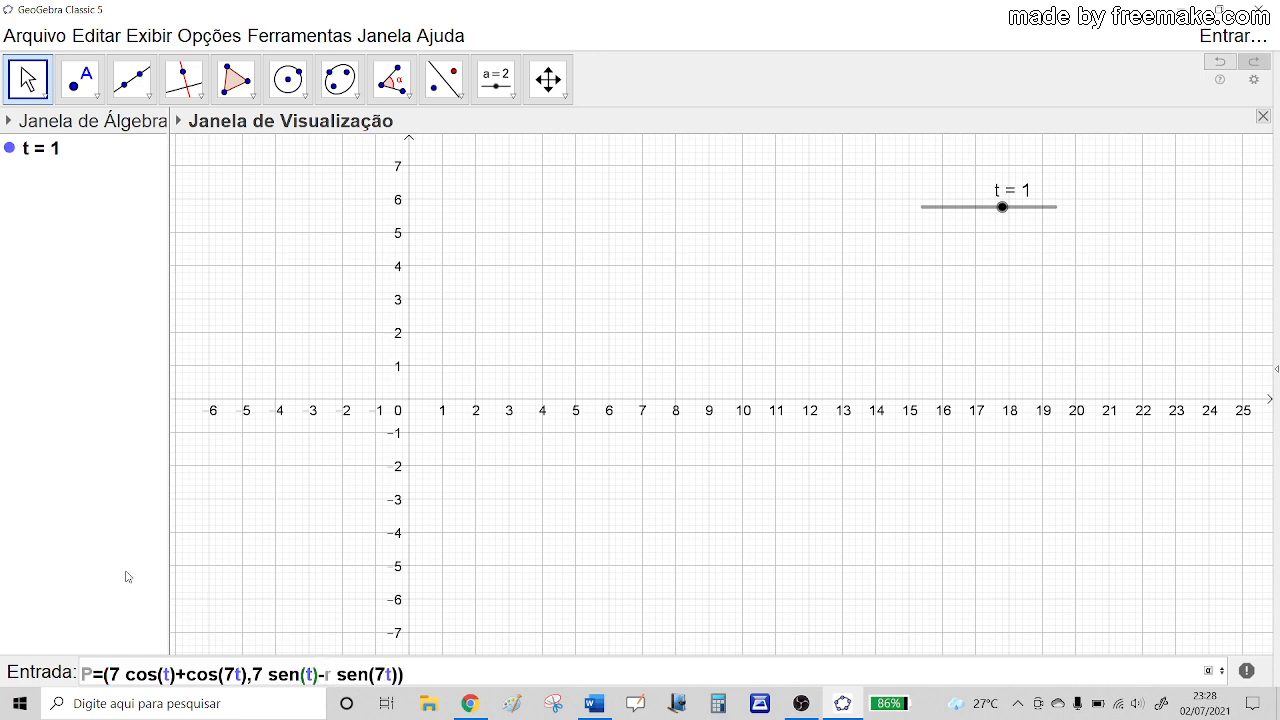
pyautogui.click(430, 677)
pyautogui.press('Return')
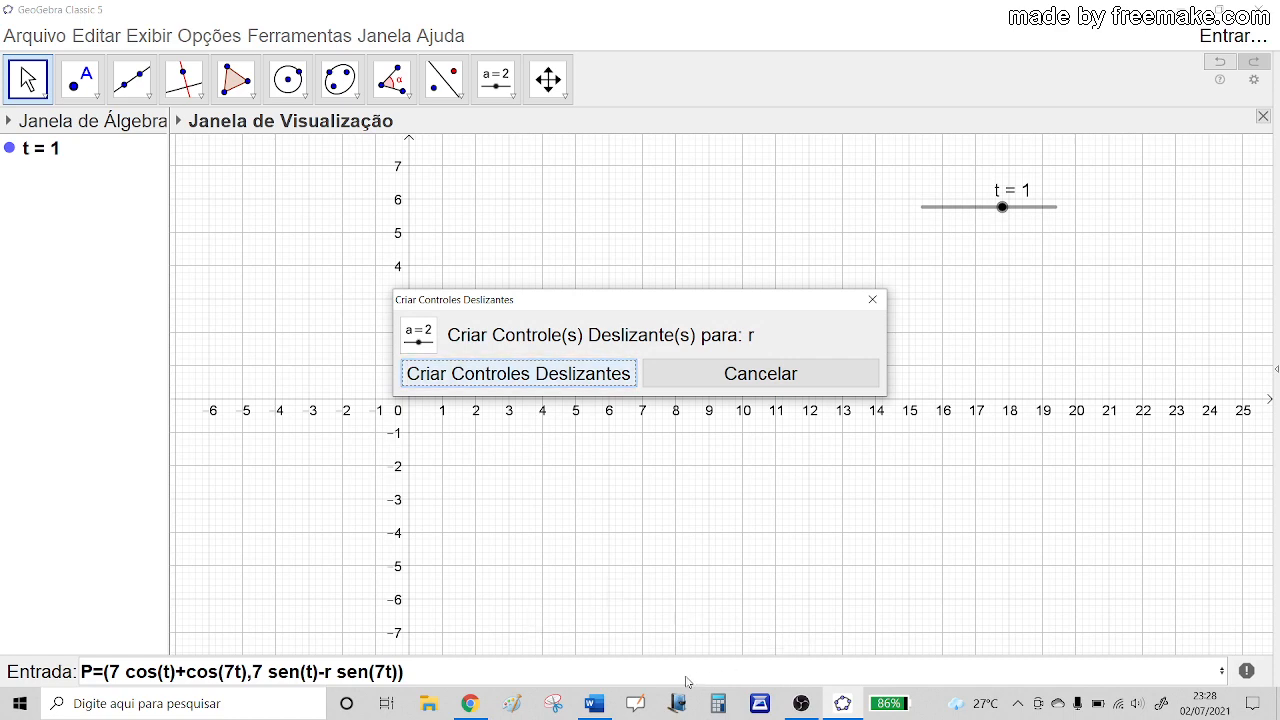
# Switch to Word and place the cursor just before sen(7t) in the substituted y equation.
pyautogui.click(596, 710)
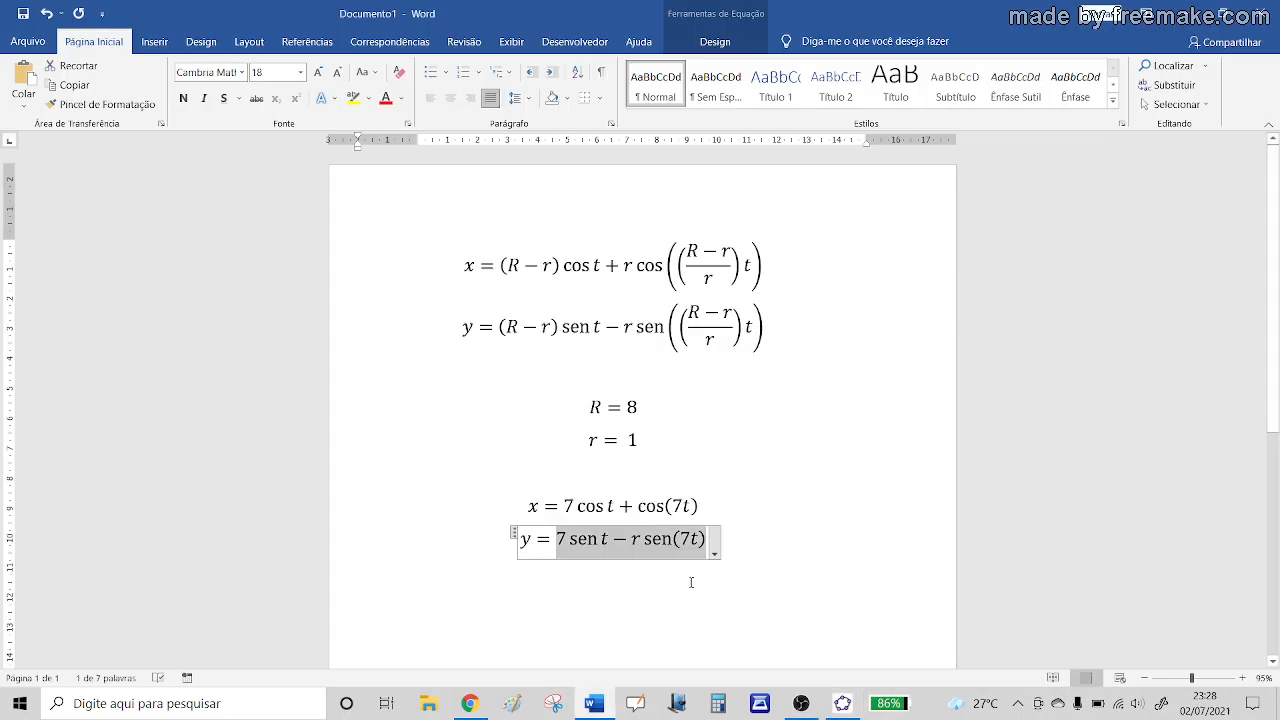
pyautogui.click(648, 547)
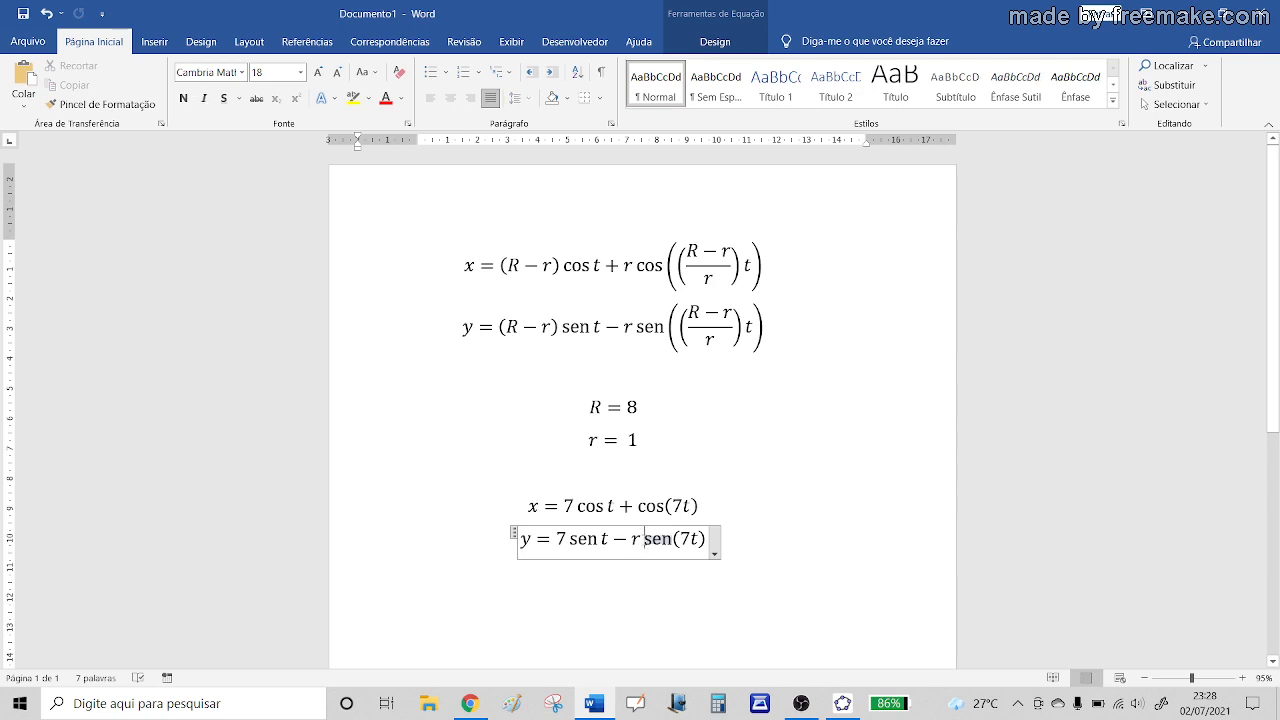
pyautogui.hotkey('shift', 'End')
pyautogui.press('Delete')
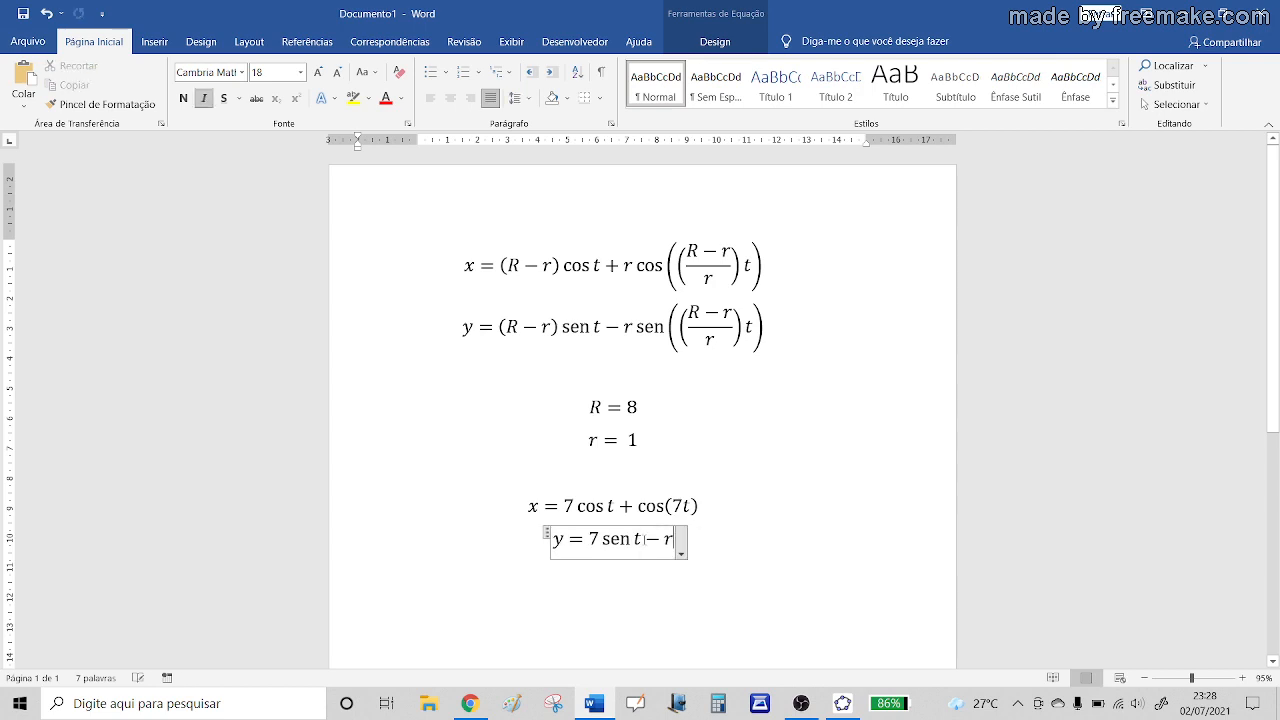
pyautogui.hotkey('ctrl', 'z')
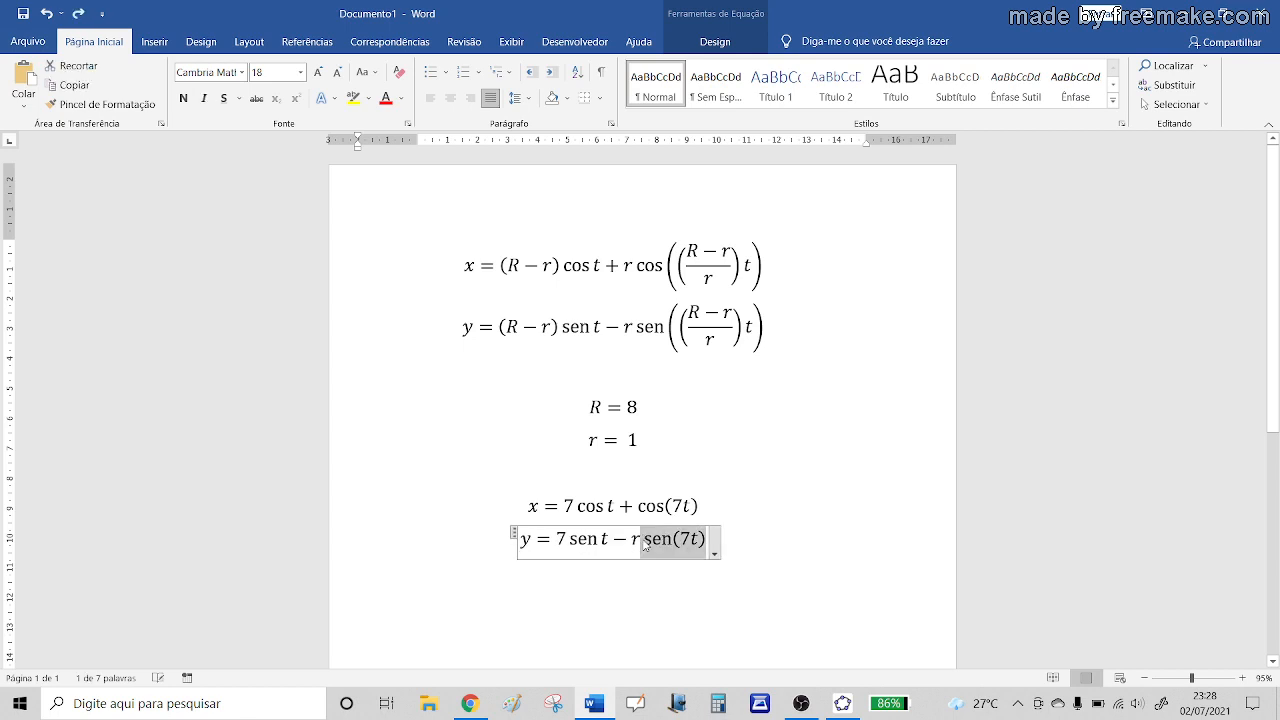
# Delete the factor r before sen(7t) in the substituted y equation and leave the equation.
pyautogui.click(636, 542)
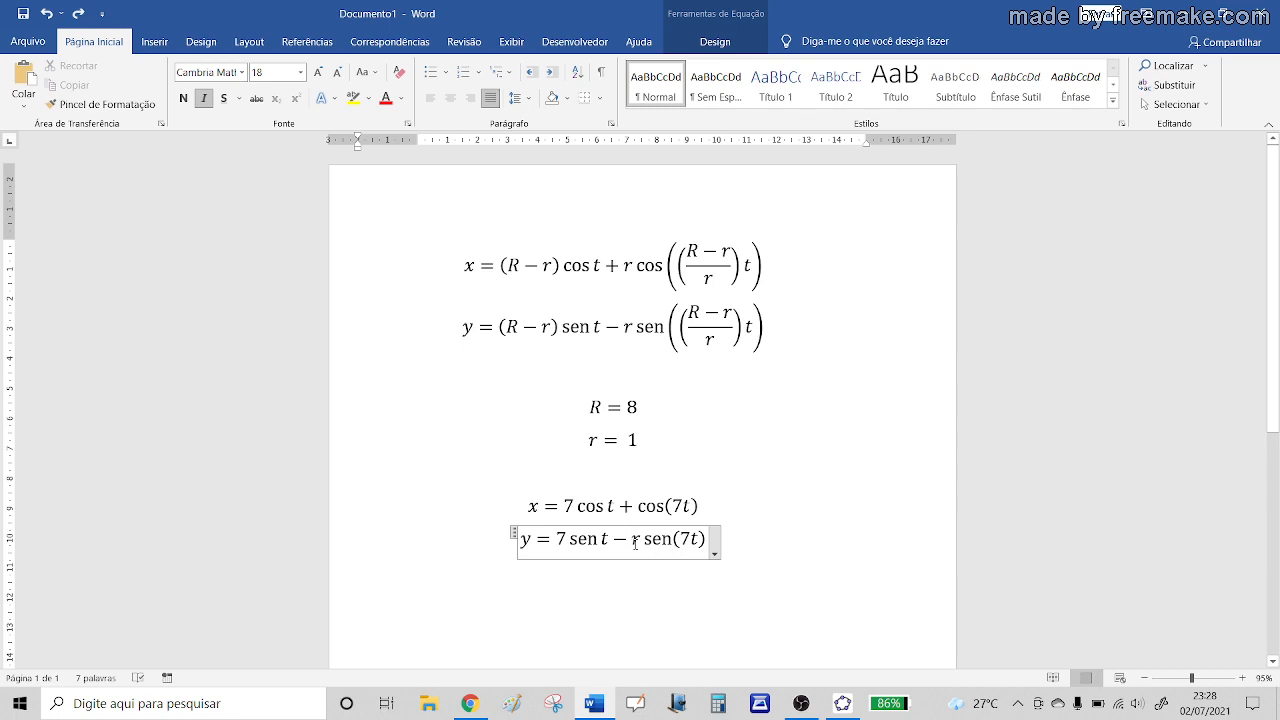
pyautogui.press('BackSpace')
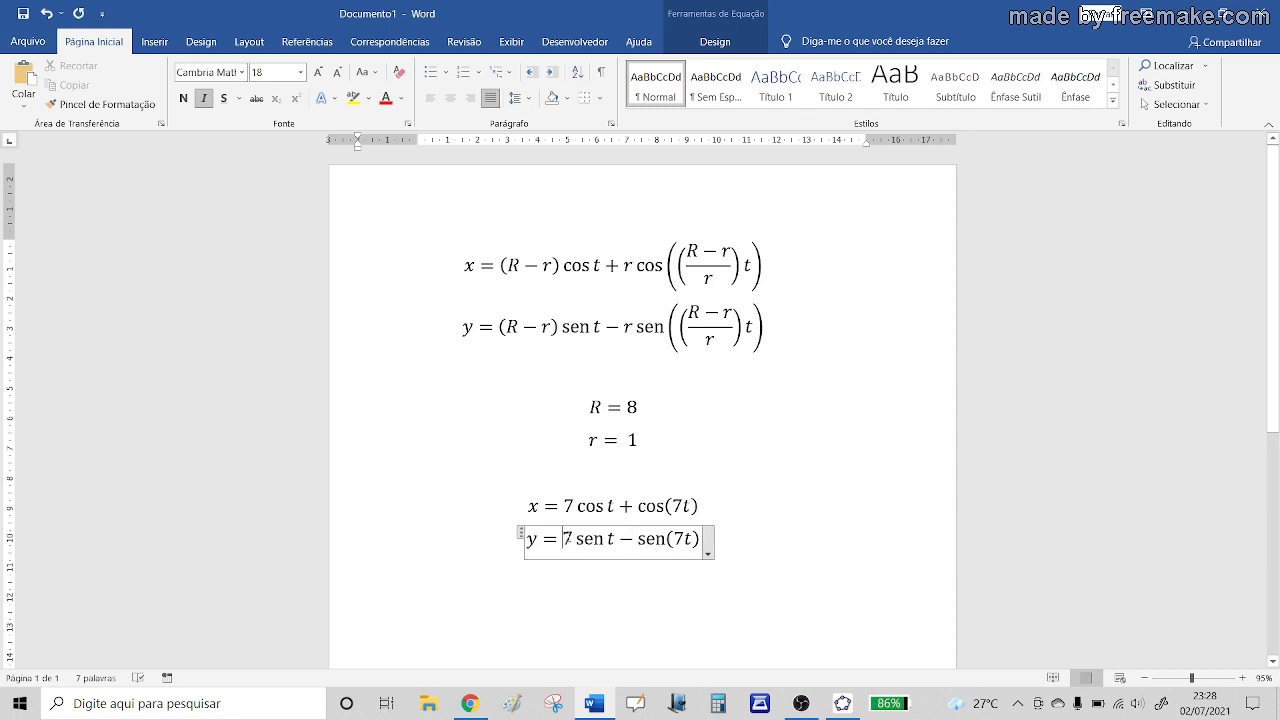
pyautogui.moveTo(563, 540); pyautogui.dragTo(616, 541)
pyautogui.click(597, 568)
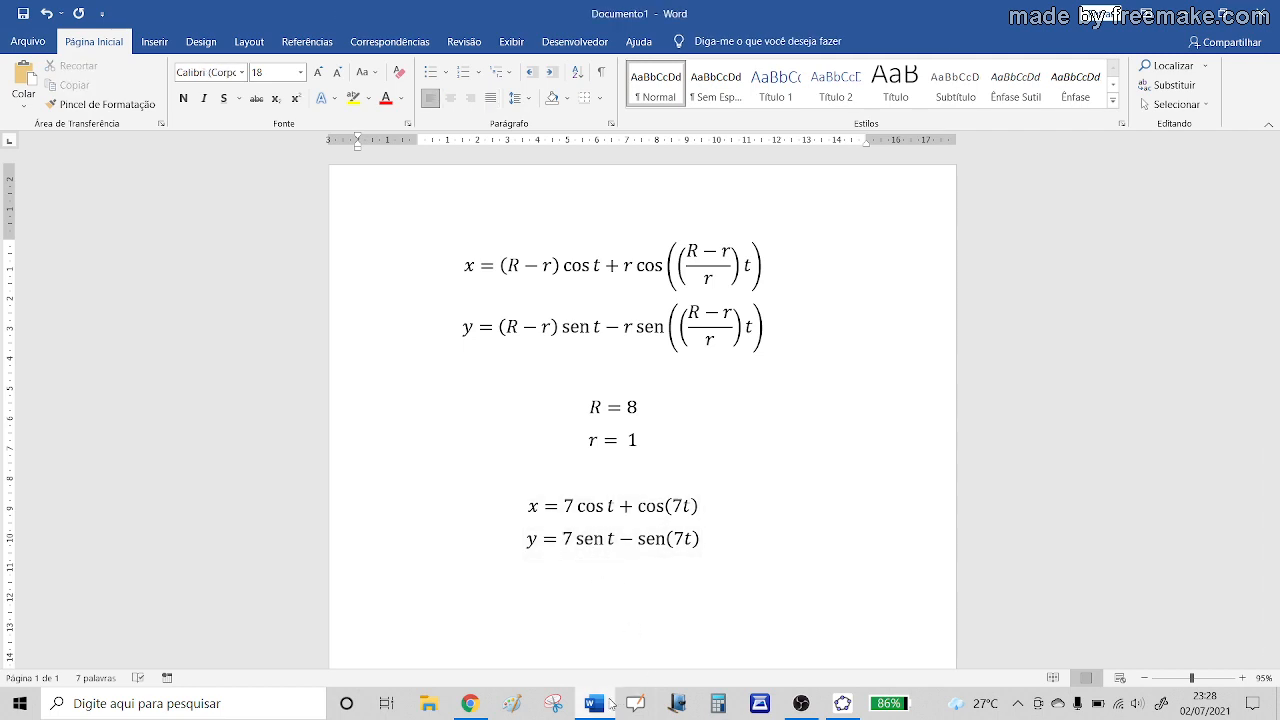
# Switch to GeoGebra, decline the slider for r, and create P with 7 sen(t)-sen(7t) as its second coordinate.
pyautogui.click(843, 705)
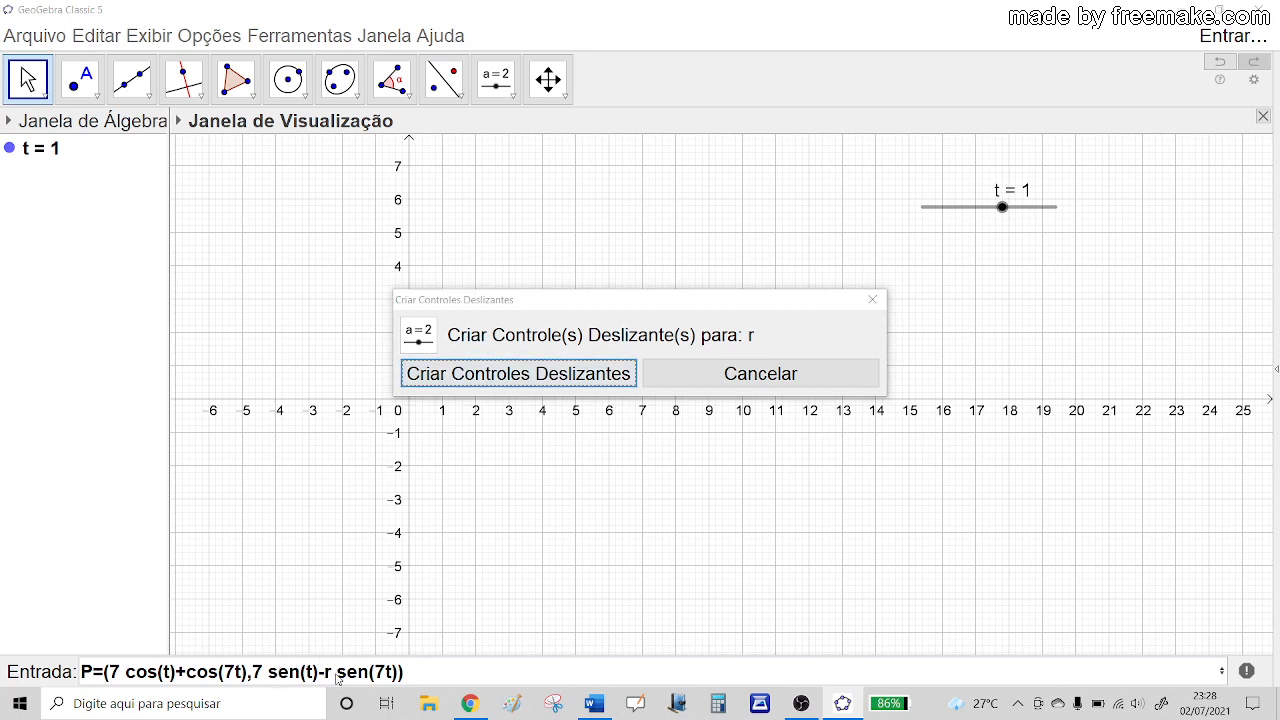
pyautogui.click(707, 375)
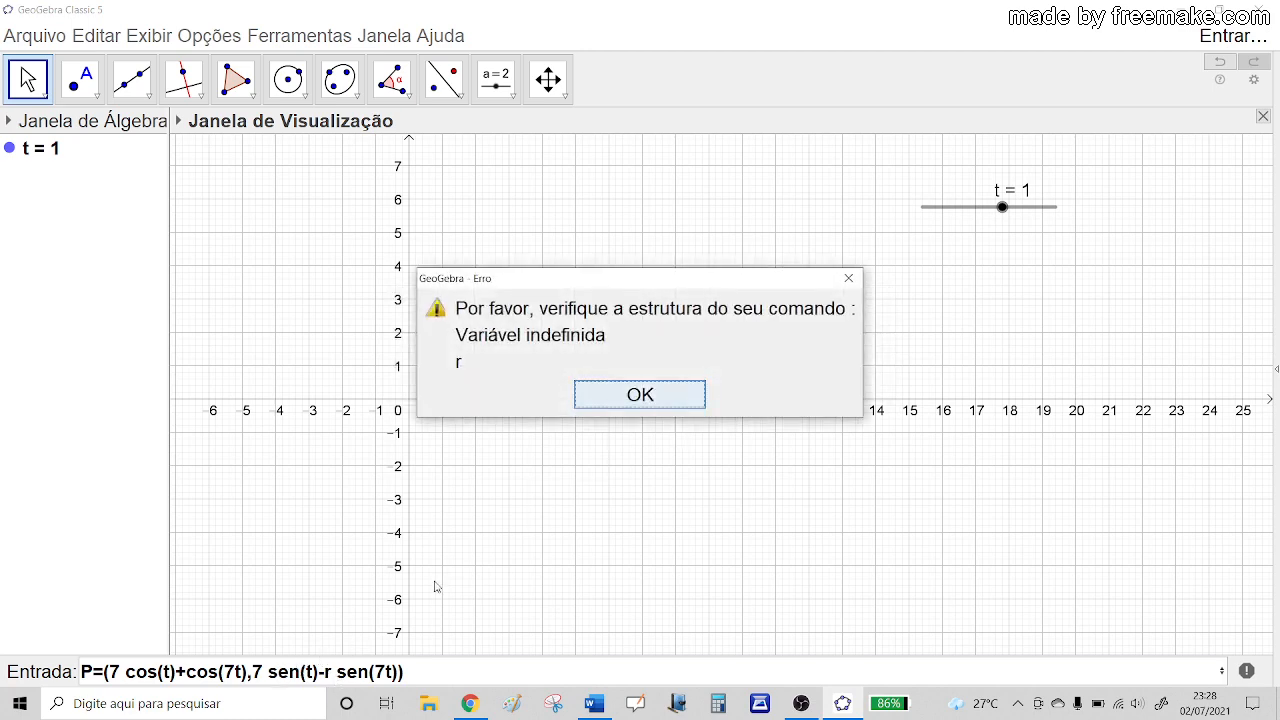
pyautogui.click(605, 398)
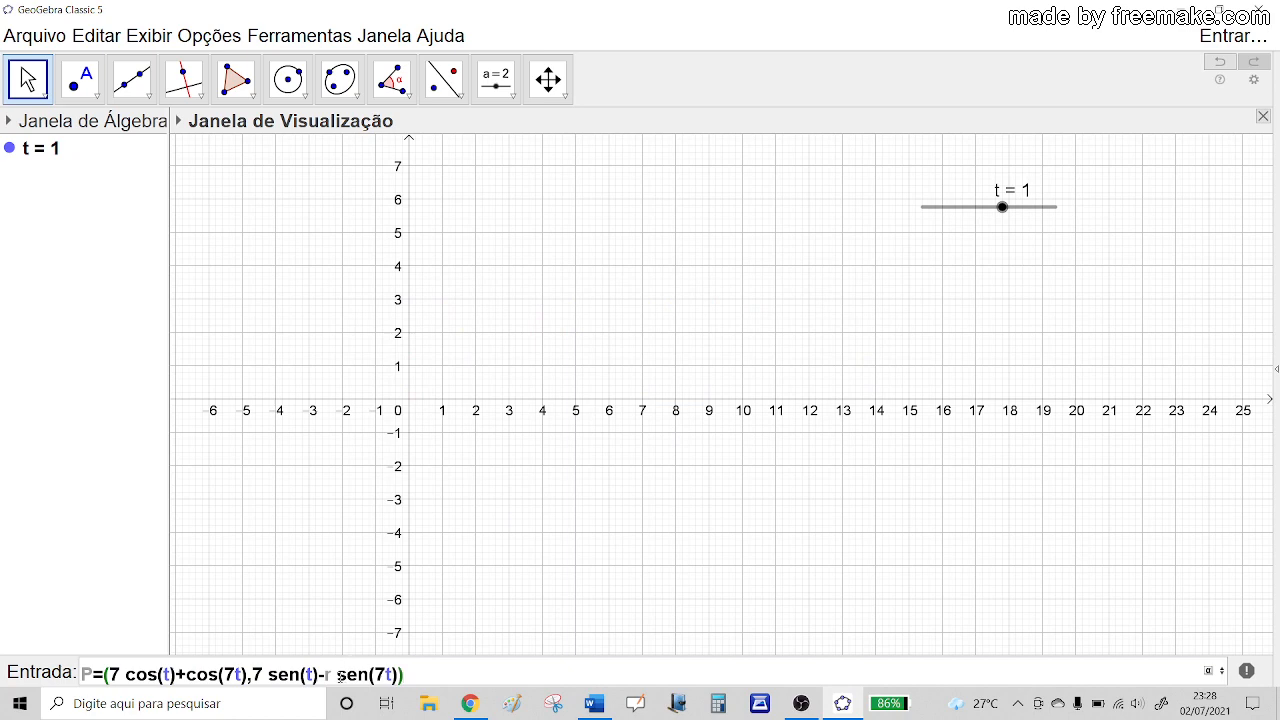
pyautogui.press('BackSpace')
pyautogui.press('BackSpace')
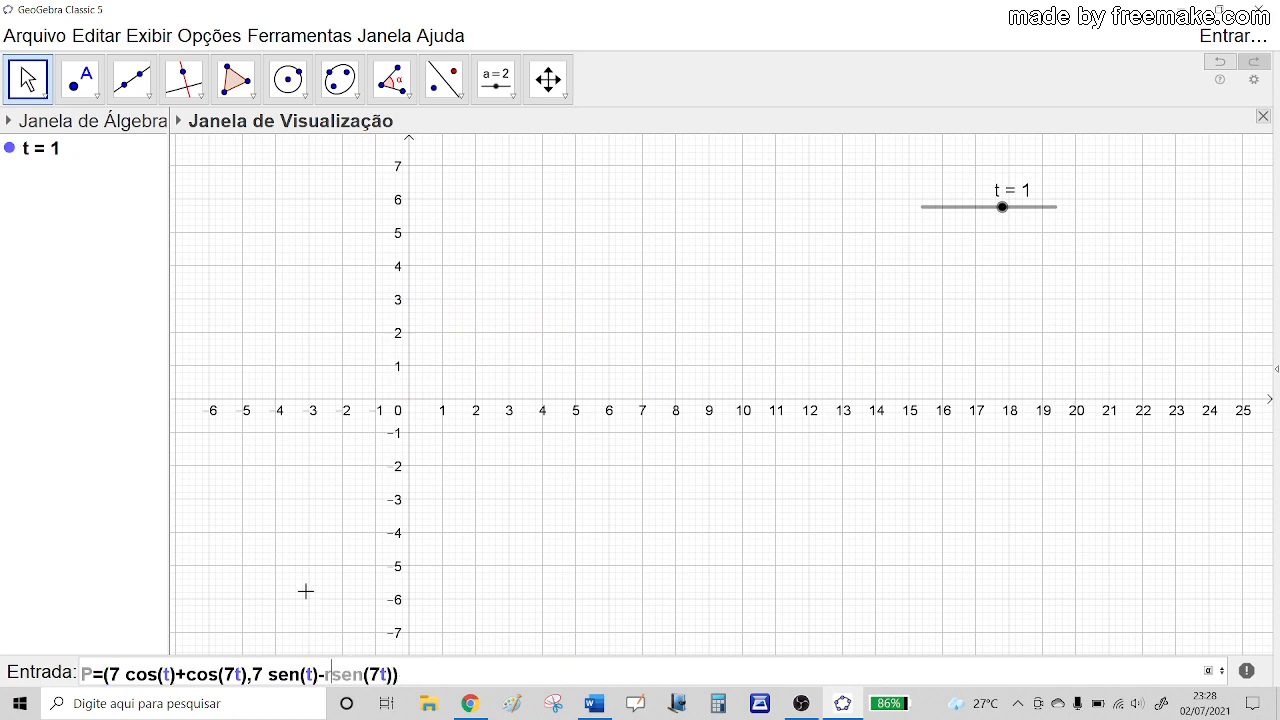
pyautogui.click(419, 673)
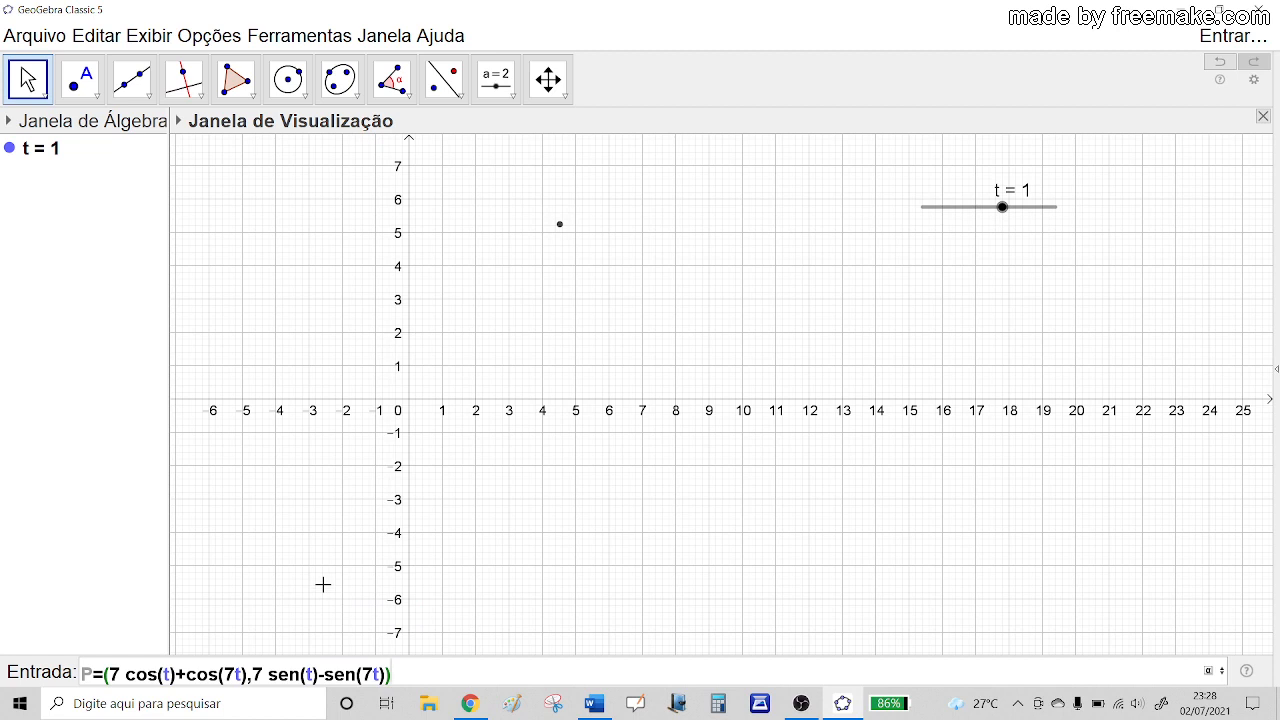
pyautogui.press('Return')
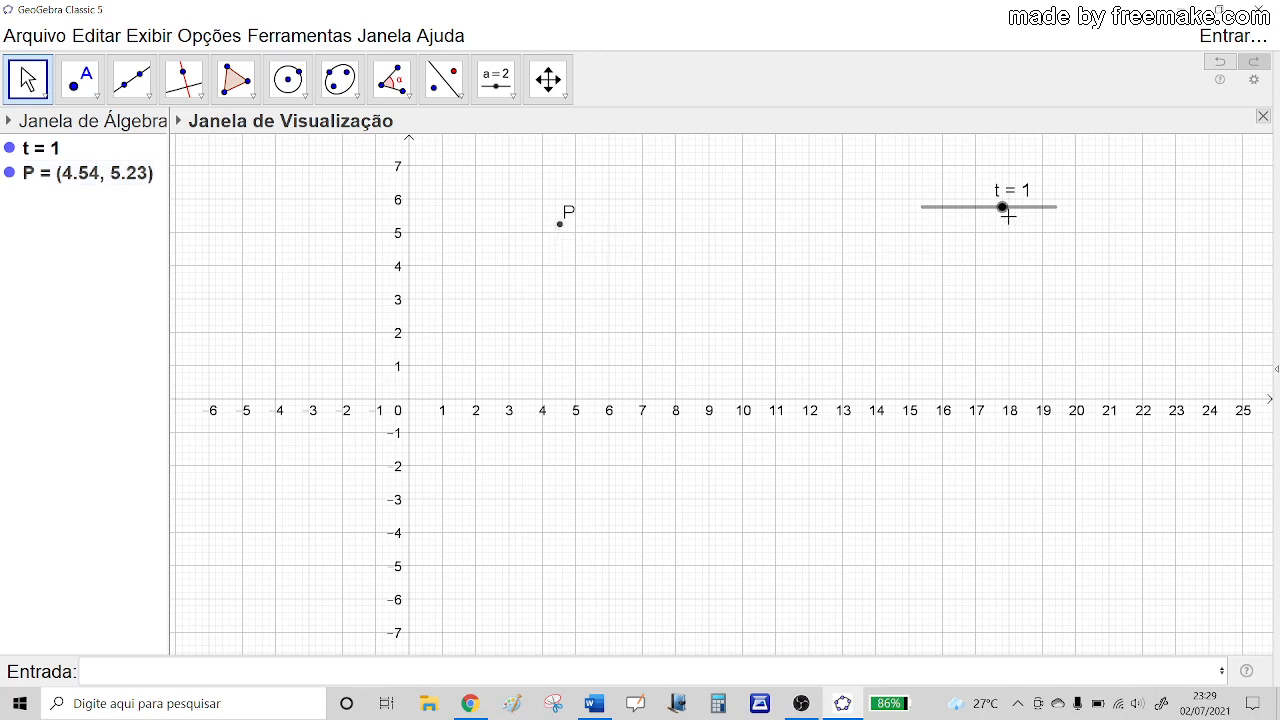
# Set the slider t to 0.5 to move point P.
pyautogui.moveTo(1007, 214)
pyautogui.mouseDown()
pyautogui.moveTo(922, 208)
pyautogui.moveTo(1072, 218)
pyautogui.moveTo(997, 226)
pyautogui.mouseUp()
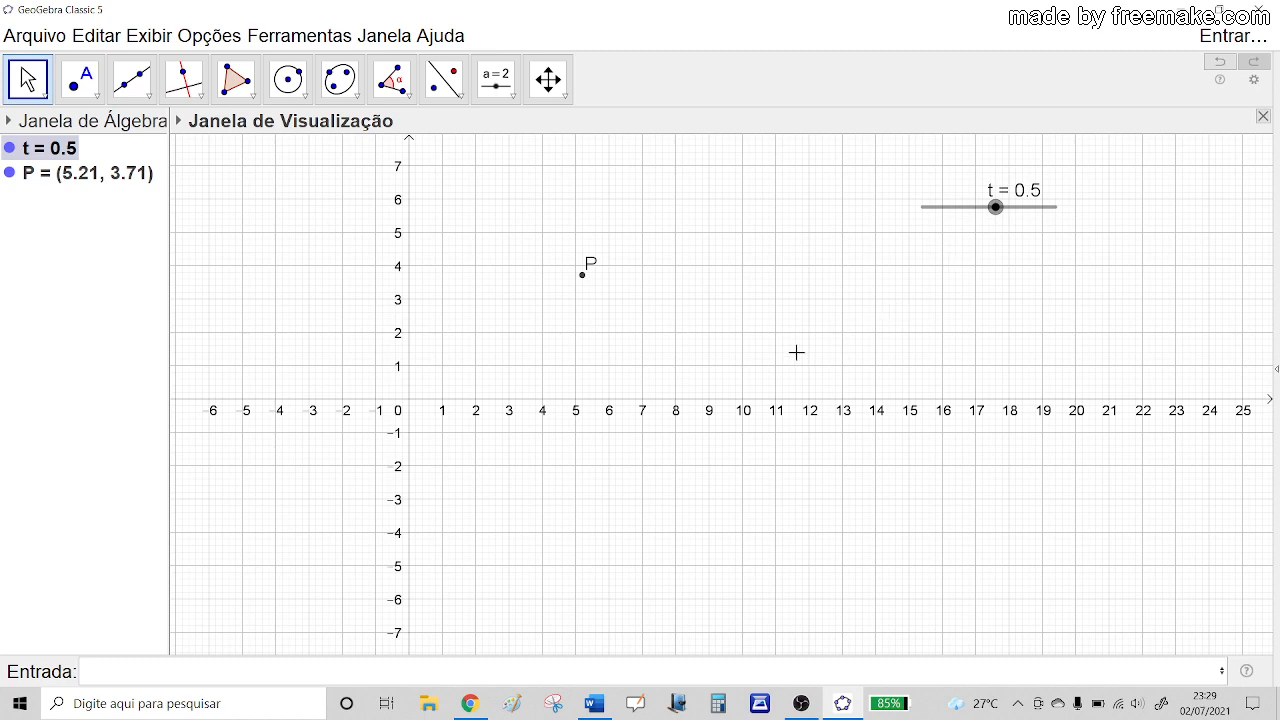
# In Word, add parentheses around the t following 7 cos and 7 sen in the substituted x and y equations.
pyautogui.click(594, 703)
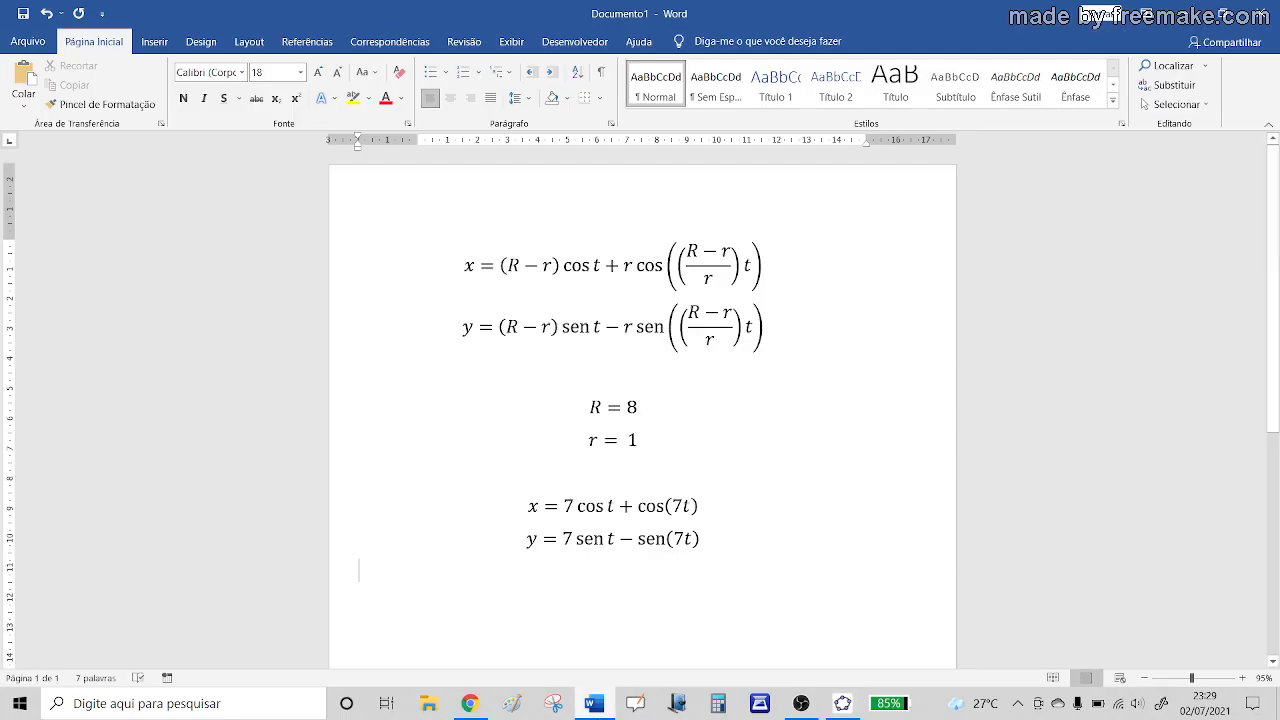
pyautogui.click(597, 548)
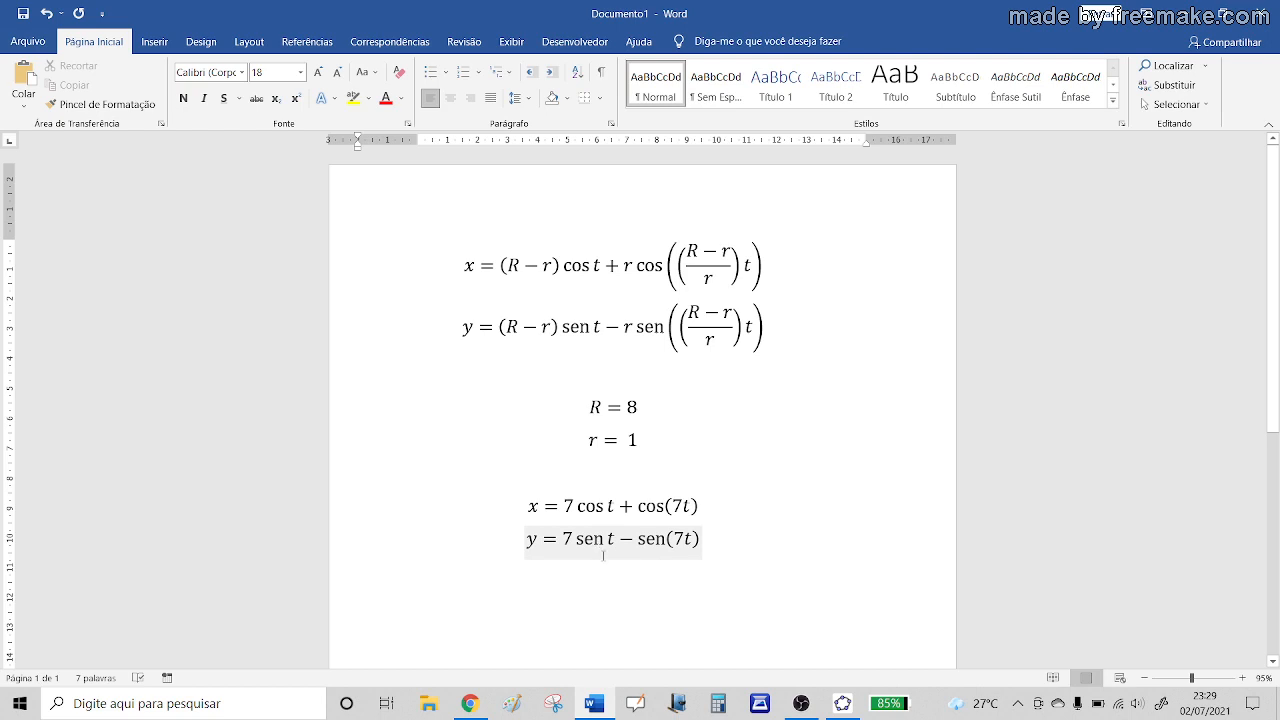
pyautogui.click(610, 506)
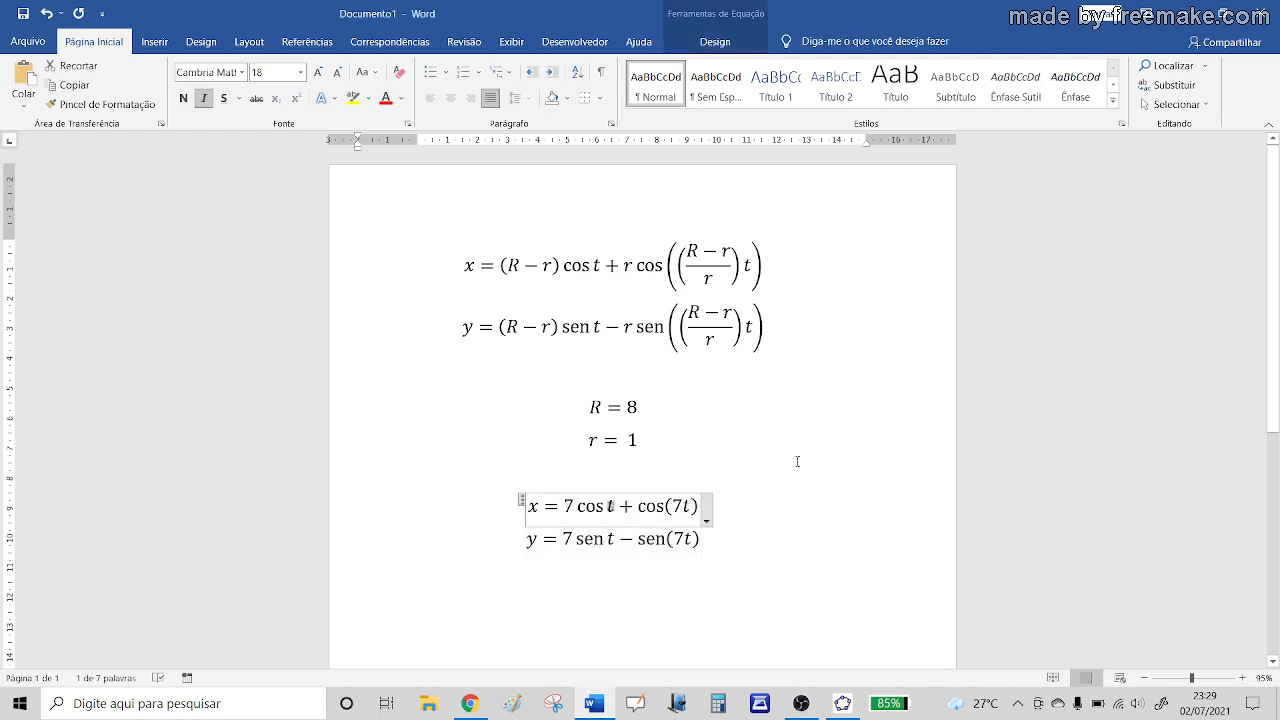
pyautogui.click(716, 38)
pyautogui.click(1007, 78)
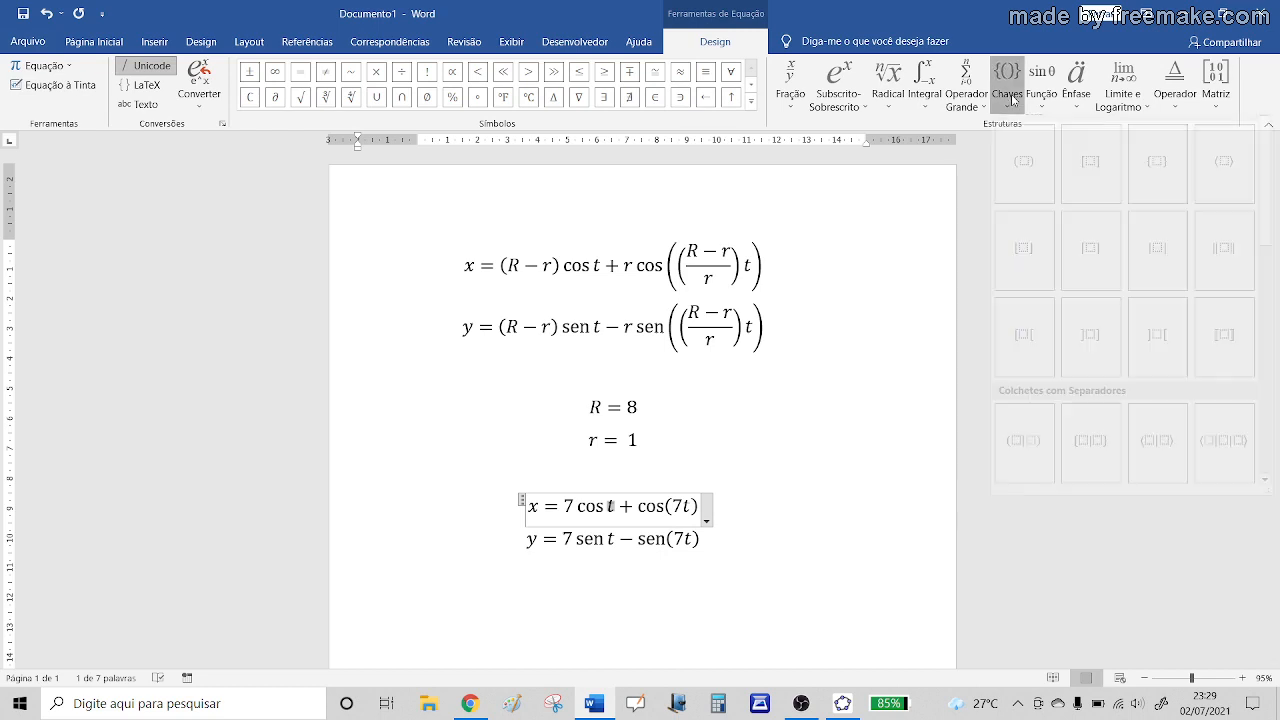
pyautogui.click(1022, 185)
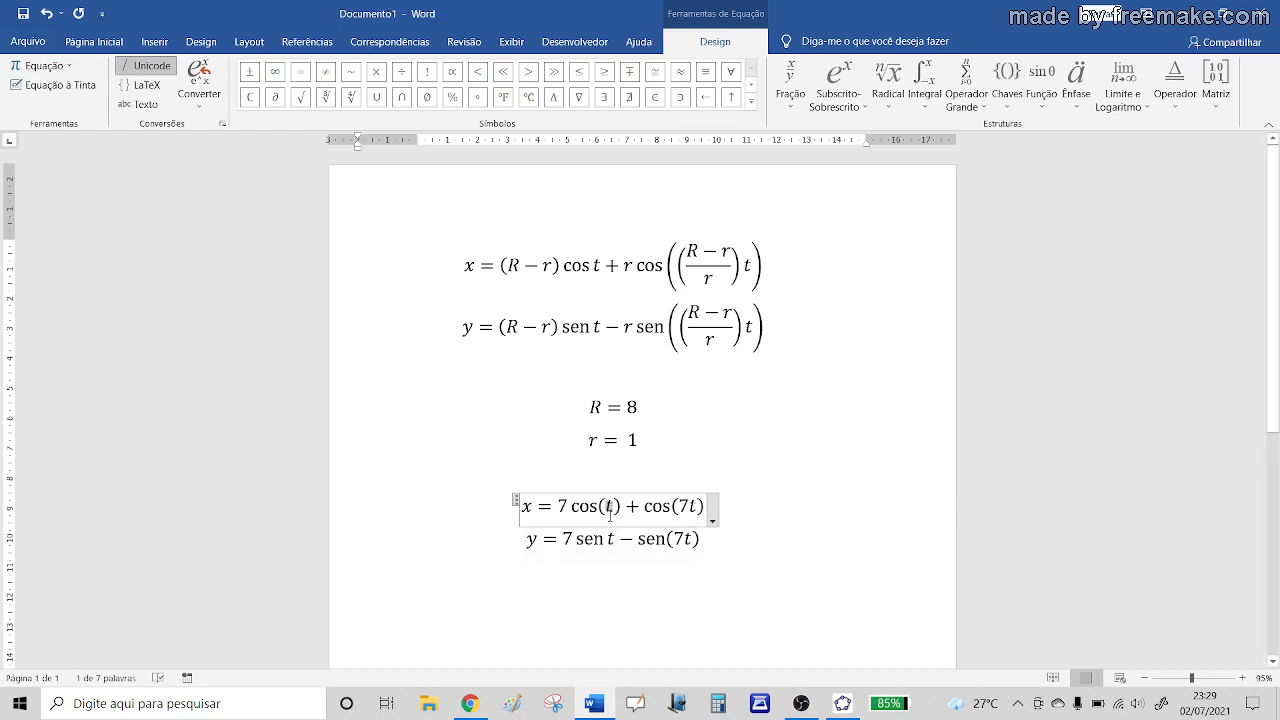
pyautogui.click(608, 539)
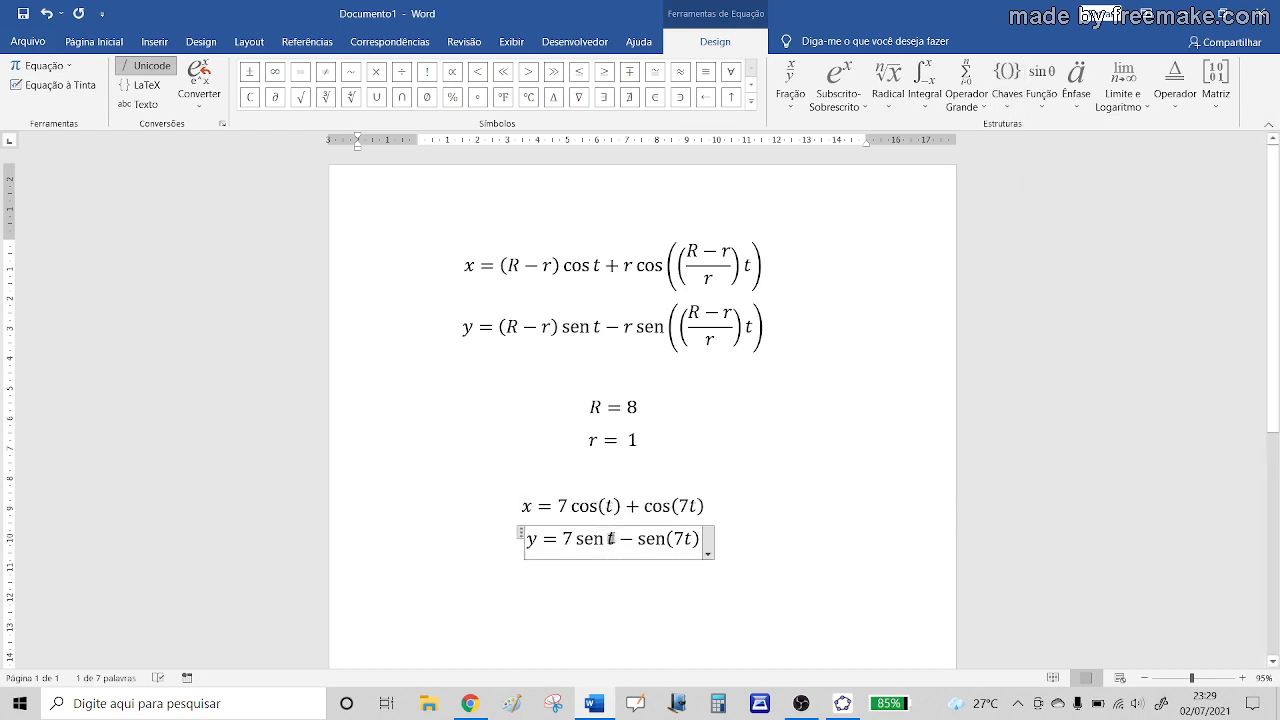
pyautogui.click(1007, 78)
pyautogui.click(1022, 181)
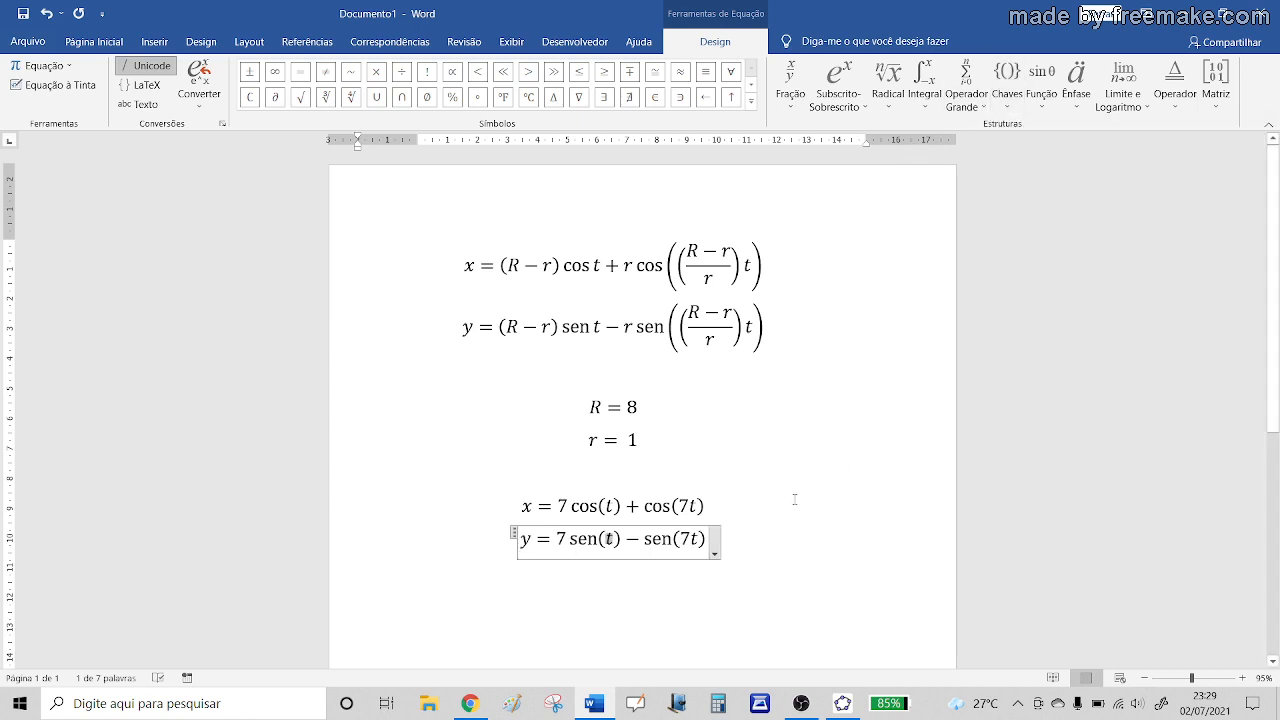
pyautogui.click(753, 566)
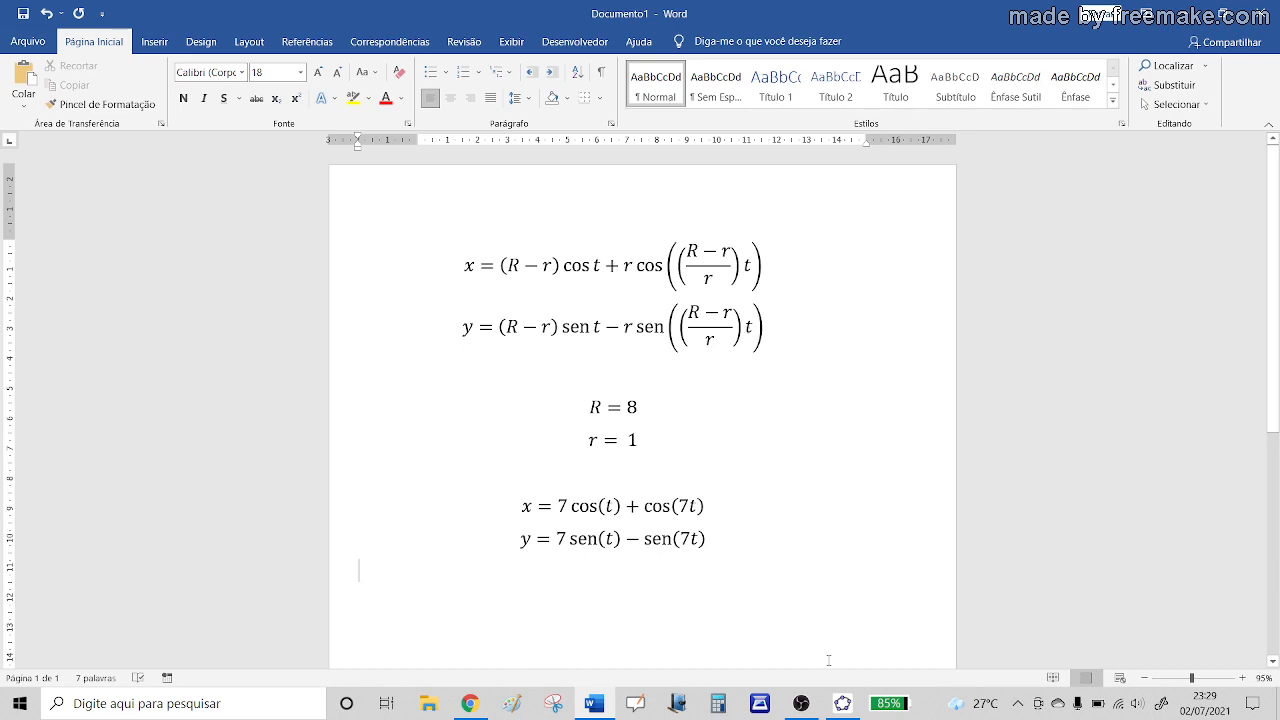
# In GeoGebra, set the interval of slider t to a minimum of 0 and a maximum of 200 in its properties.
pyautogui.click(843, 712)
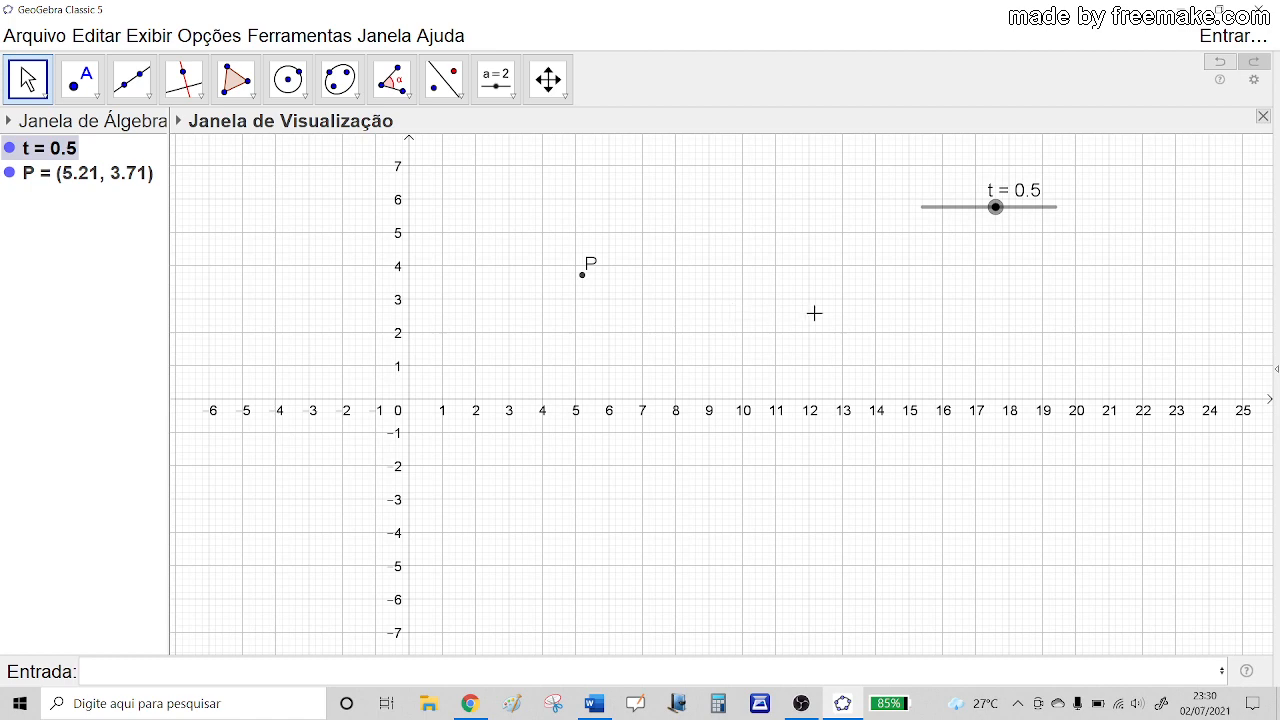
pyautogui.rightClick(972, 207)
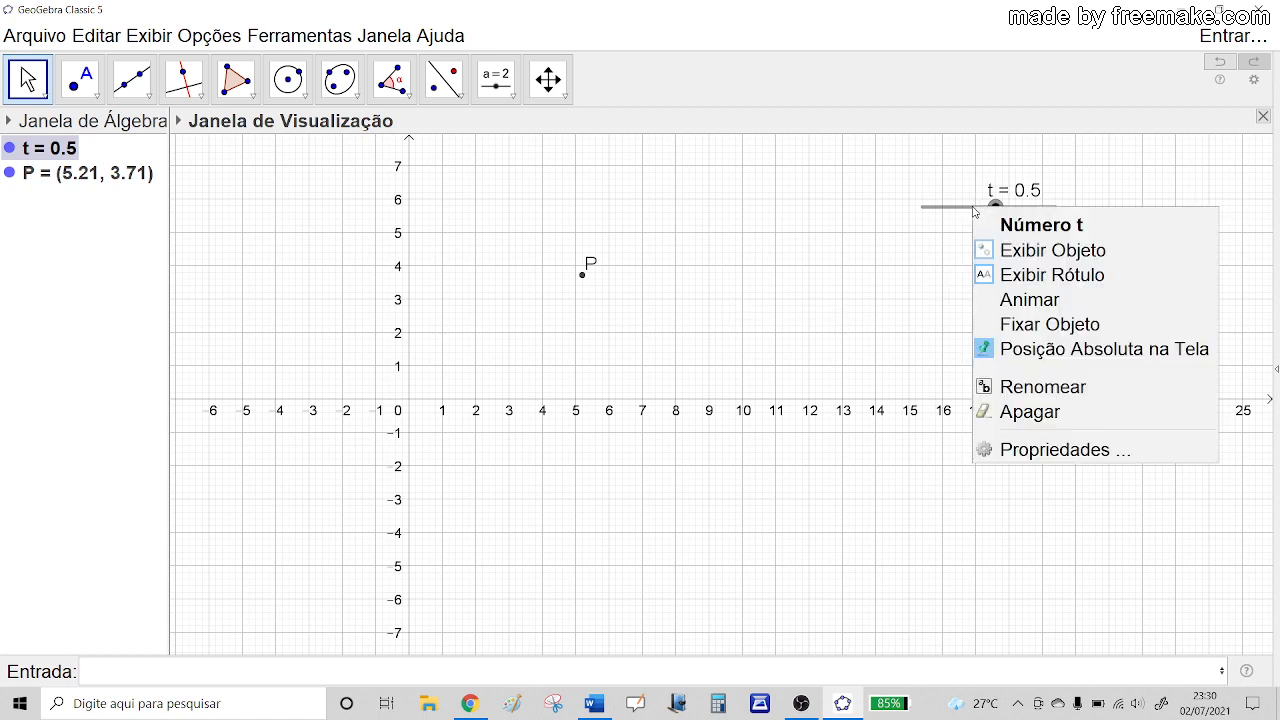
pyautogui.click(1024, 452)
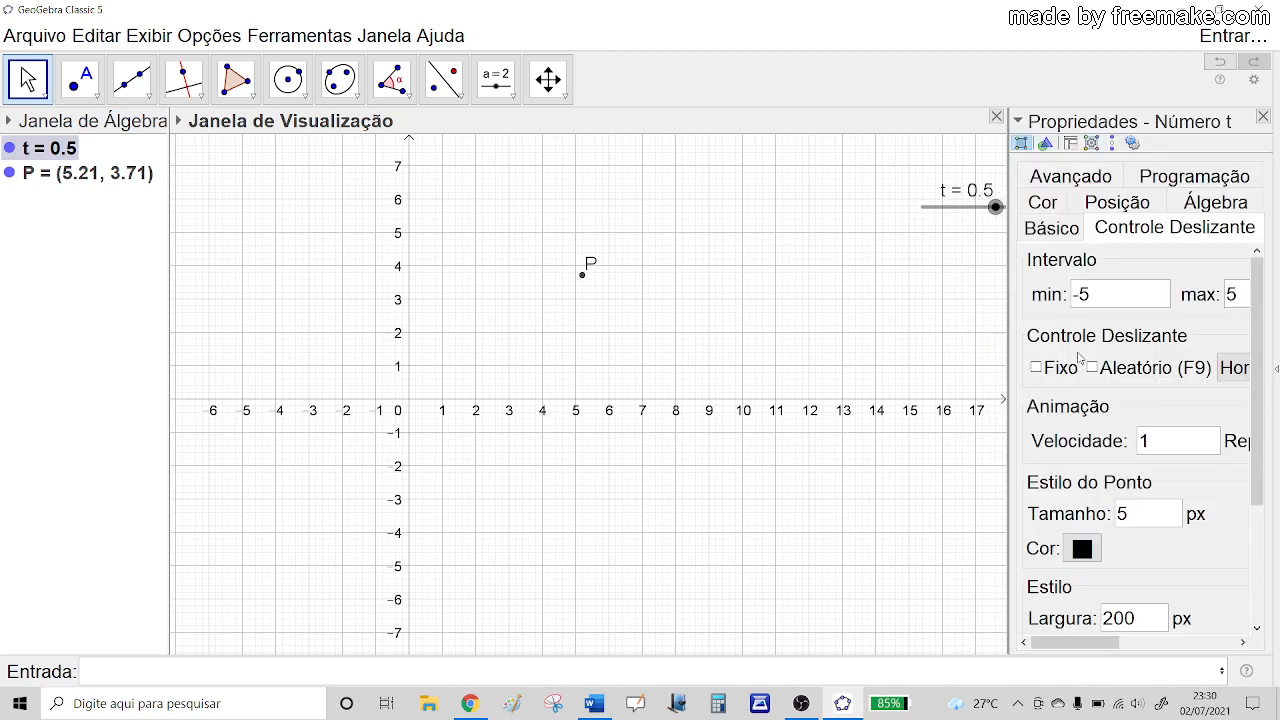
pyautogui.moveTo(1009, 312); pyautogui.dragTo(928, 313)
pyautogui.click(1021, 298)
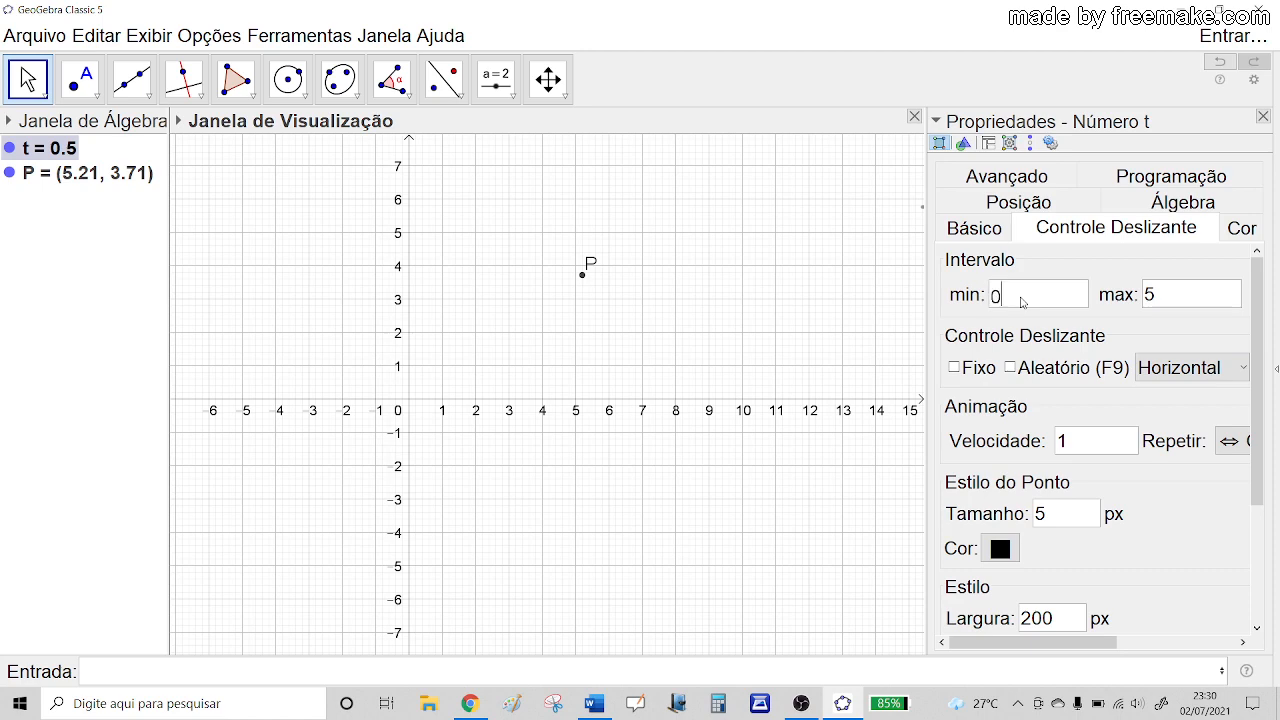
pyautogui.click(1172, 302)
pyautogui.write('200')
pyautogui.press('Return')
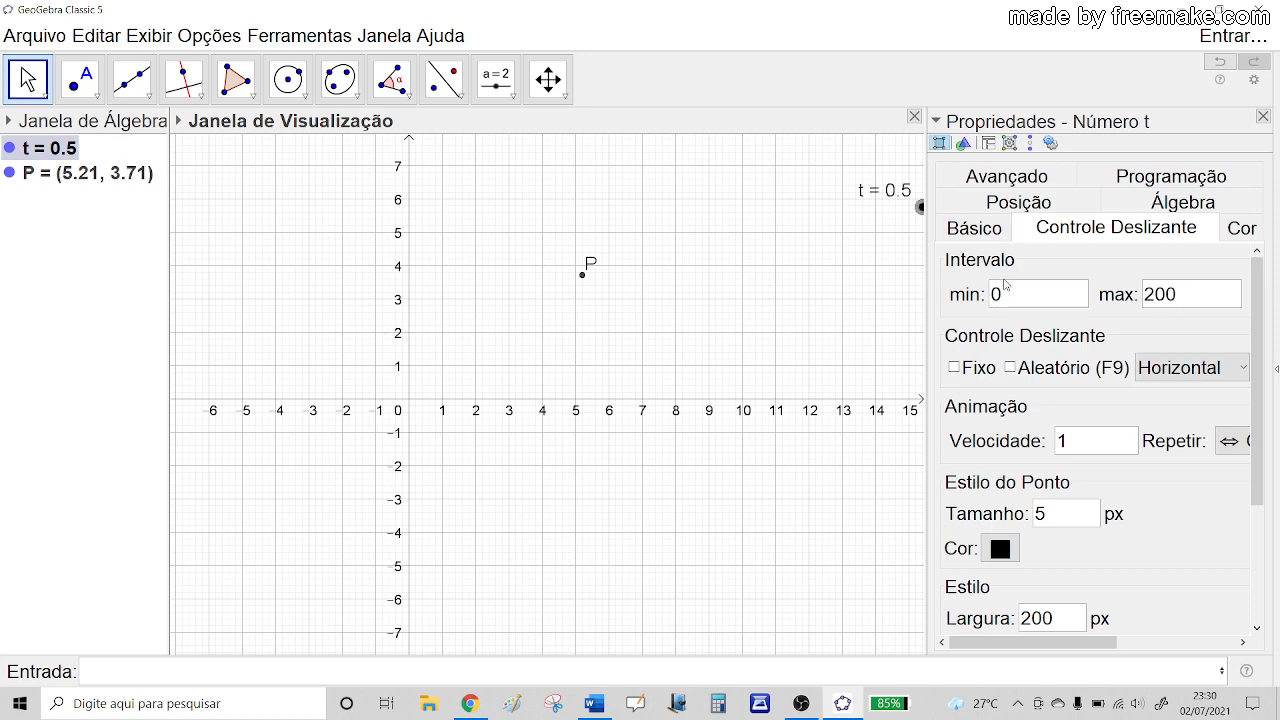
pyautogui.moveTo(924, 318); pyautogui.dragTo(789, 318)
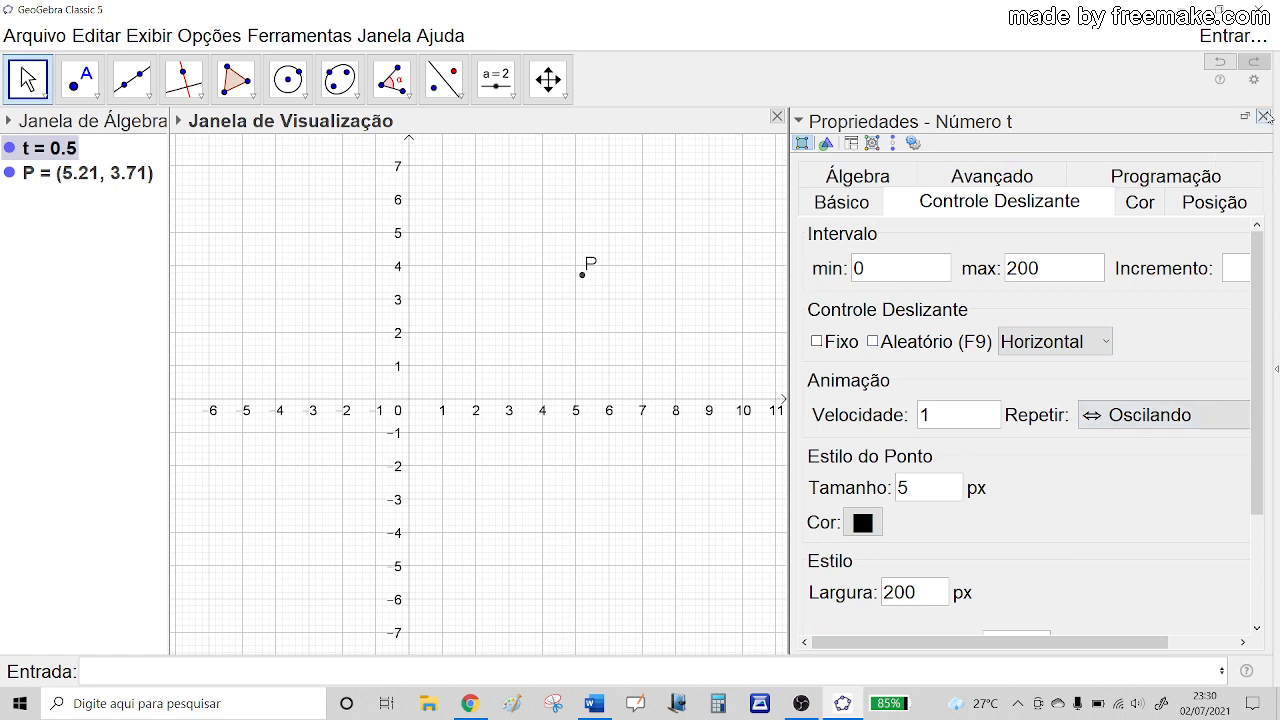
# Close the slider's properties and set slider t to 0.
pyautogui.click(1263, 116)
pyautogui.moveTo(926, 217)
pyautogui.mouseDown()
pyautogui.moveTo(949, 217)
pyautogui.moveTo(920, 220)
pyautogui.mouseUp()
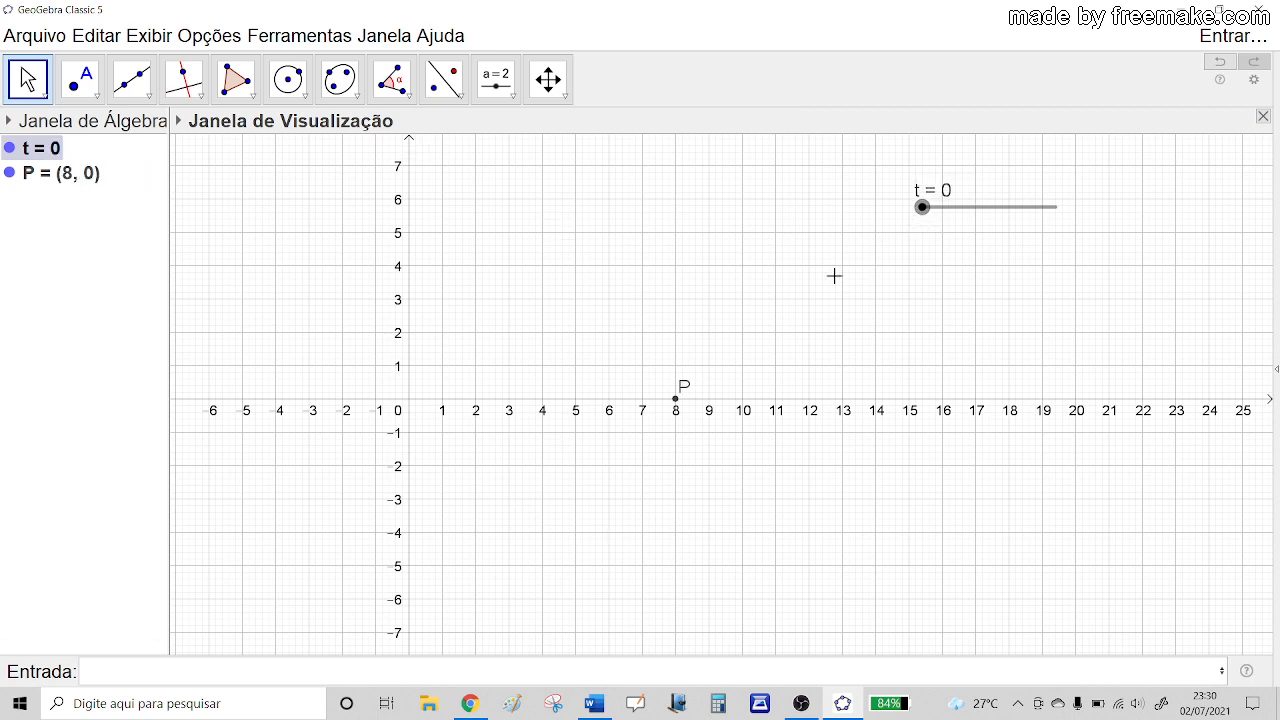
# Color point P red and set its point size to 5 in its properties.
pyautogui.rightClick(676, 398)
pyautogui.click(748, 616)
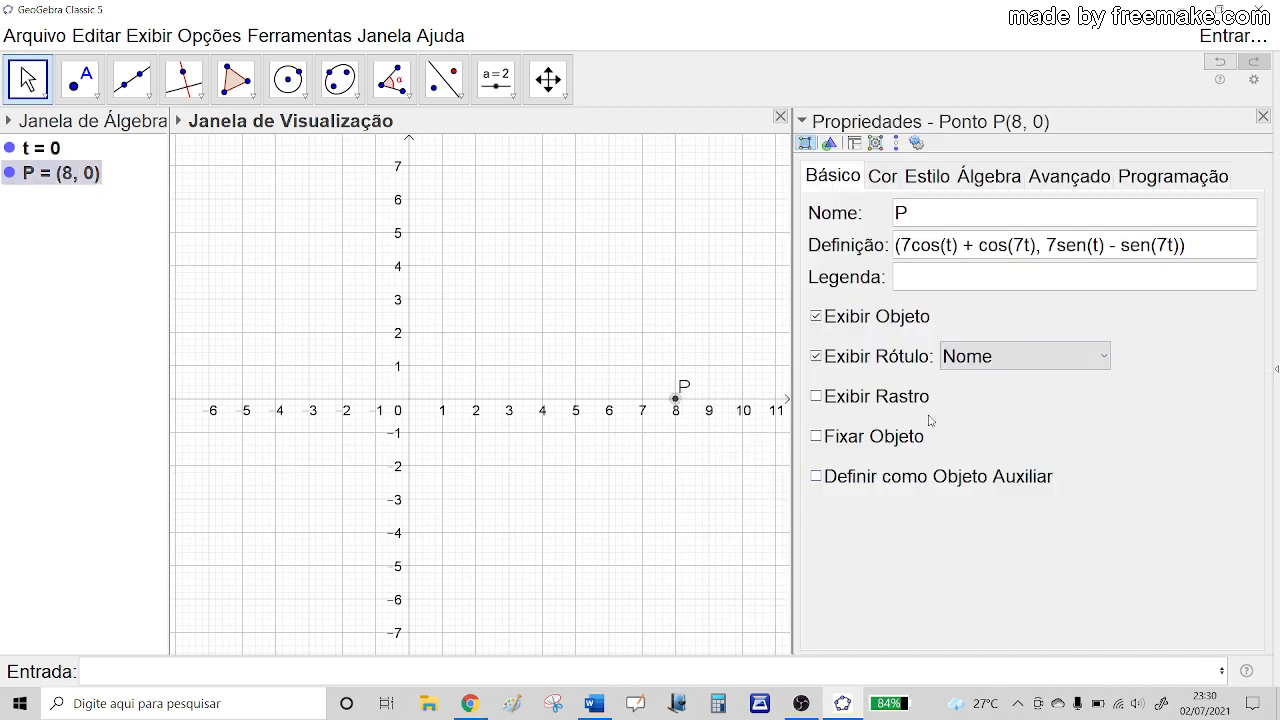
pyautogui.click(878, 177)
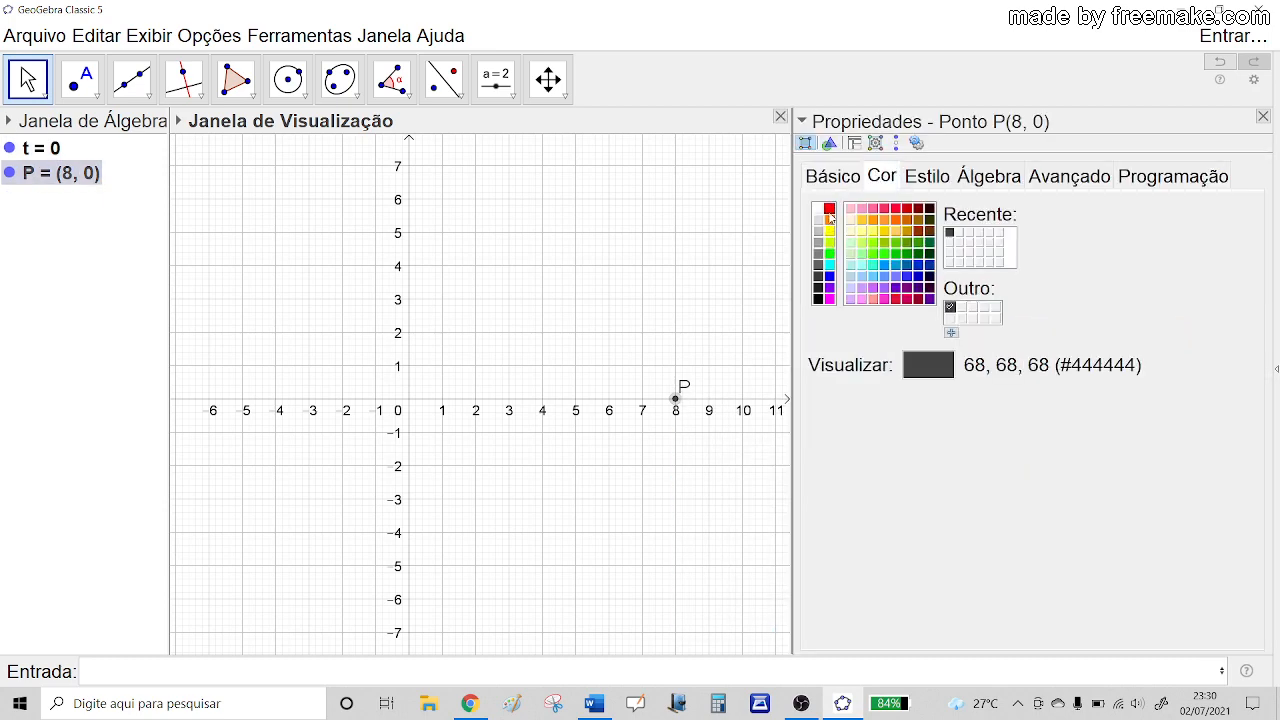
pyautogui.click(829, 208)
pyautogui.click(922, 178)
pyautogui.moveTo(866, 240); pyautogui.dragTo(879, 240)
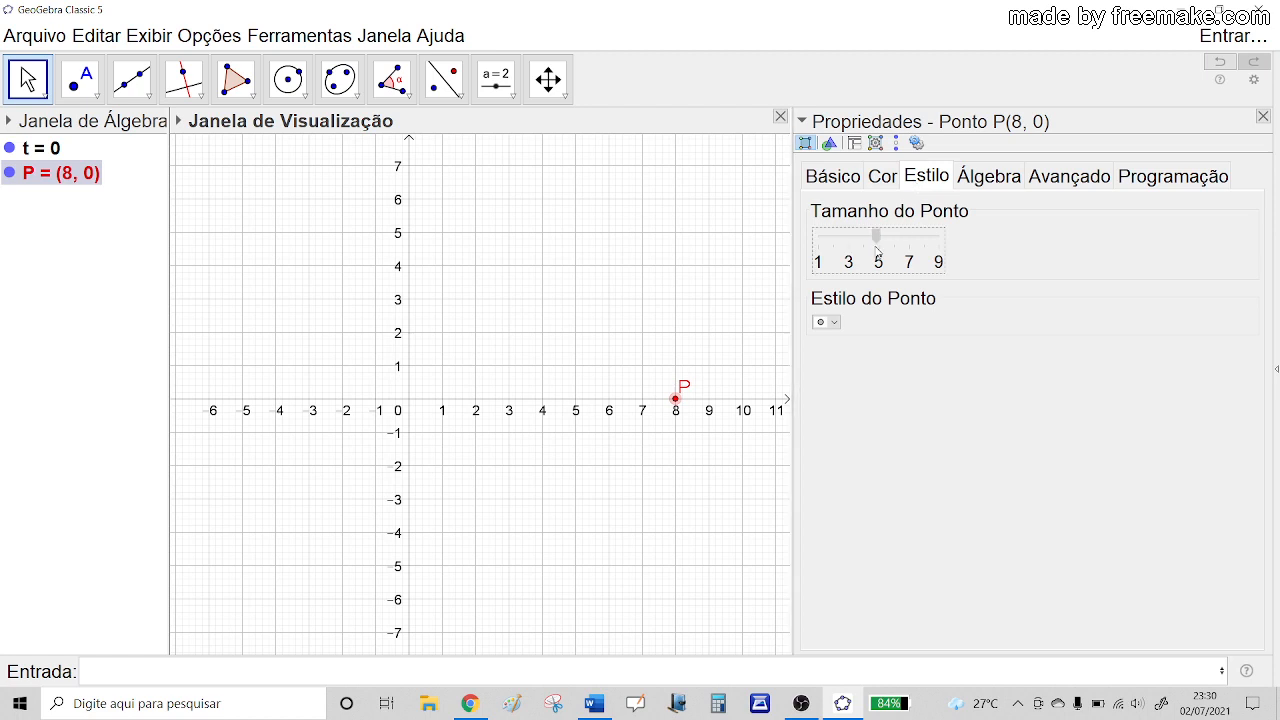
# Enable the trace of point P and close its properties.
pyautogui.click(853, 185)
pyautogui.click(817, 397)
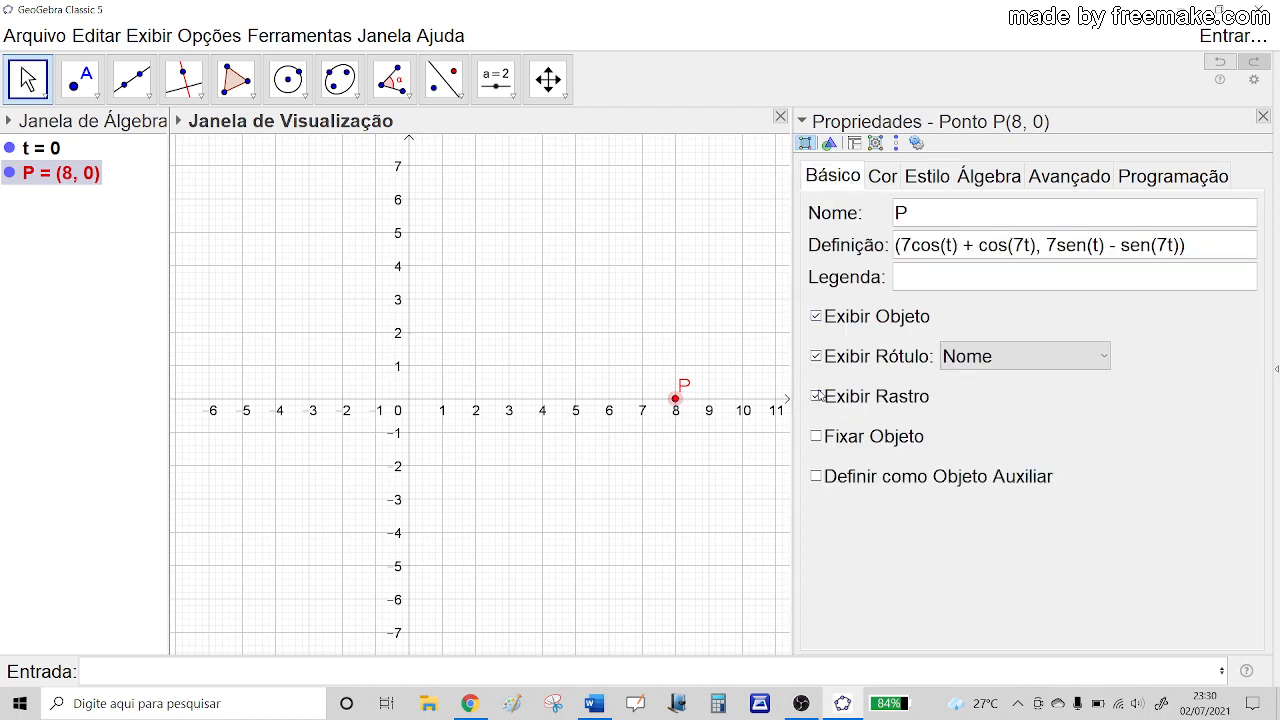
pyautogui.click(1264, 117)
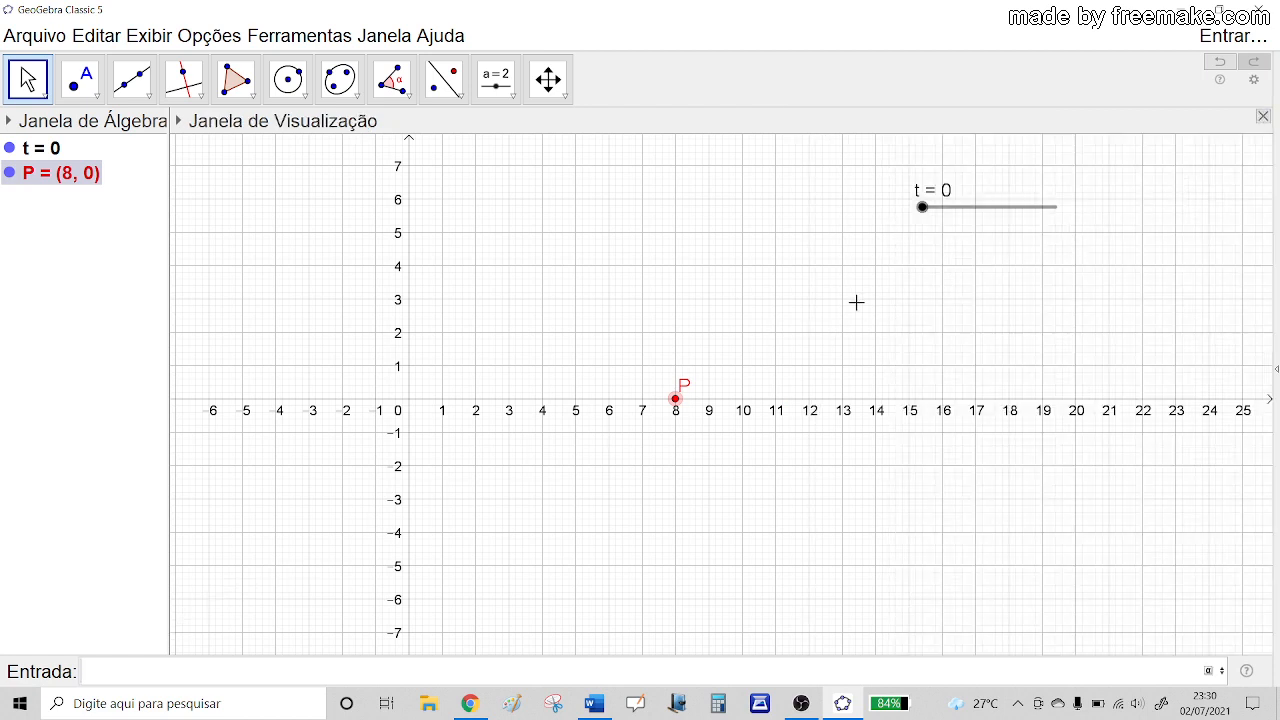
# Animate slider t so that P traces its curve, and pause the animation with the trace cleared.
pyautogui.rightClick(989, 214)
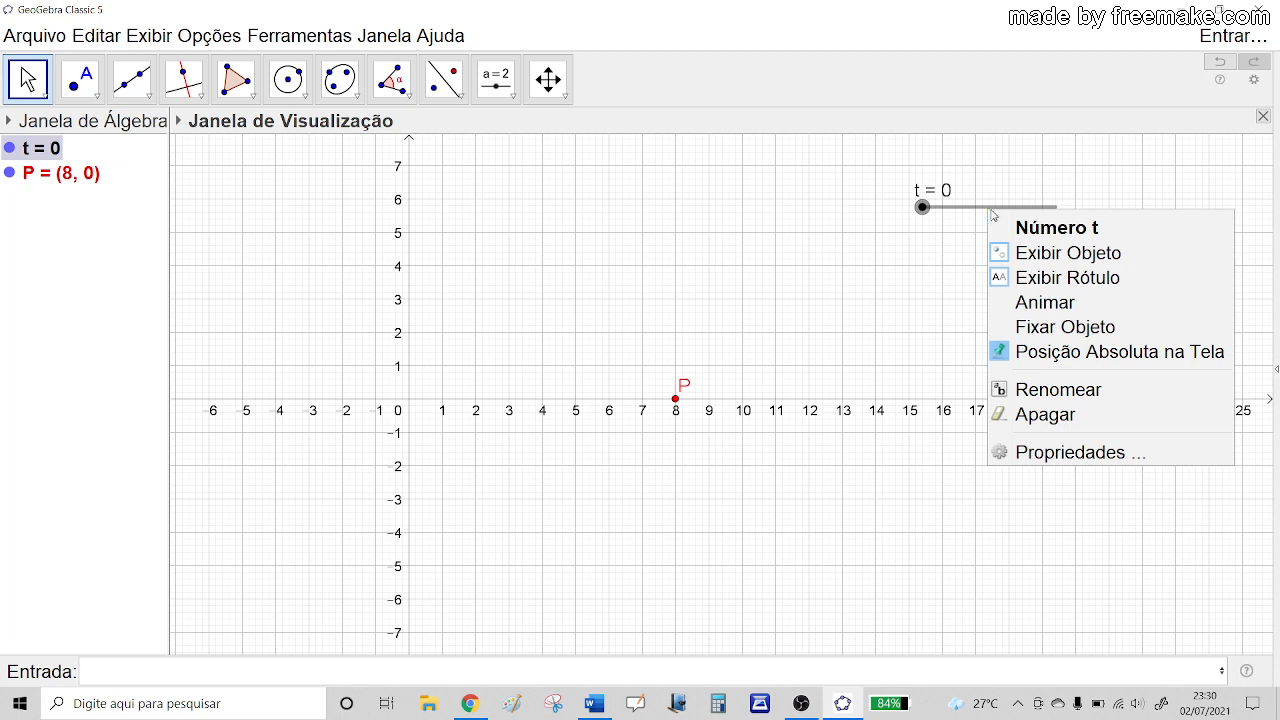
pyautogui.click(1025, 302)
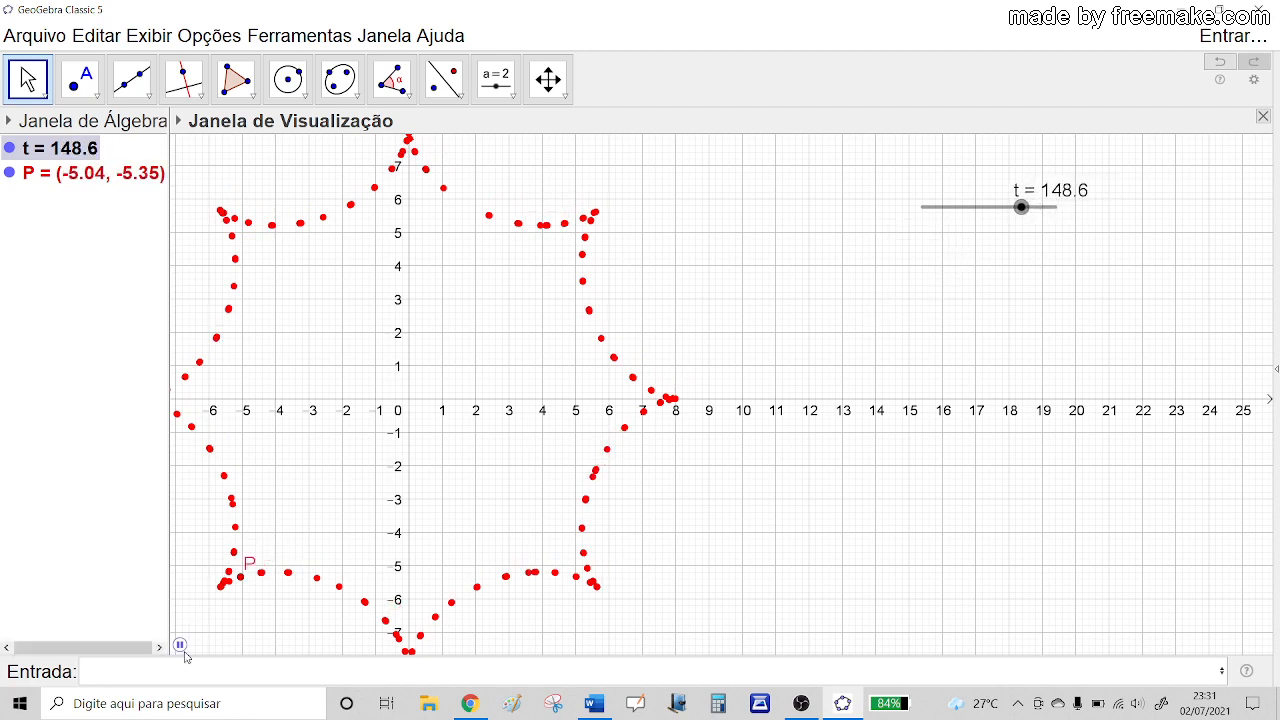
pyautogui.click(180, 645)
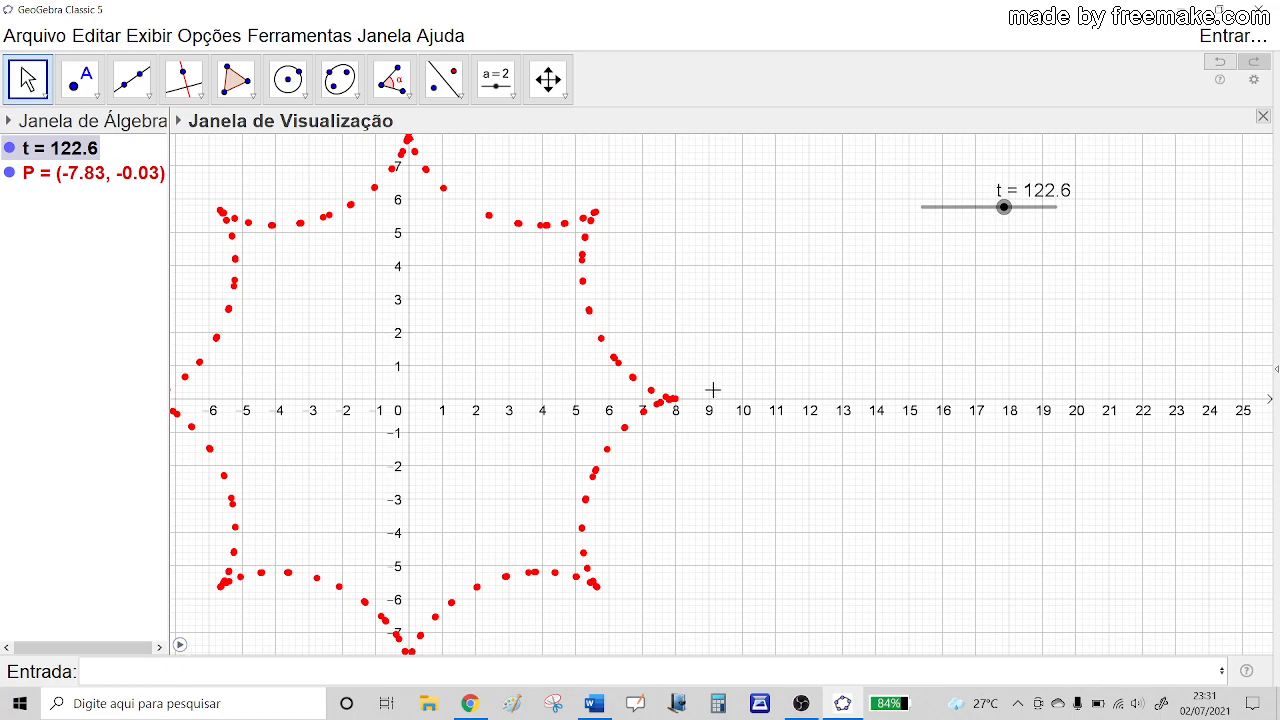
pyautogui.moveTo(764, 284); pyautogui.dragTo(820, 300)
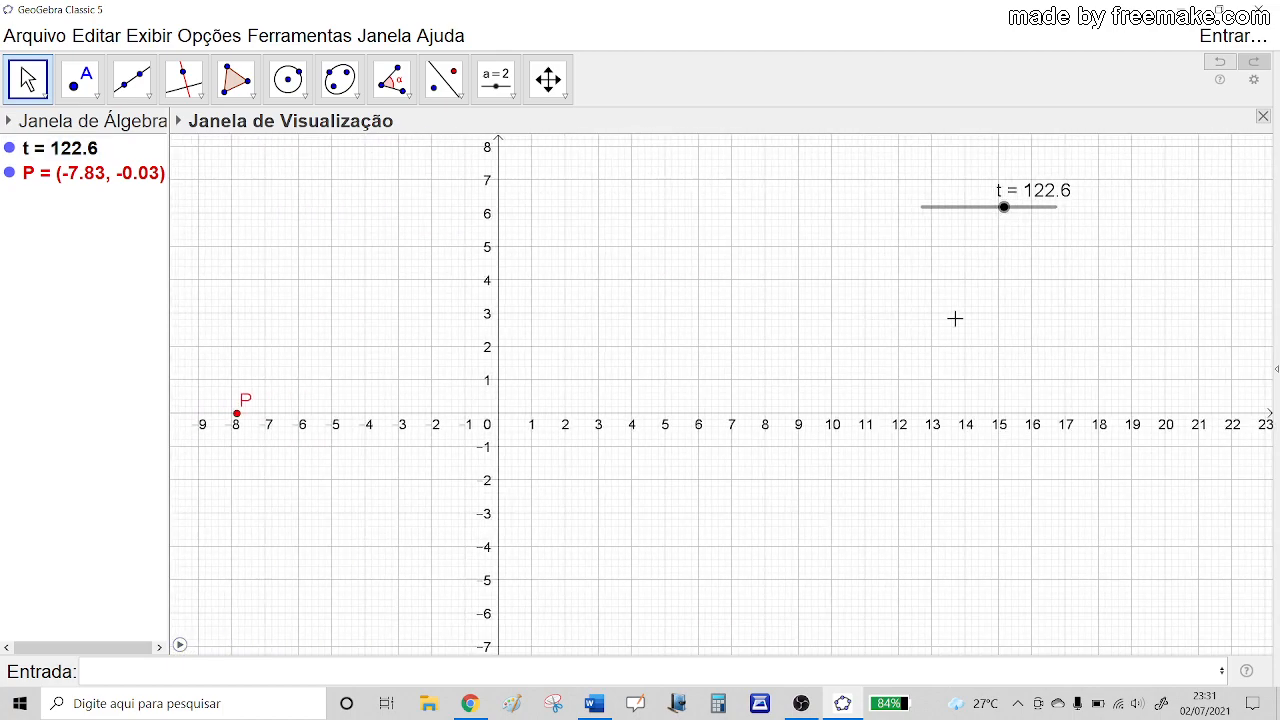
# Set the animation speed of slider t to 0.05 in its properties.
pyautogui.rightClick(977, 210)
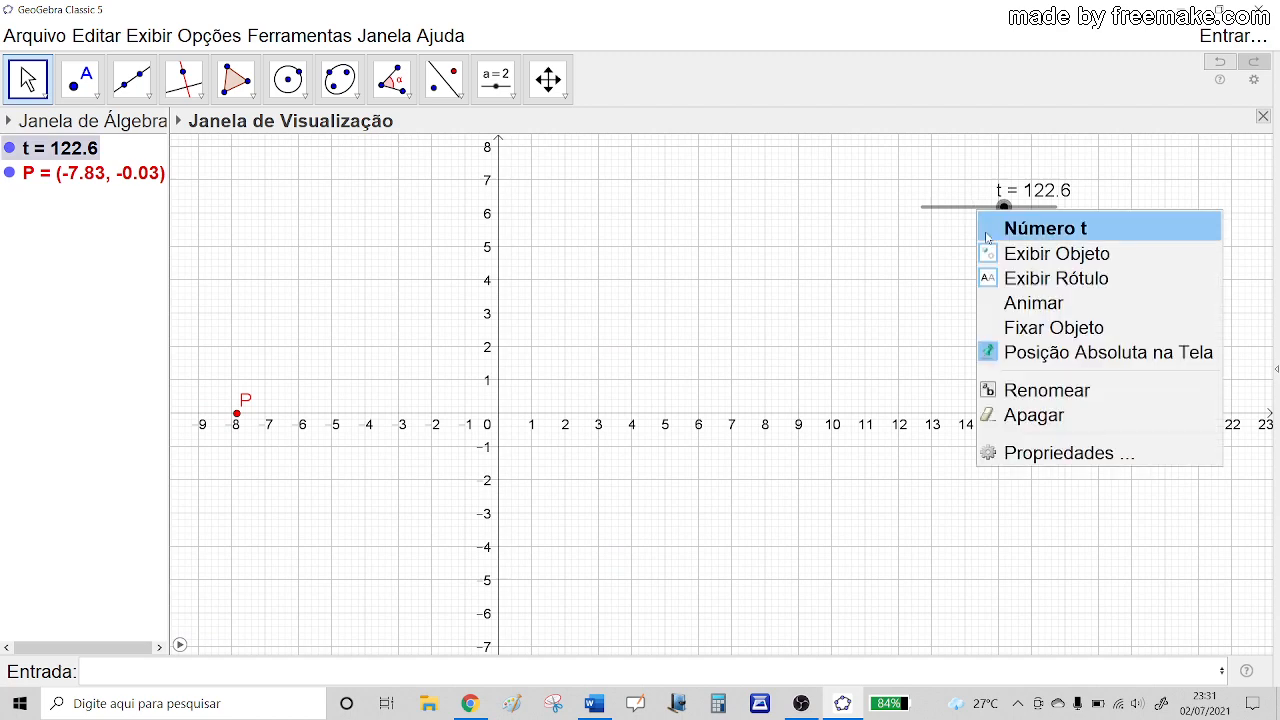
pyautogui.click(1066, 453)
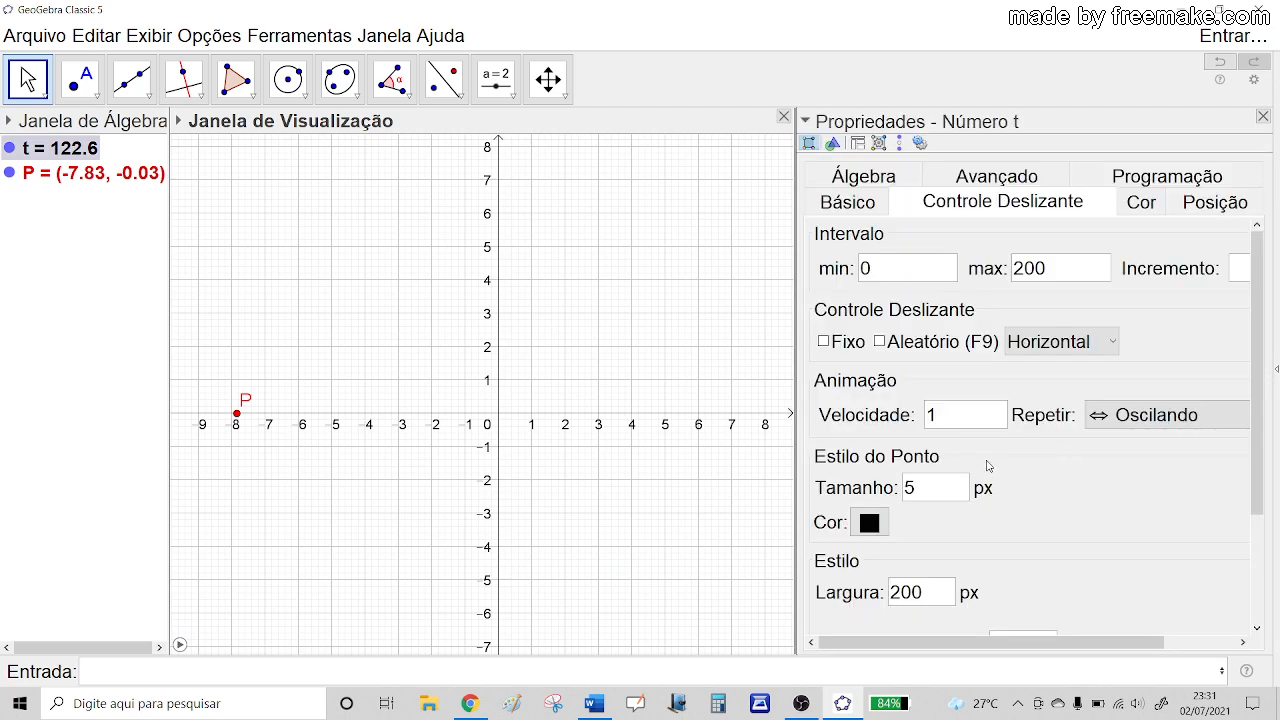
pyautogui.click(941, 414)
pyautogui.press('BackSpace')
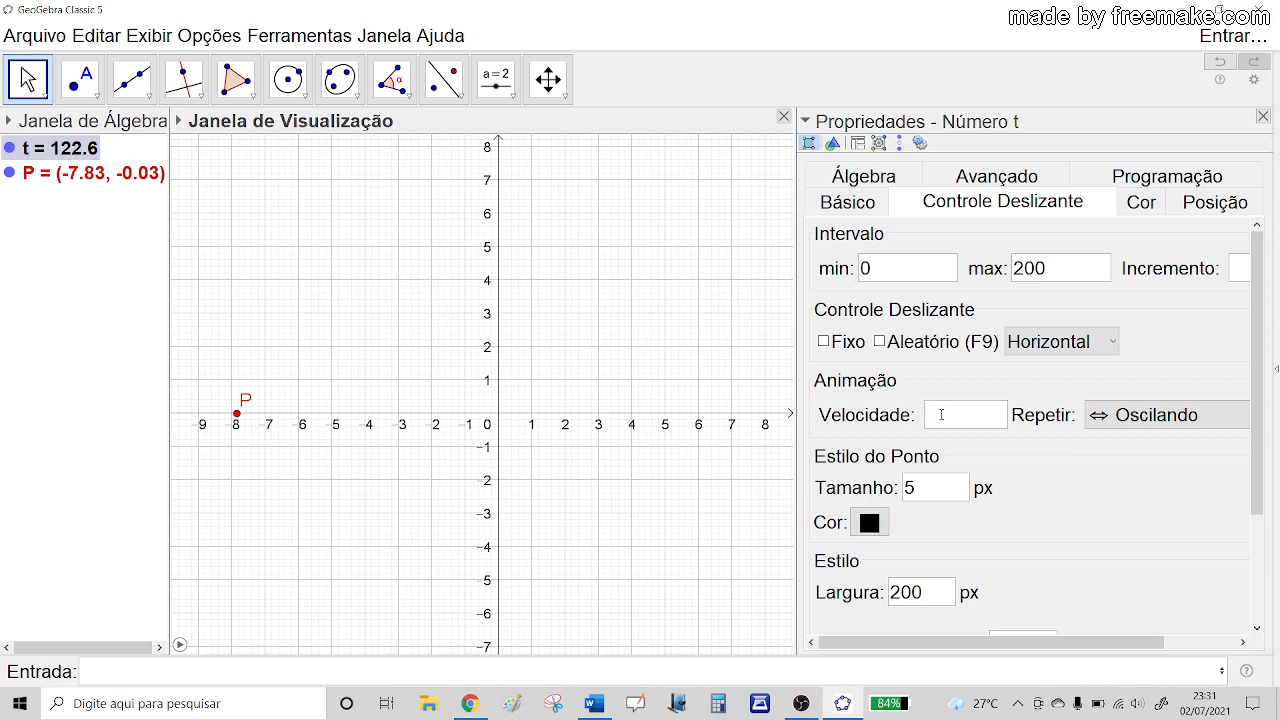
pyautogui.write('0.05')
pyautogui.click(1263, 117)
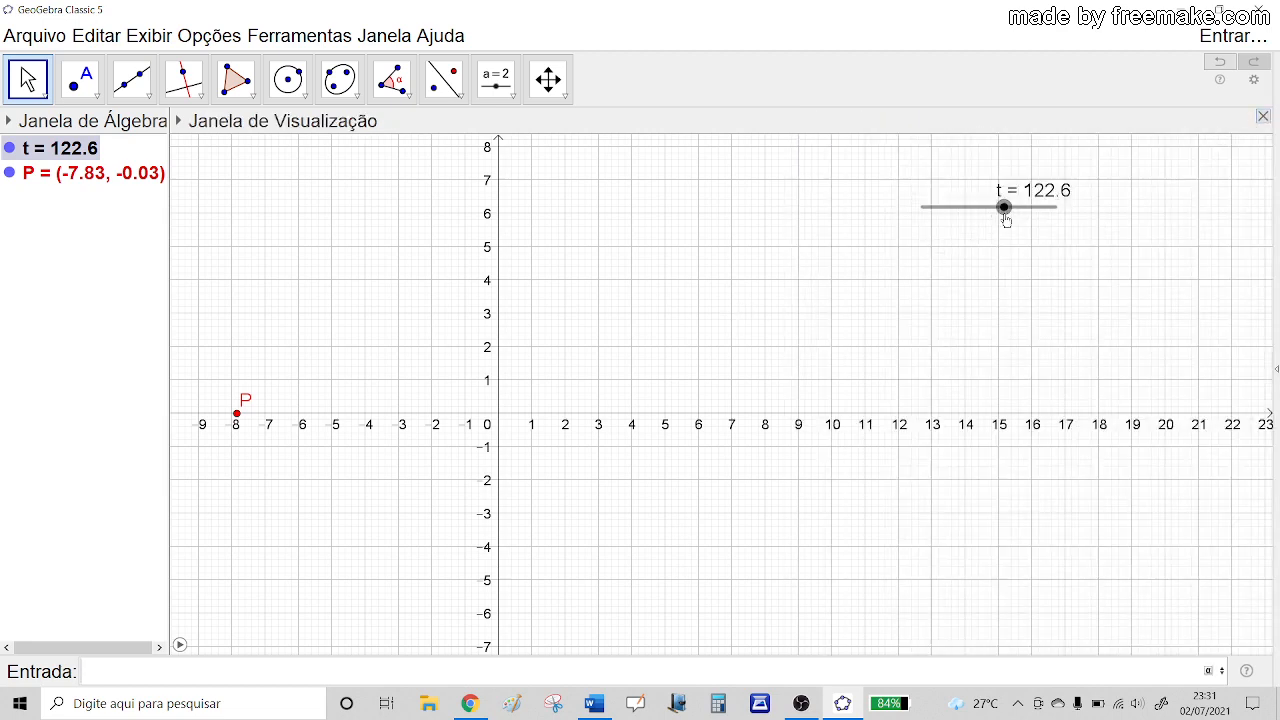
# Reset slider t to 0 and restart its animation with the old trace of P cleared.
pyautogui.moveTo(1005, 220); pyautogui.dragTo(906, 213)
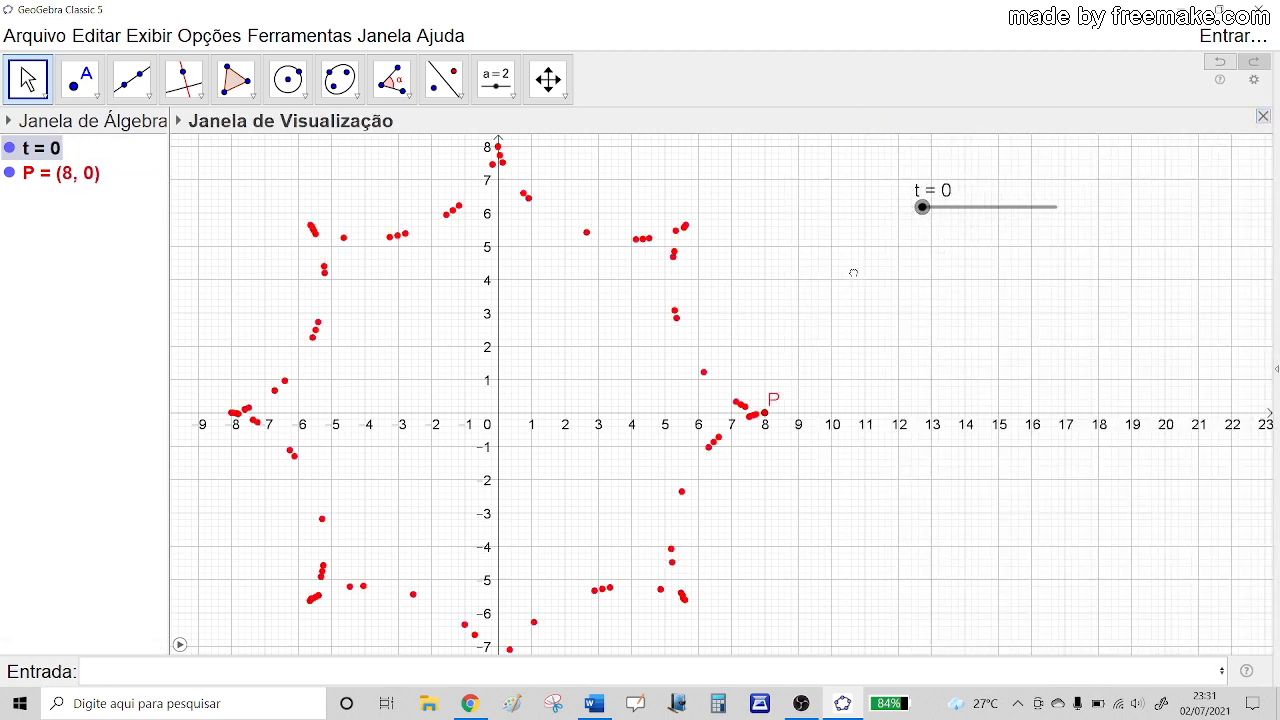
pyautogui.moveTo(853, 272); pyautogui.dragTo(903, 283)
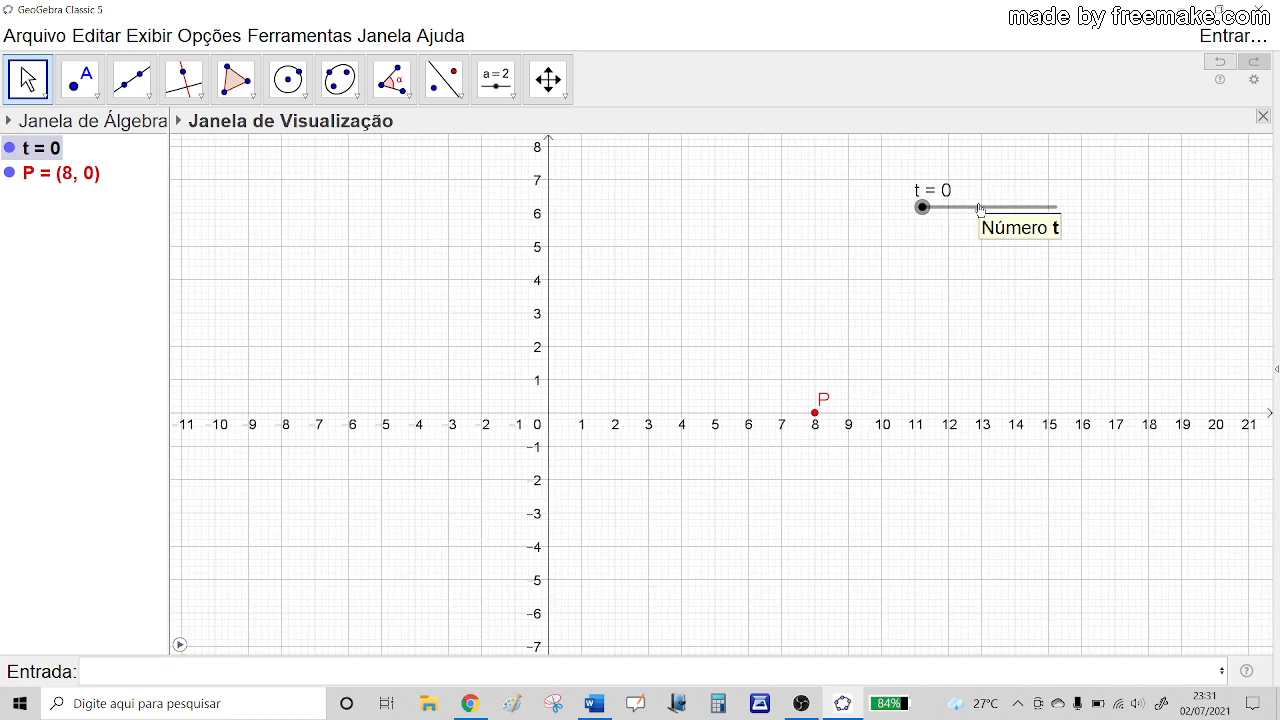
pyautogui.rightClick(49, 184)
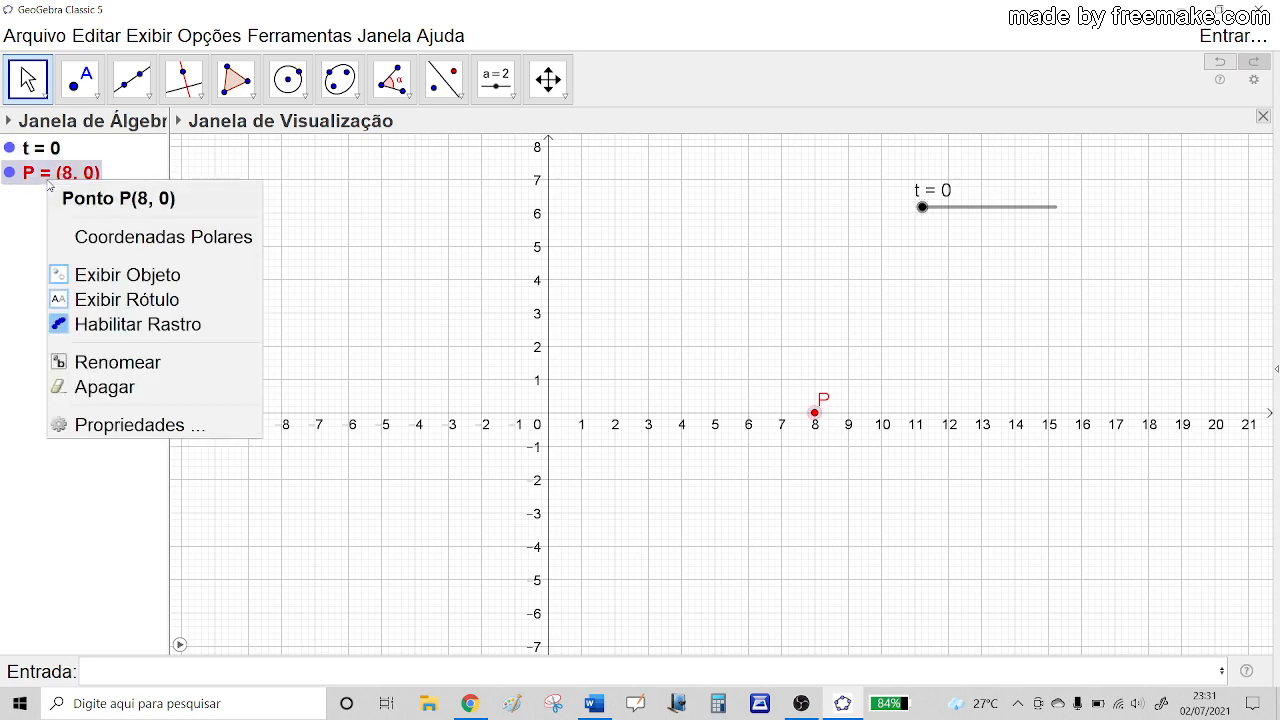
pyautogui.click(104, 508)
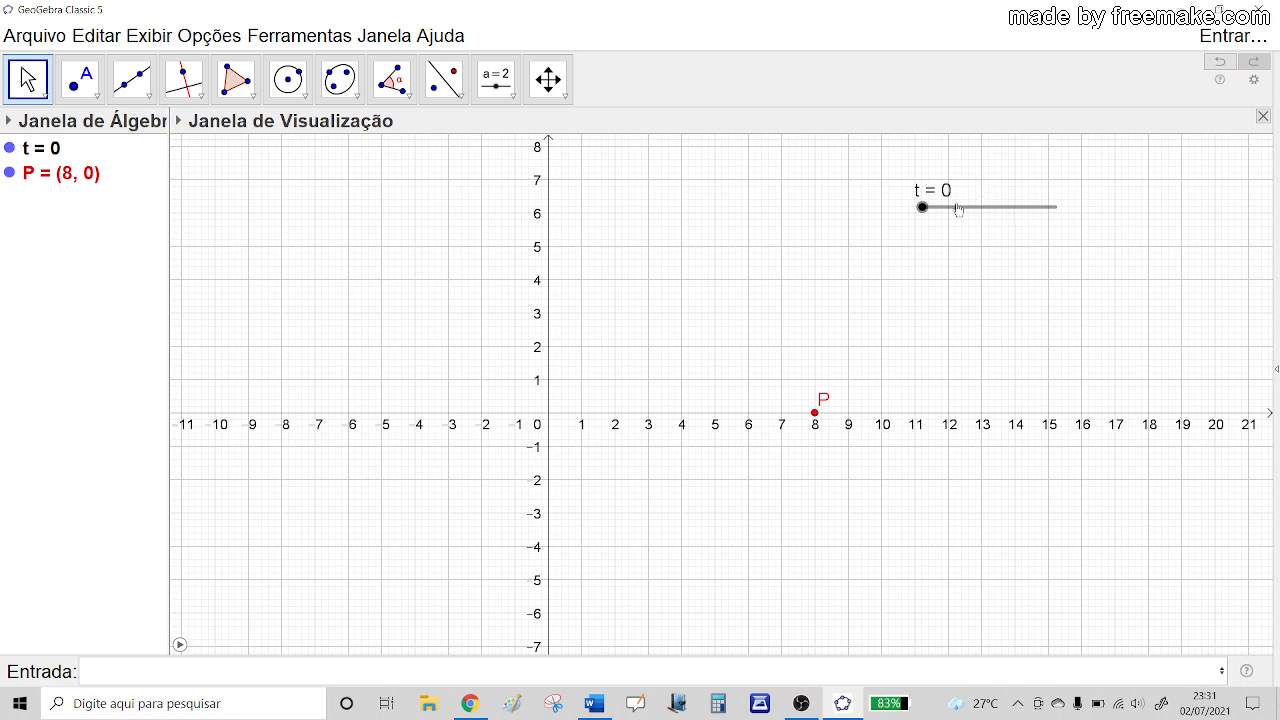
pyautogui.click(180, 645)
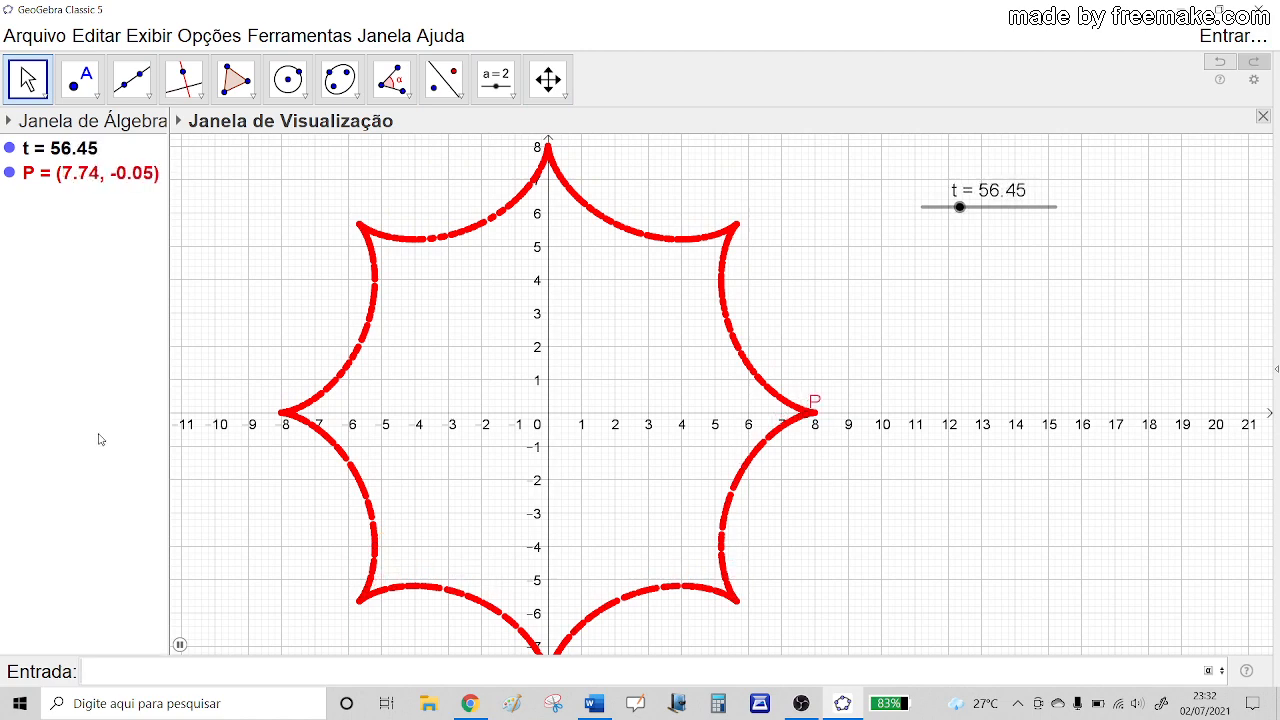
# Create the circle x^2+y^2=64 around the traced curve.
pyautogui.write('x')
pyautogui.write('^')
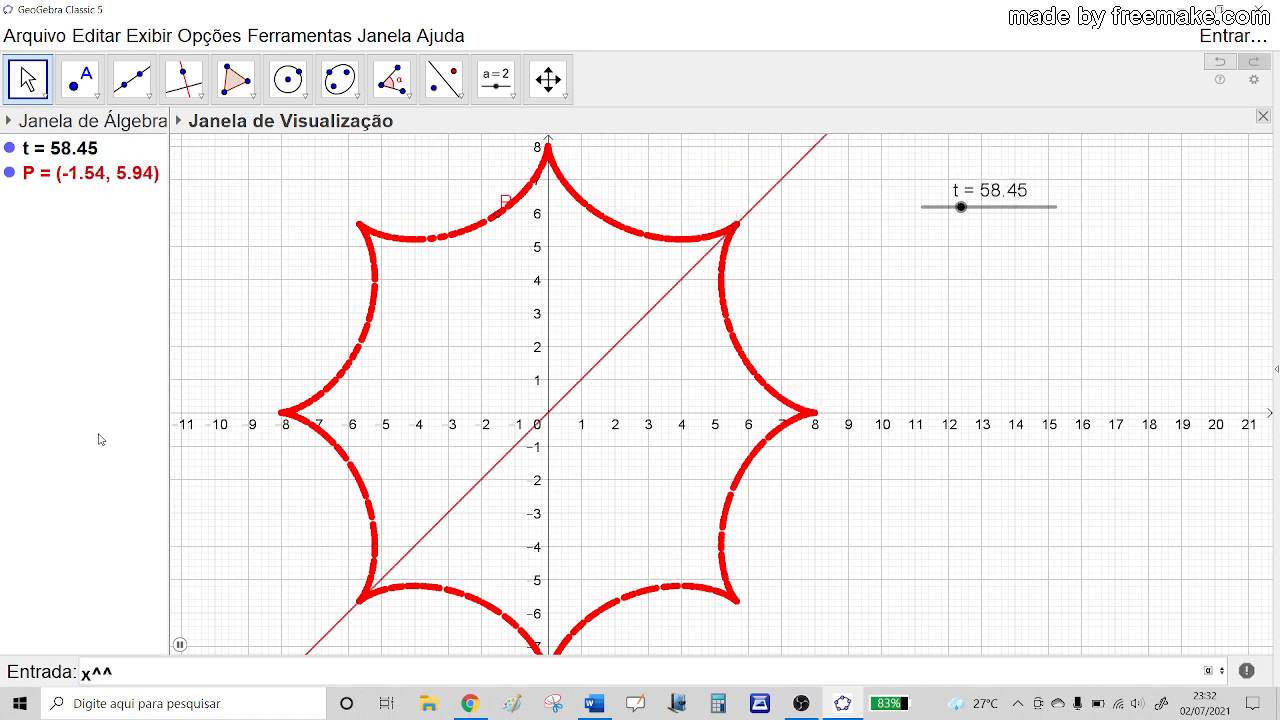
pyautogui.write('2+')
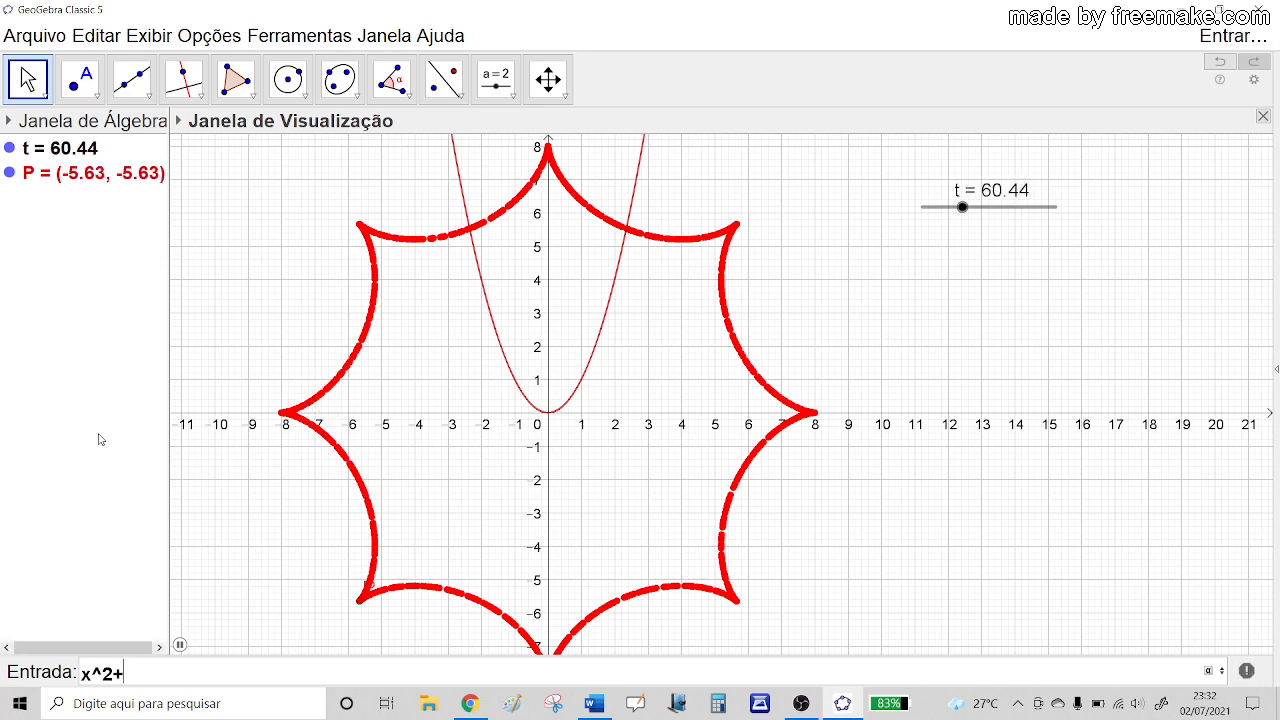
pyautogui.write('y^^2')
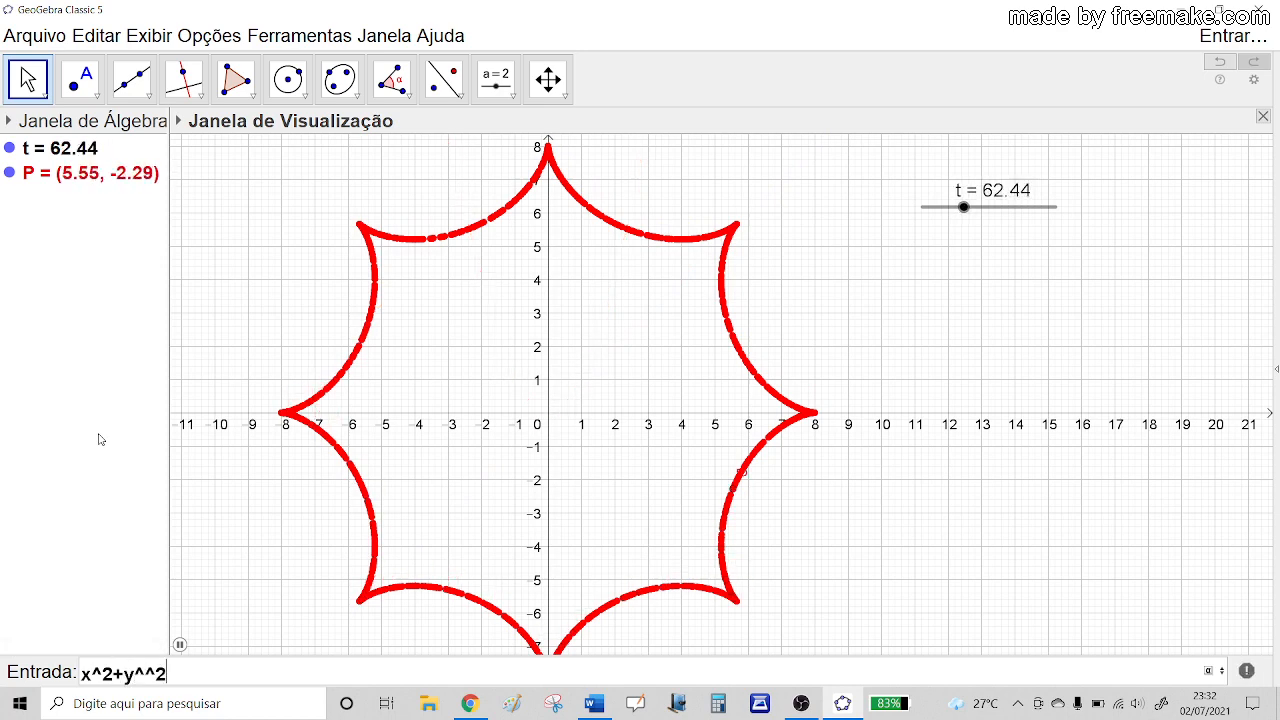
pyautogui.press('BackSpace')
pyautogui.press('BackSpace')
pyautogui.write('2=')
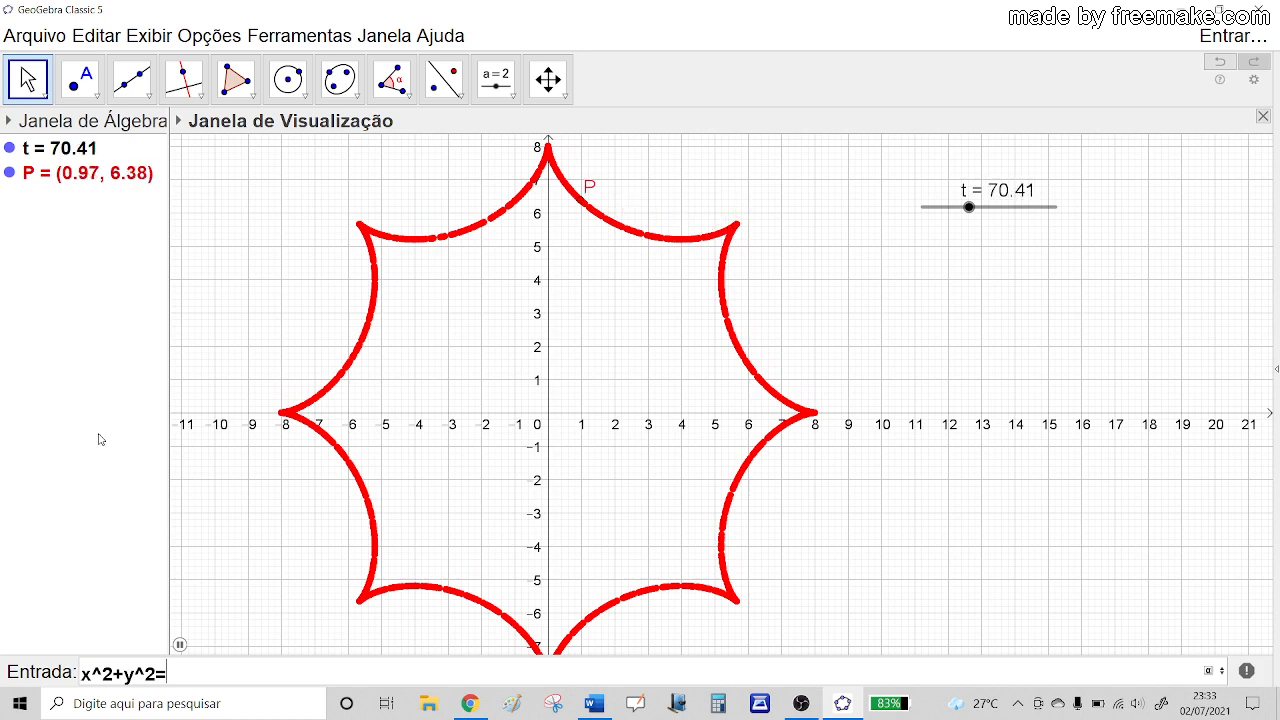
pyautogui.write('64')
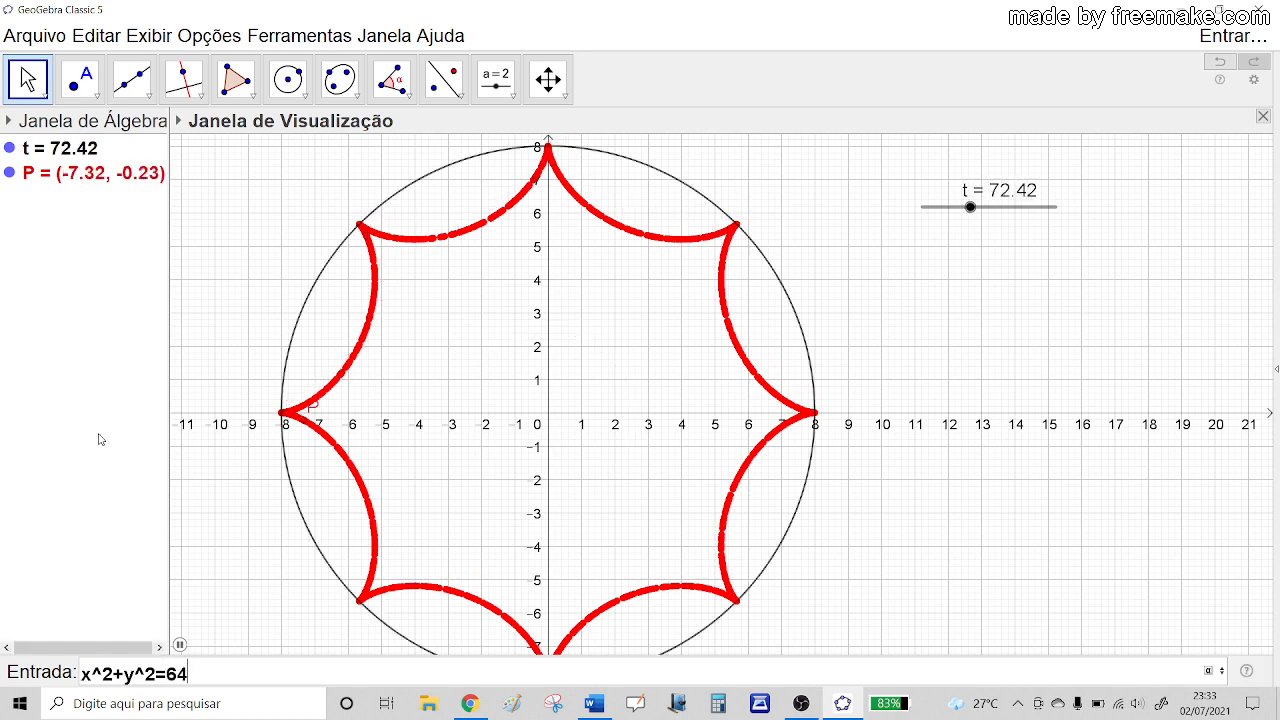
pyautogui.press('Return')
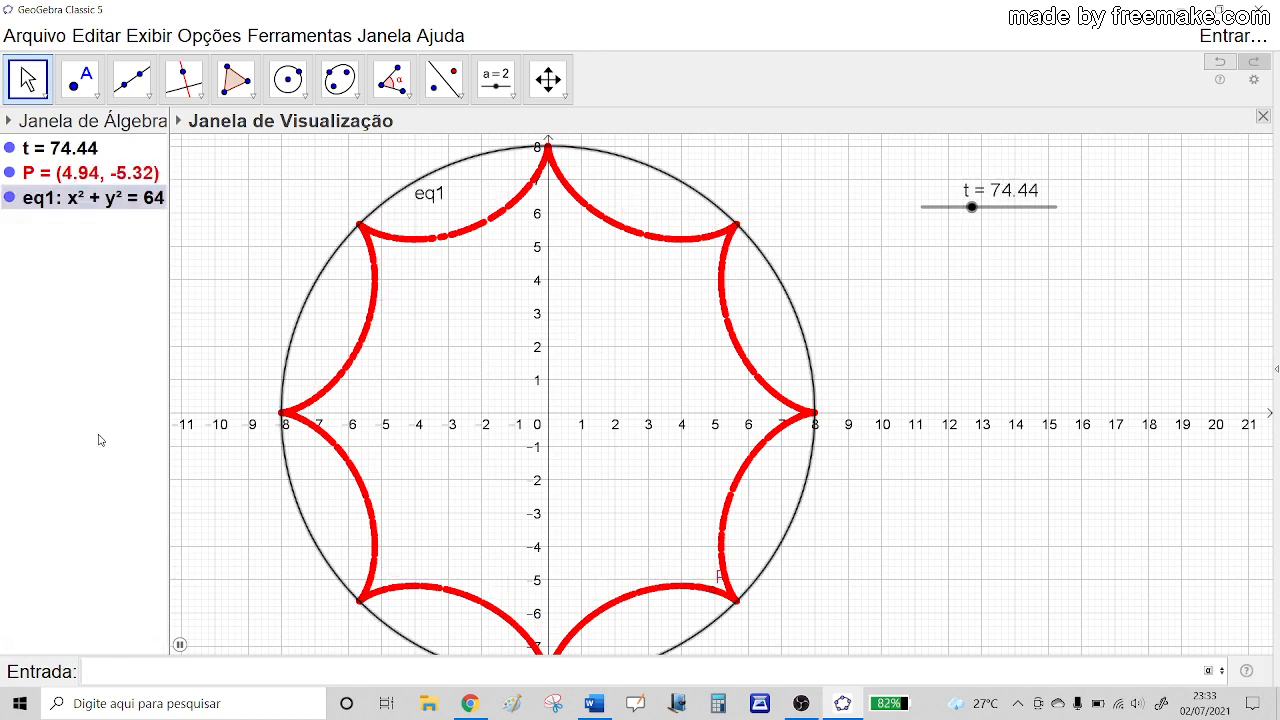
# Hide the label of the circle and deselect it.
pyautogui.rightClick(93, 200)
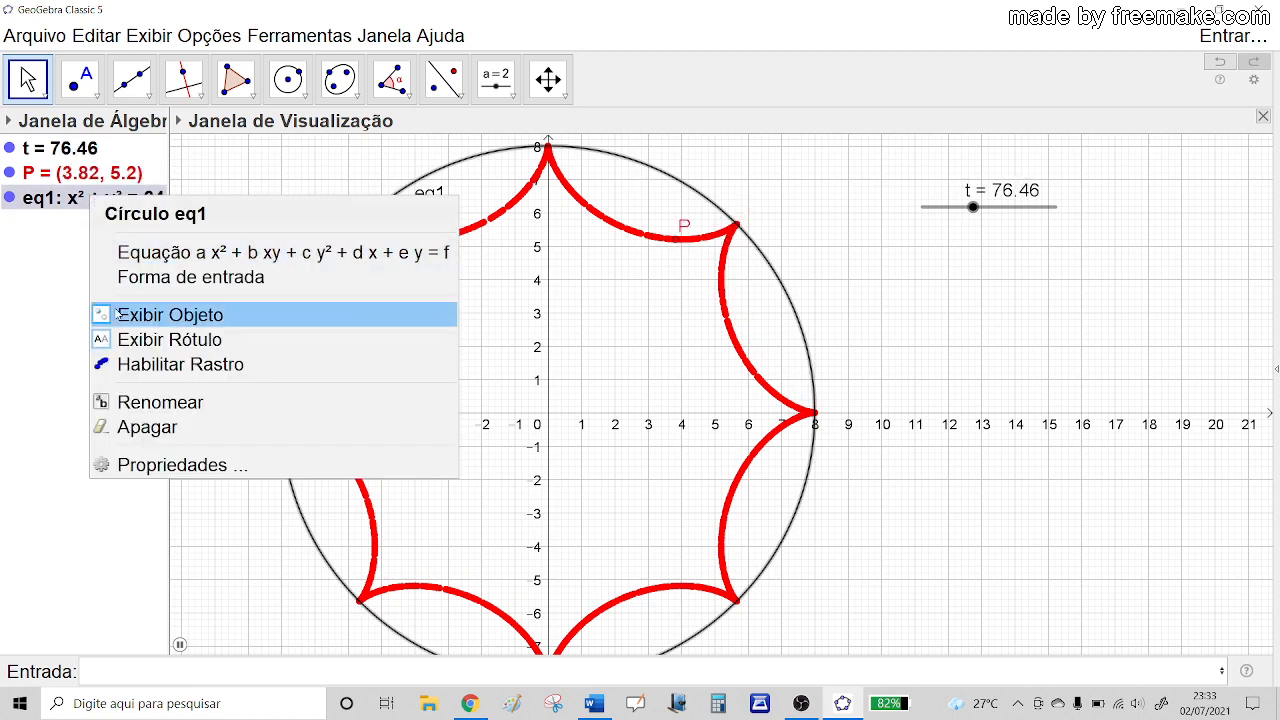
pyautogui.click(168, 341)
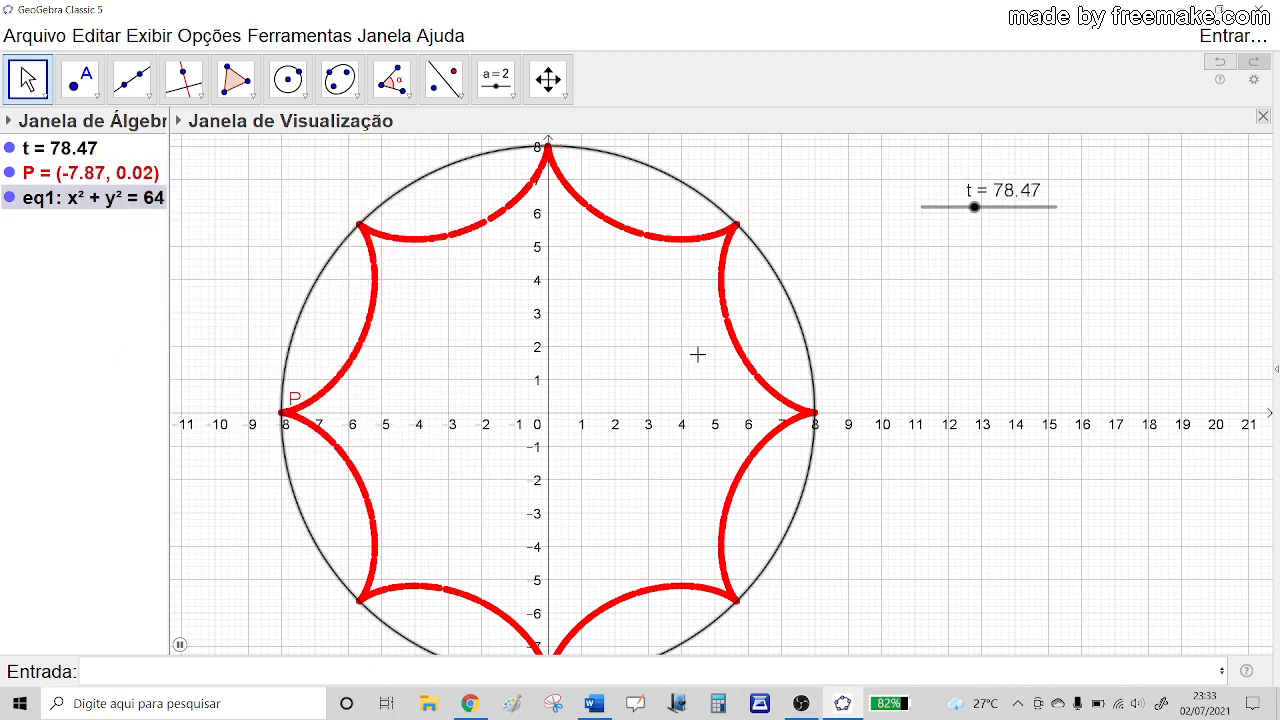
pyautogui.click(966, 296)
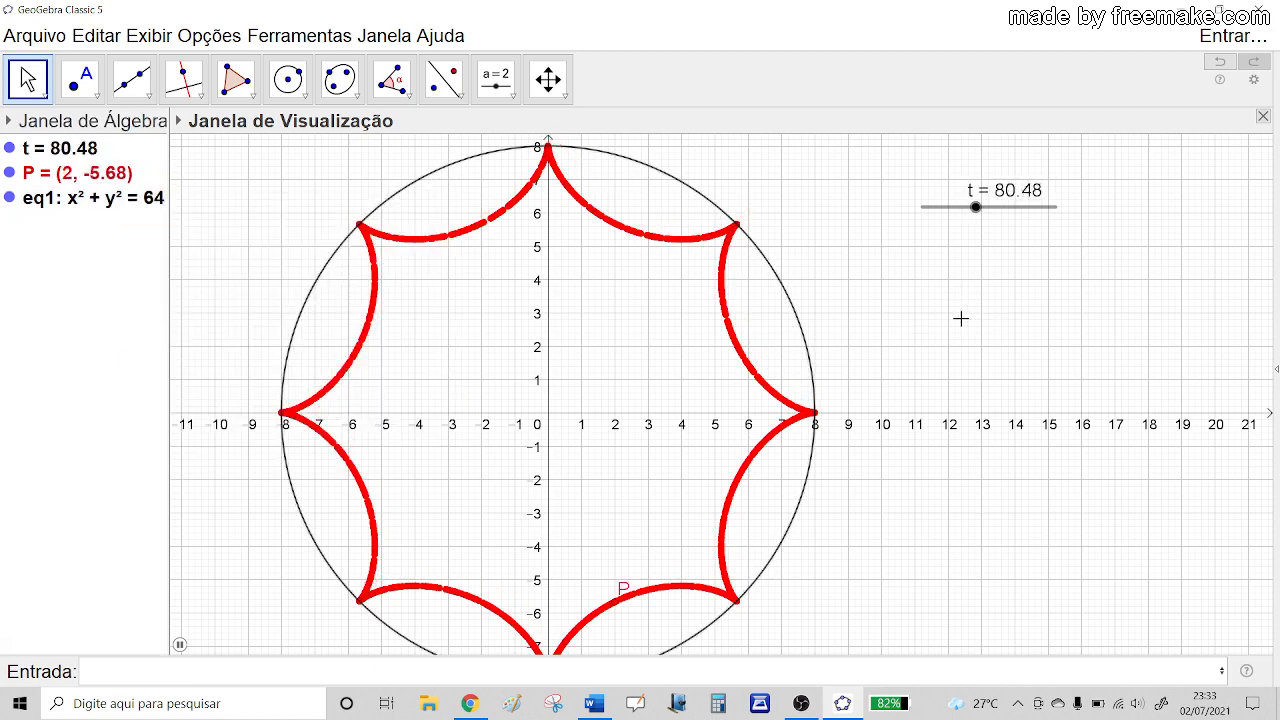
# Pause the animation of slider t and clear the trace of P.
pyautogui.scroll(-1, 958, 319)
pyautogui.scroll(2, 955, 318)
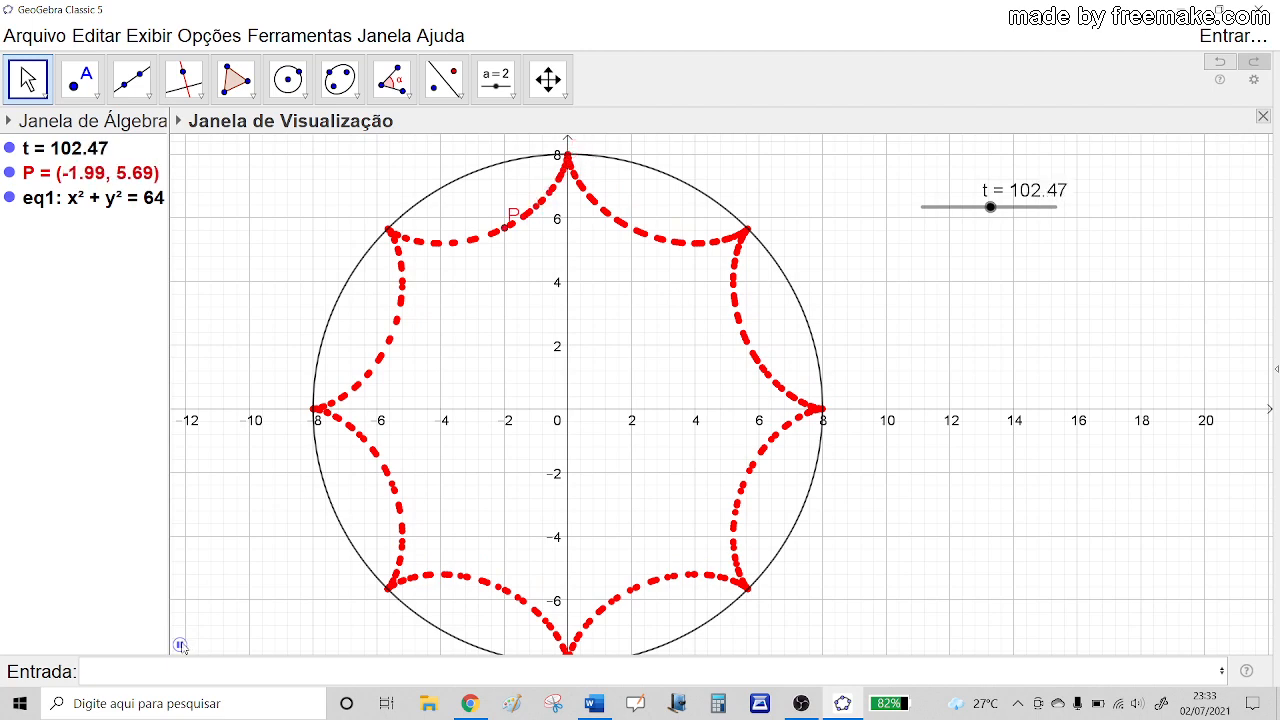
pyautogui.click(179, 644)
pyautogui.moveTo(1018, 291); pyautogui.dragTo(1032, 298)
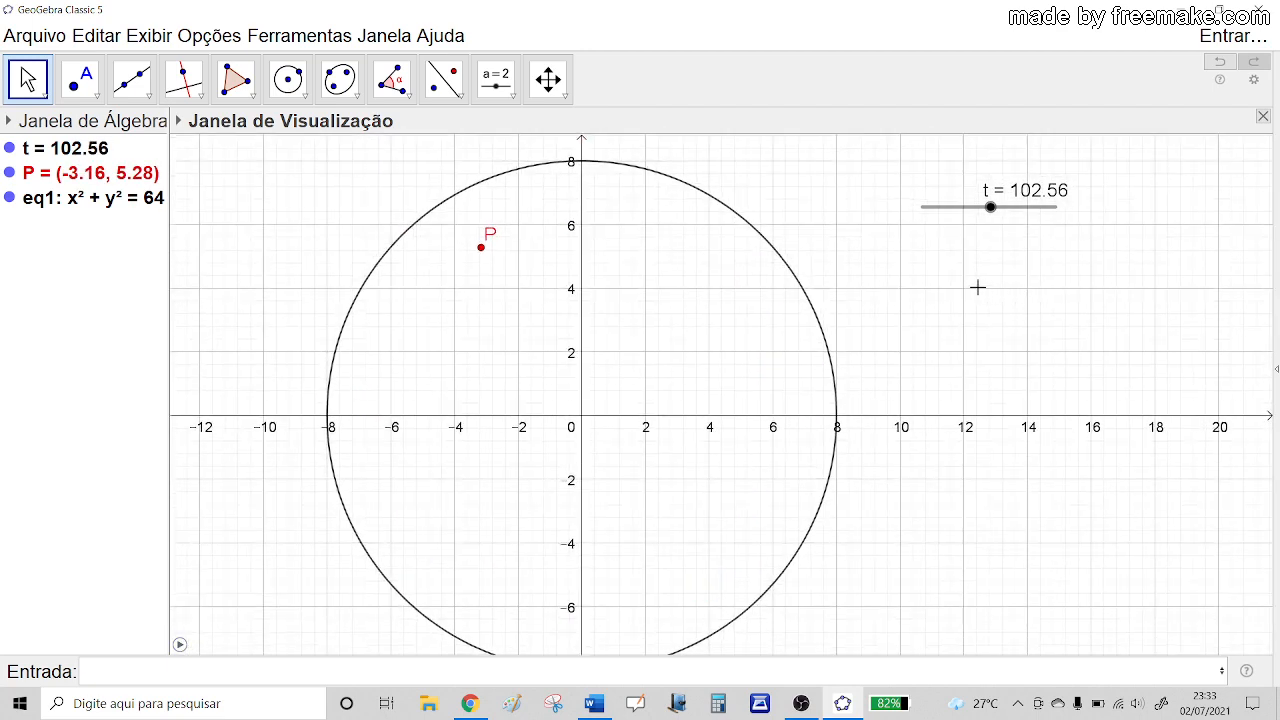
# Create the locus (Lugar Geométrico) of point P driven by slider t.
pyautogui.click(80, 80)
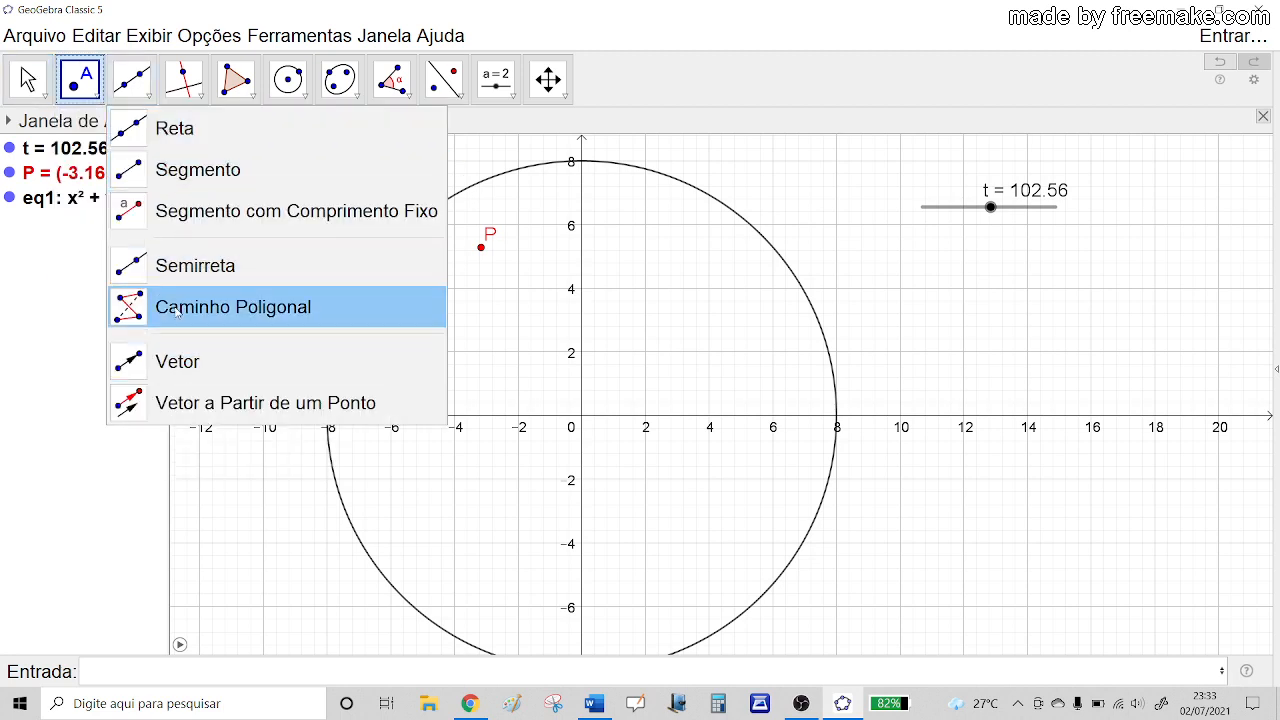
pyautogui.moveTo(177, 84)
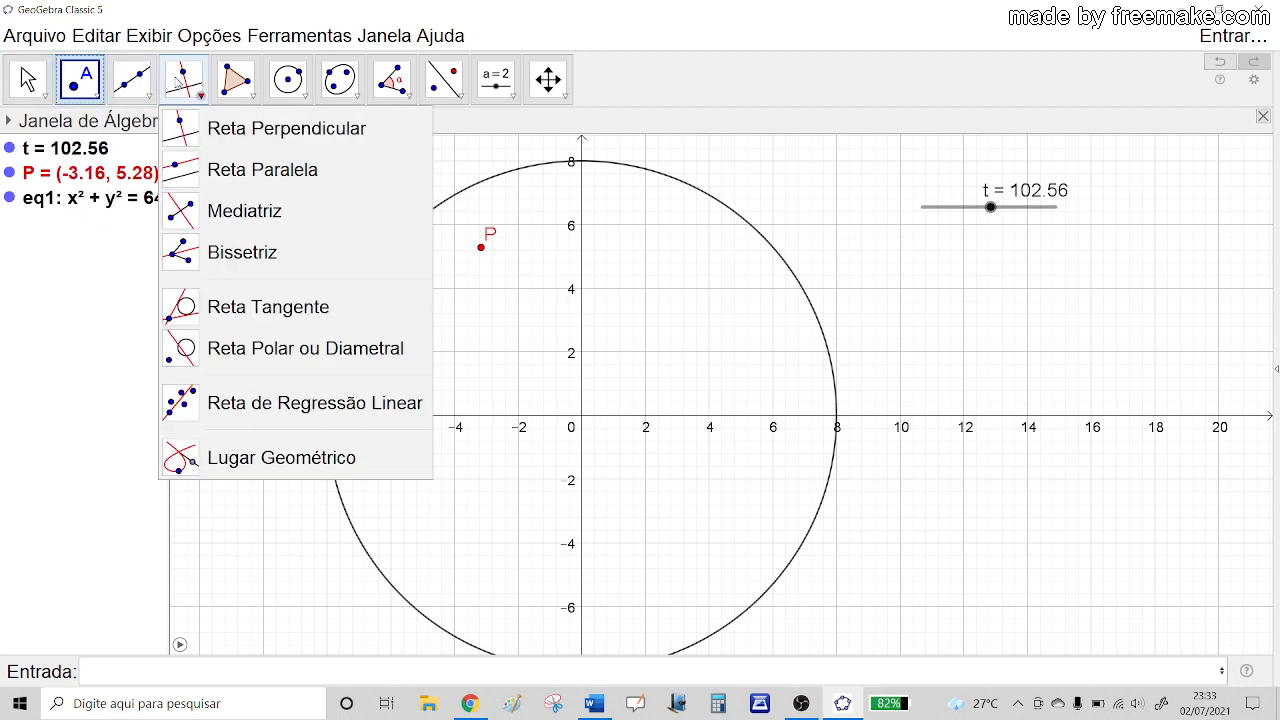
pyautogui.click(224, 445)
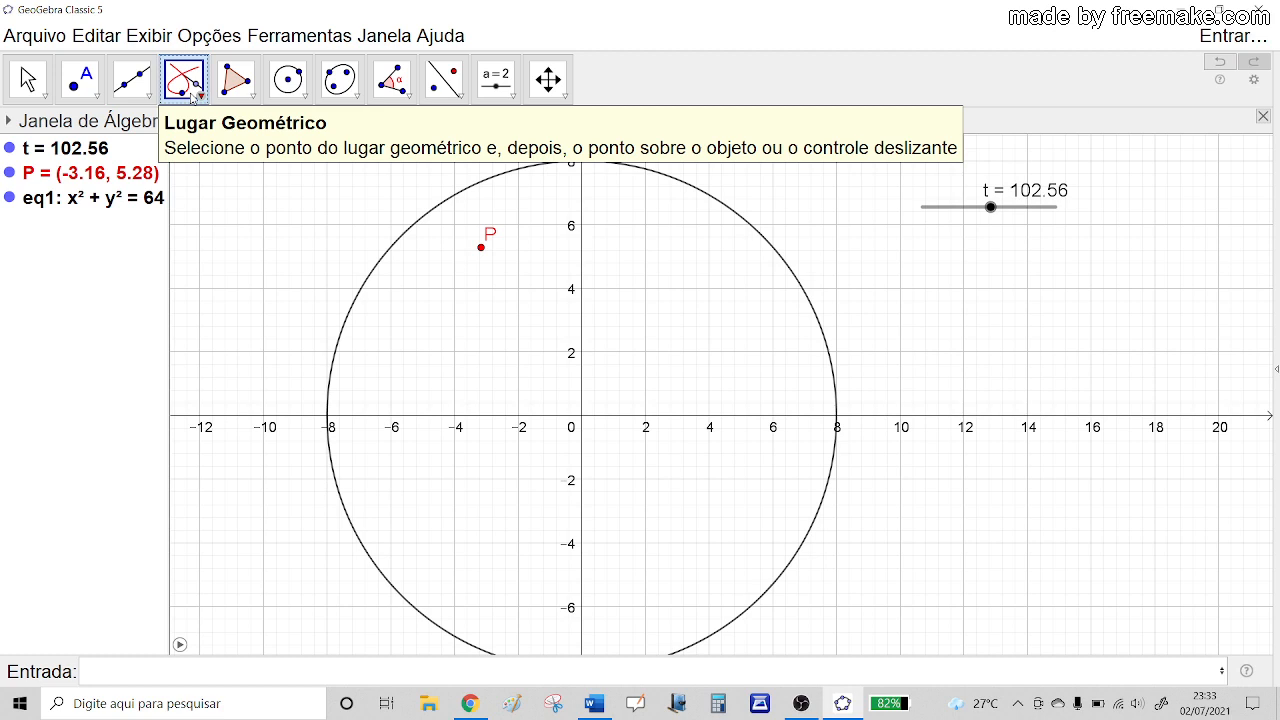
pyautogui.click(481, 250)
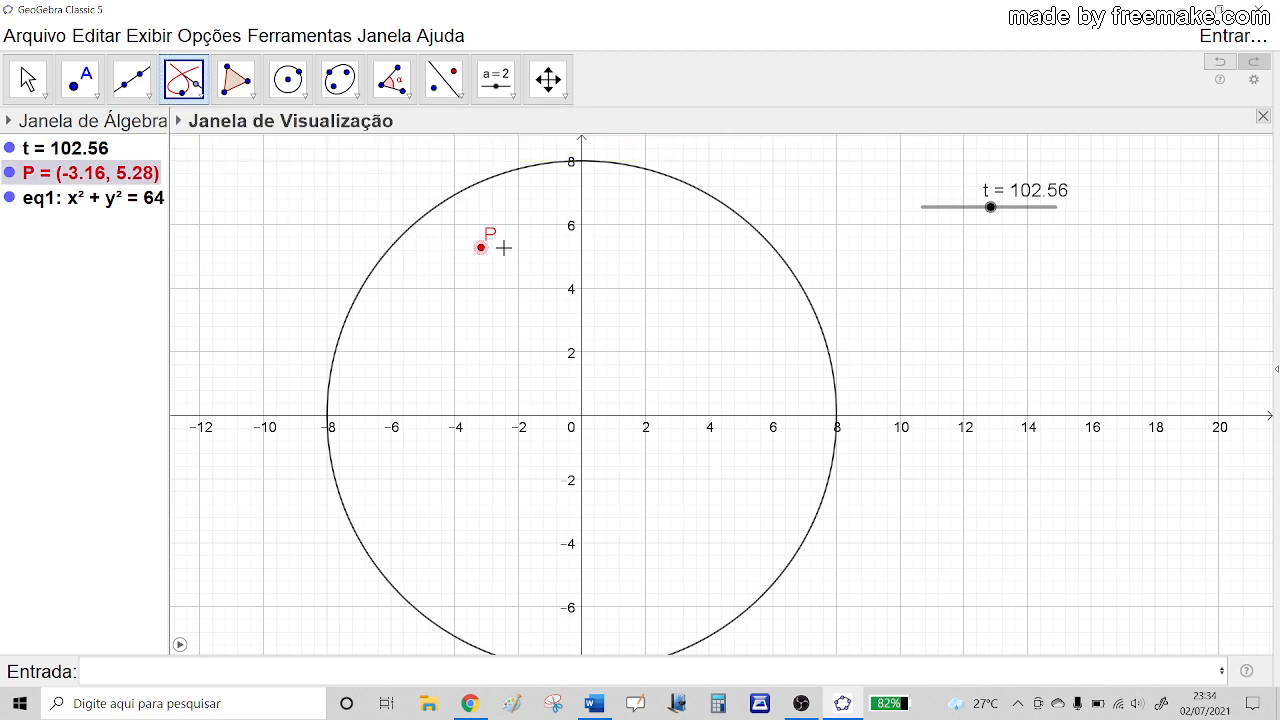
pyautogui.click(969, 209)
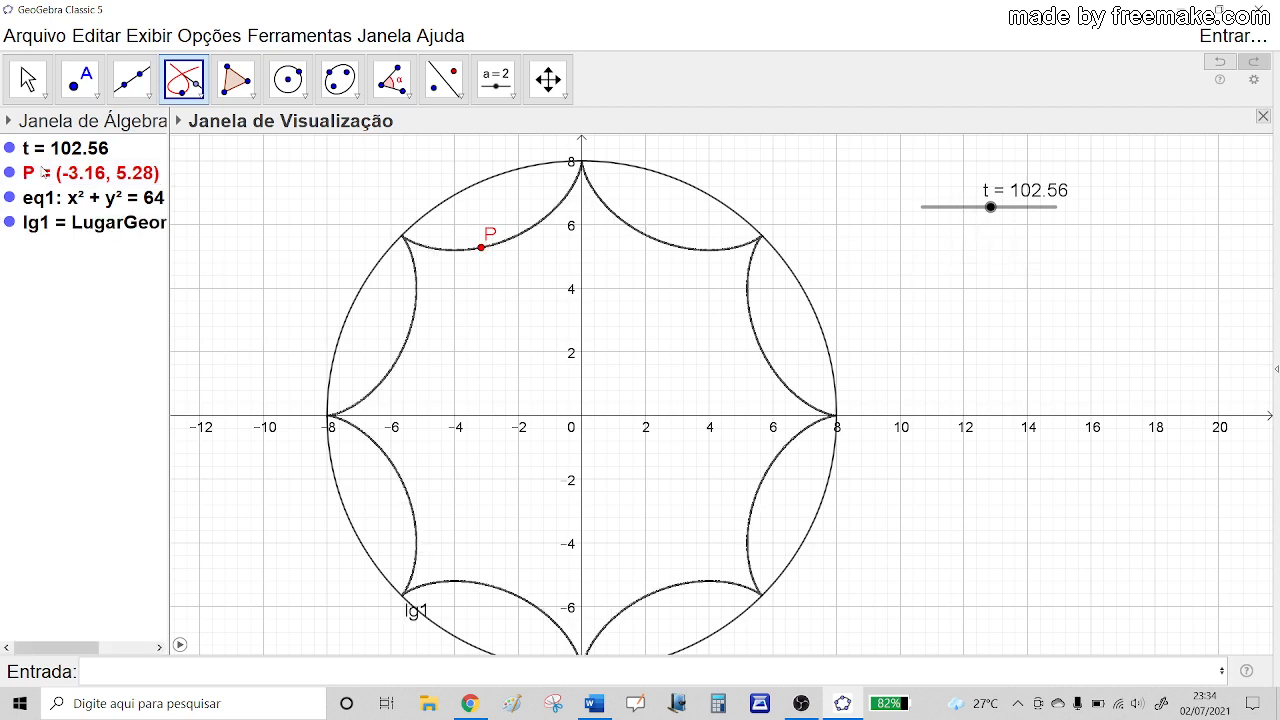
# Hide the label of the locus curve and deselect it.
pyautogui.click(28, 78)
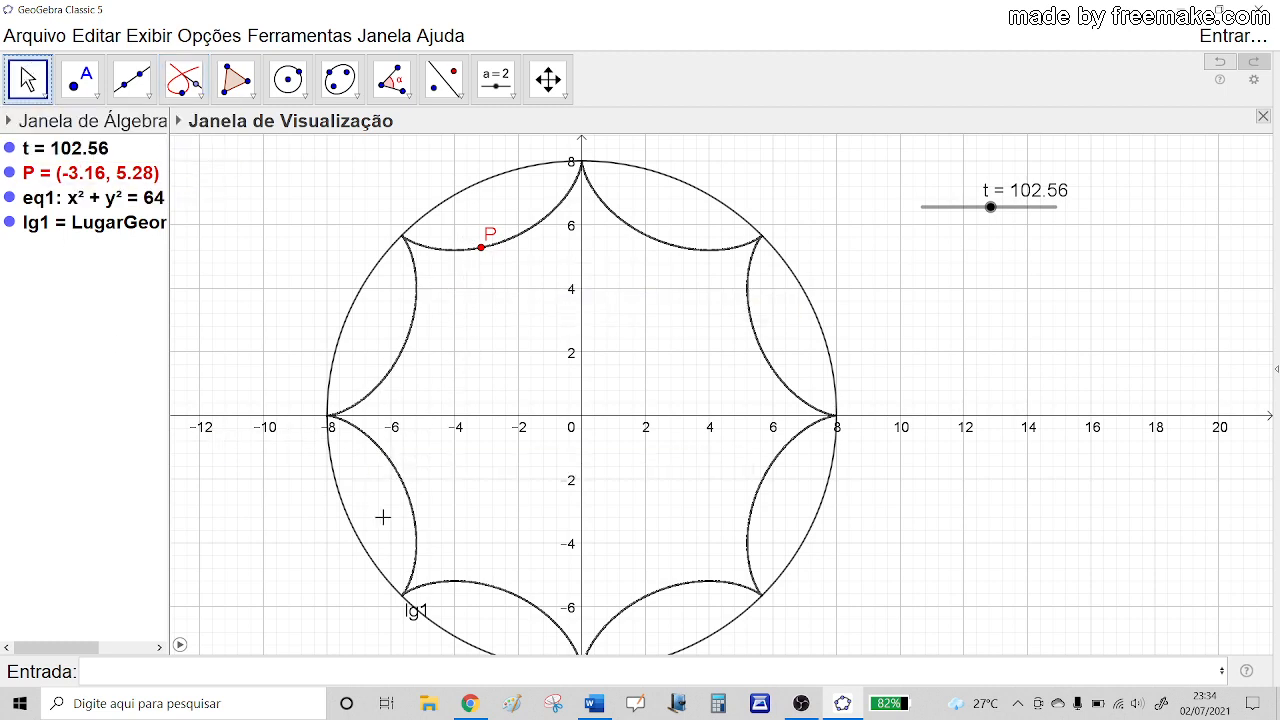
pyautogui.rightClick(399, 480)
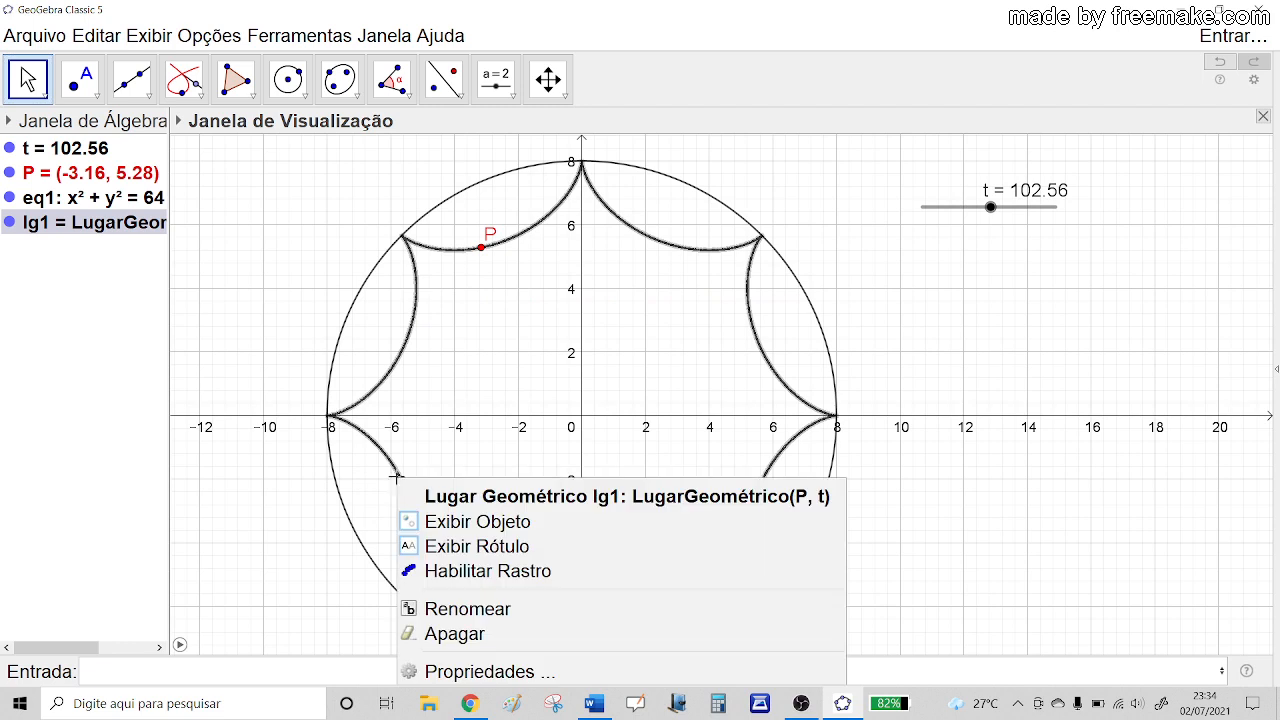
pyautogui.click(496, 570)
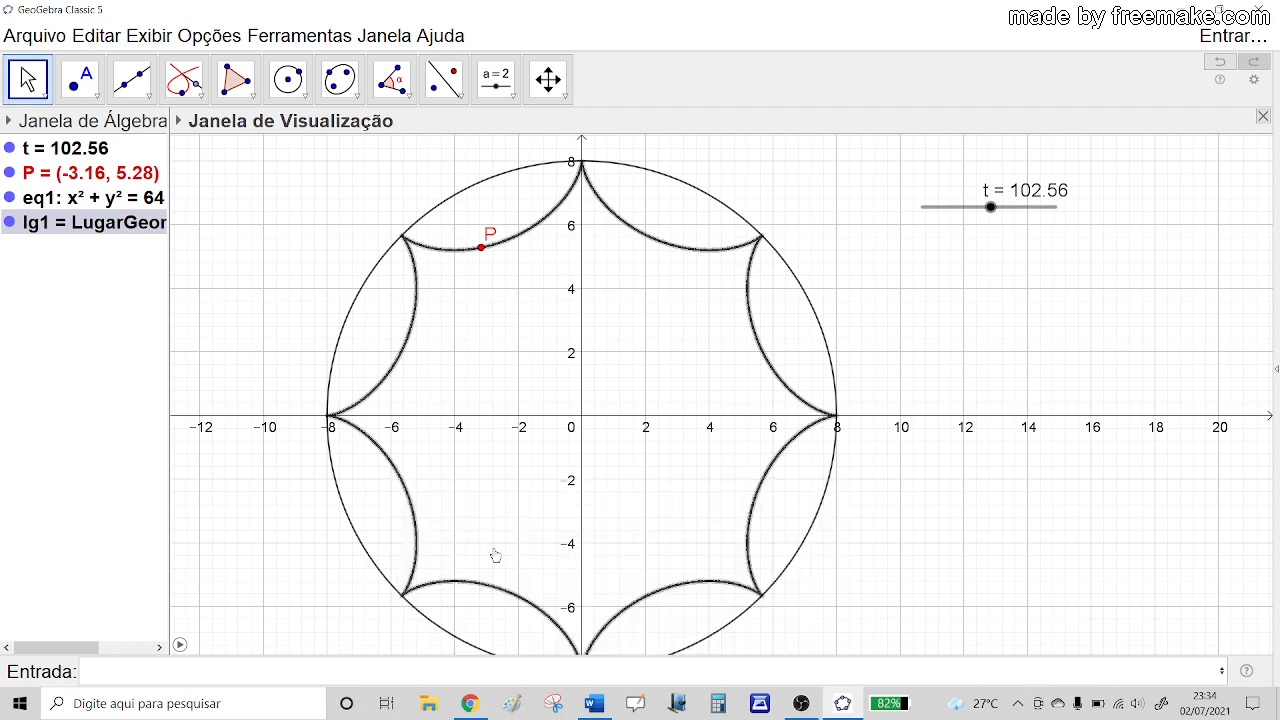
pyautogui.click(969, 323)
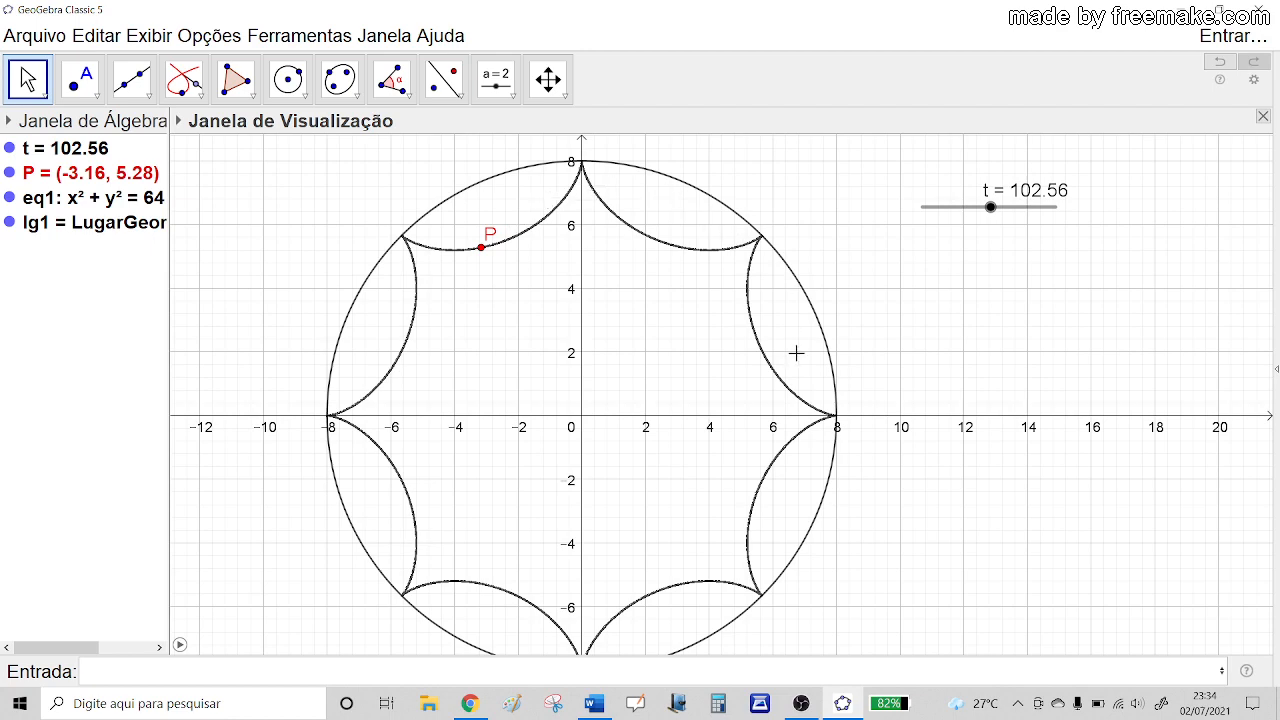
# Start the animation of slider t so that traced point P moves along the locus inside the circle.
pyautogui.scroll(-2, 723, 461)
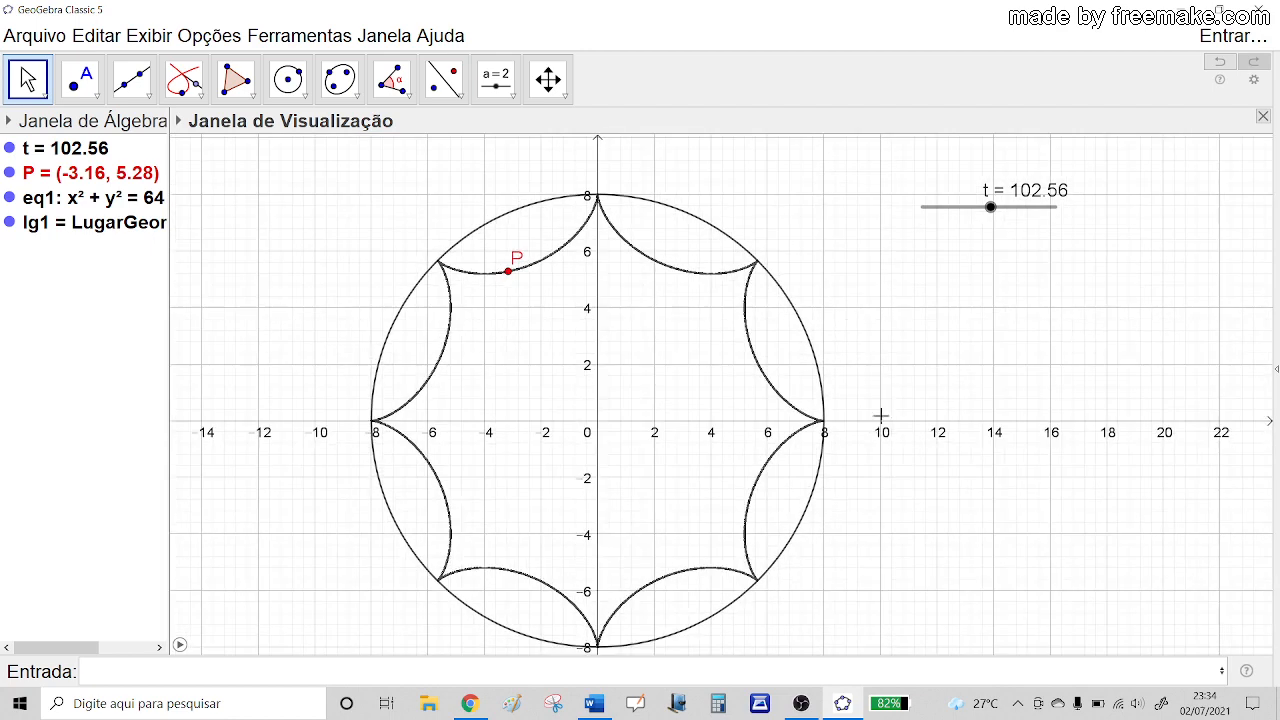
pyautogui.moveTo(881, 416); pyautogui.dragTo(888, 338)
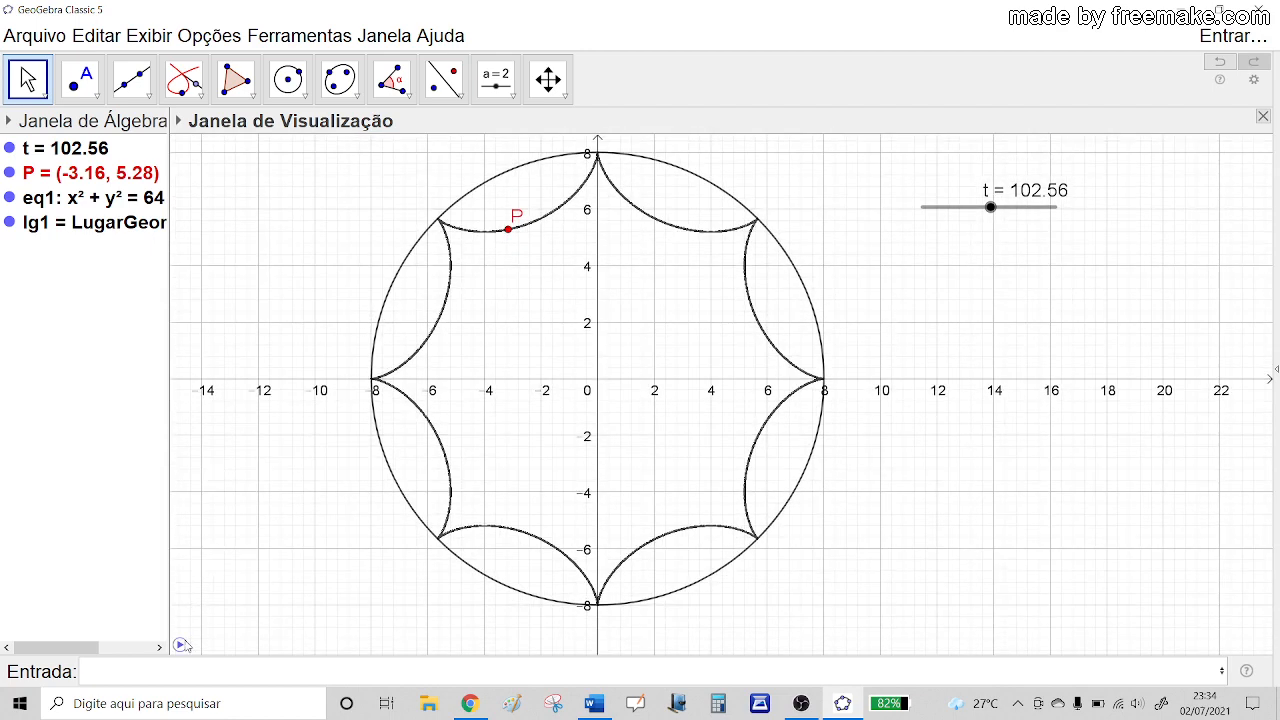
pyautogui.click(181, 645)
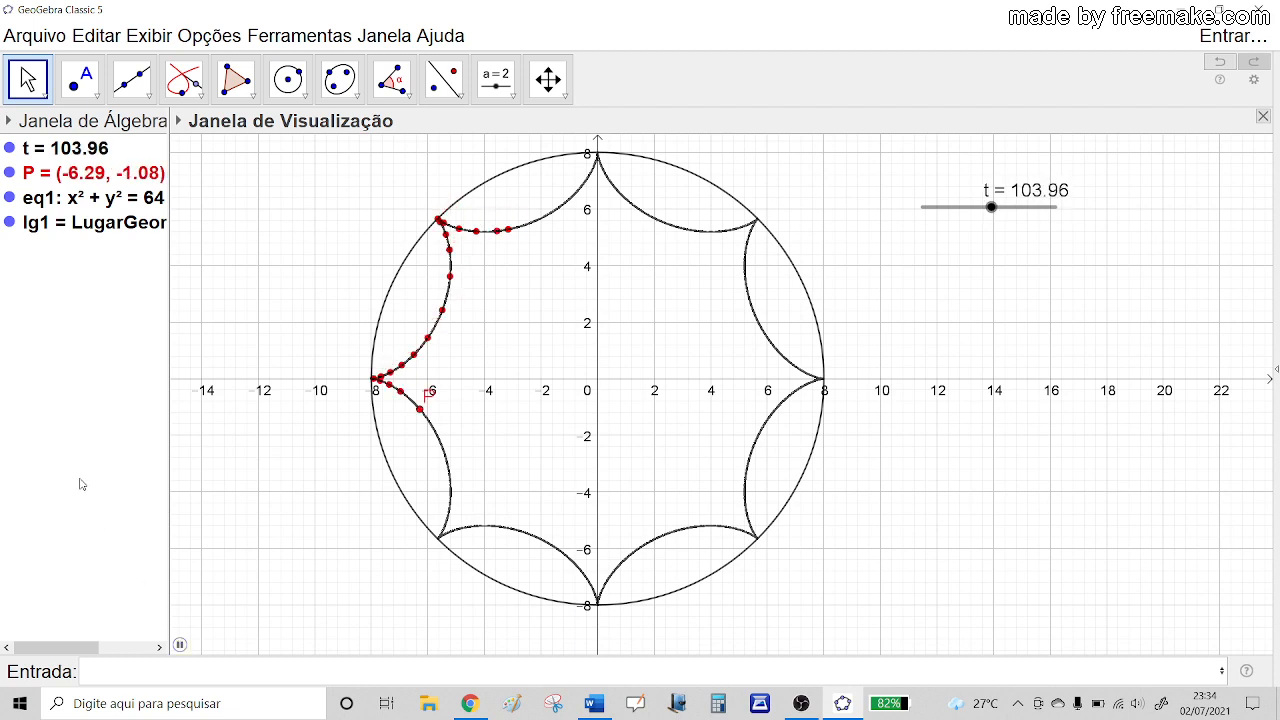